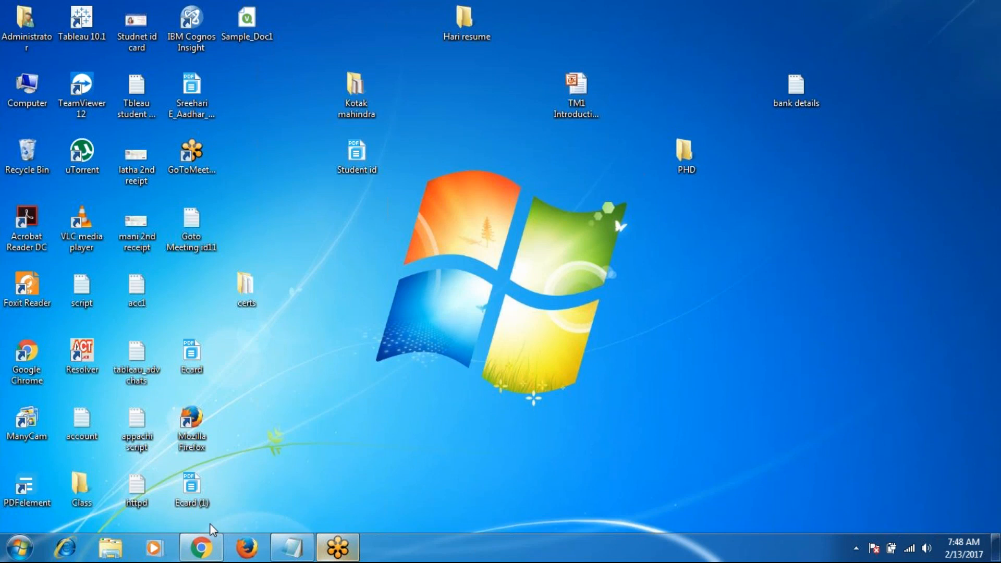
left_click(198, 559)
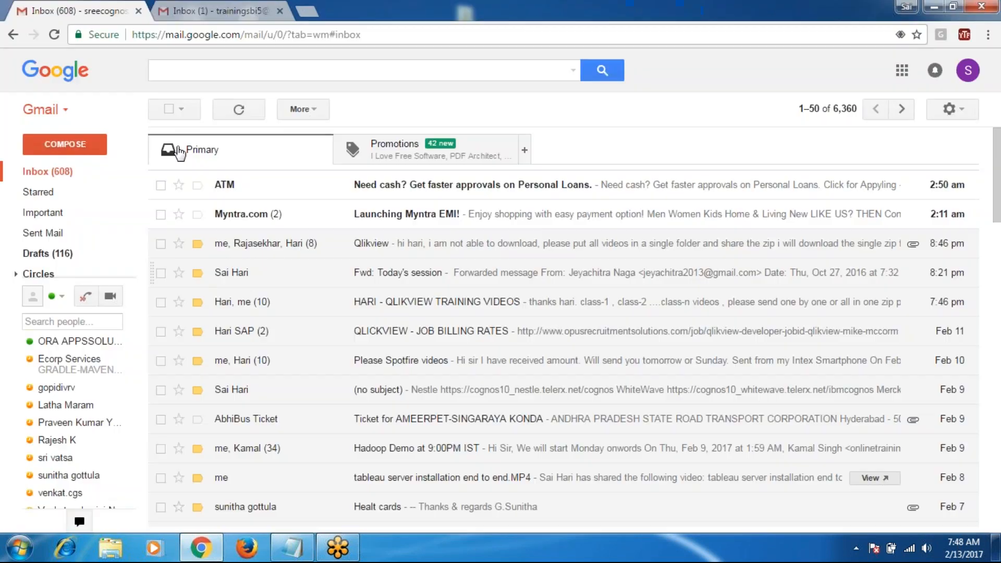
left_click(236, 12)
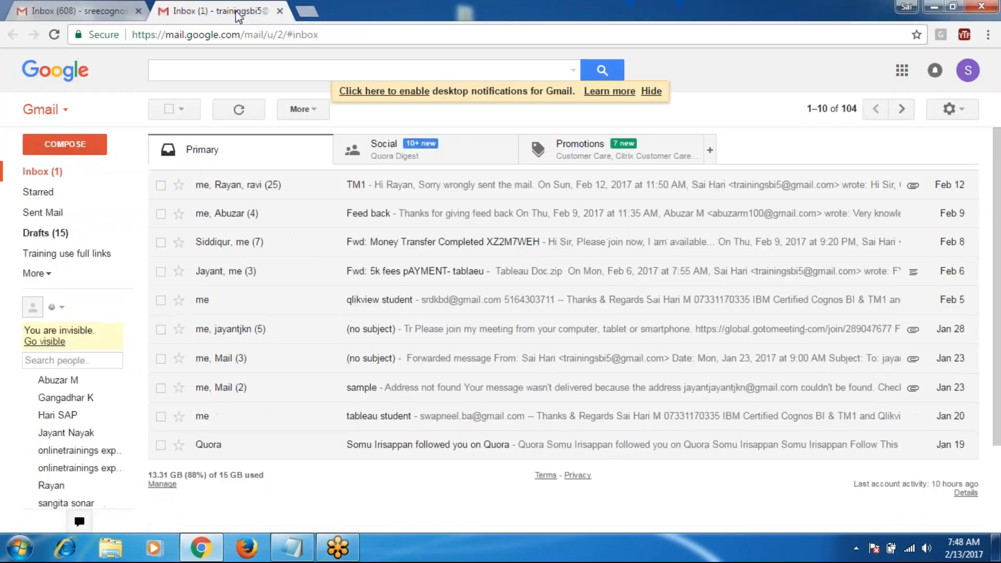
left_click(307, 10)
type("g")
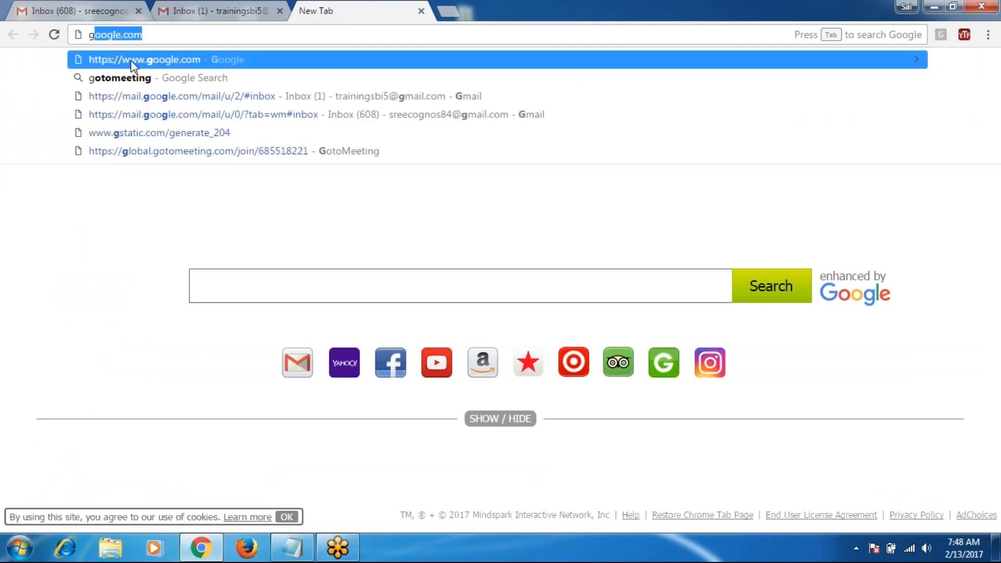
left_click(422, 11)
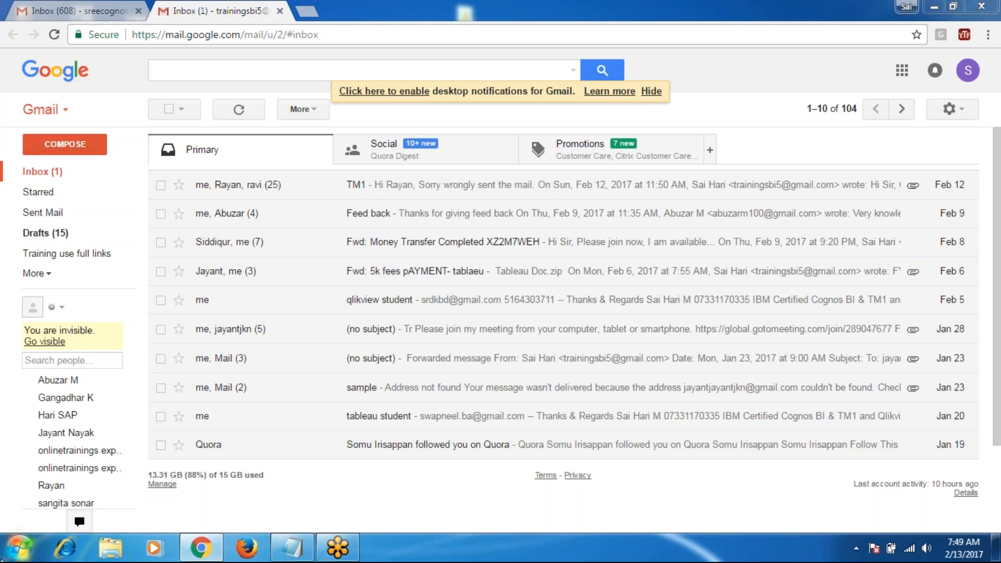
Launch SQL Server Management Studio from the Microsoft SQL Server 2012 programs
left_click(19, 547)
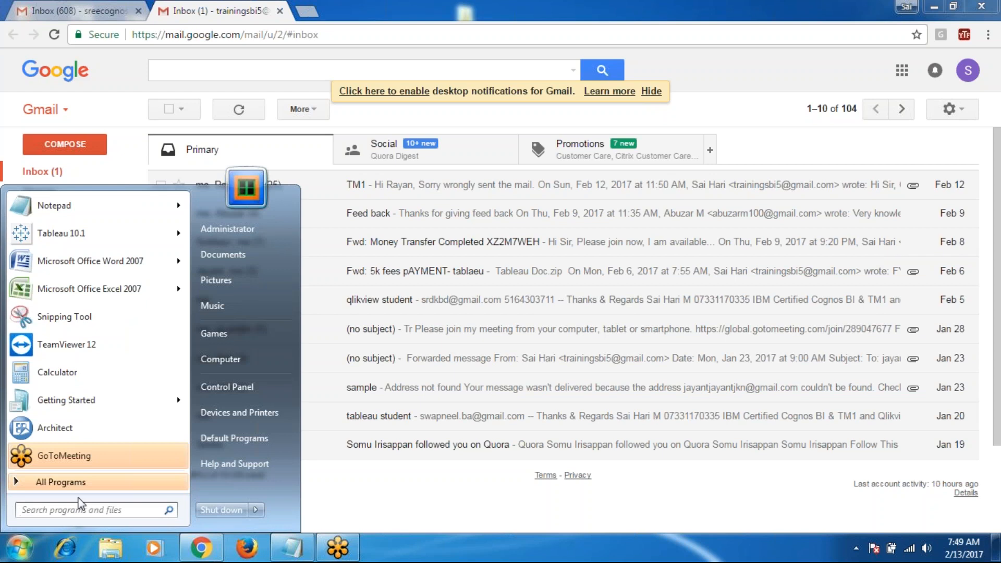
left_click(62, 486)
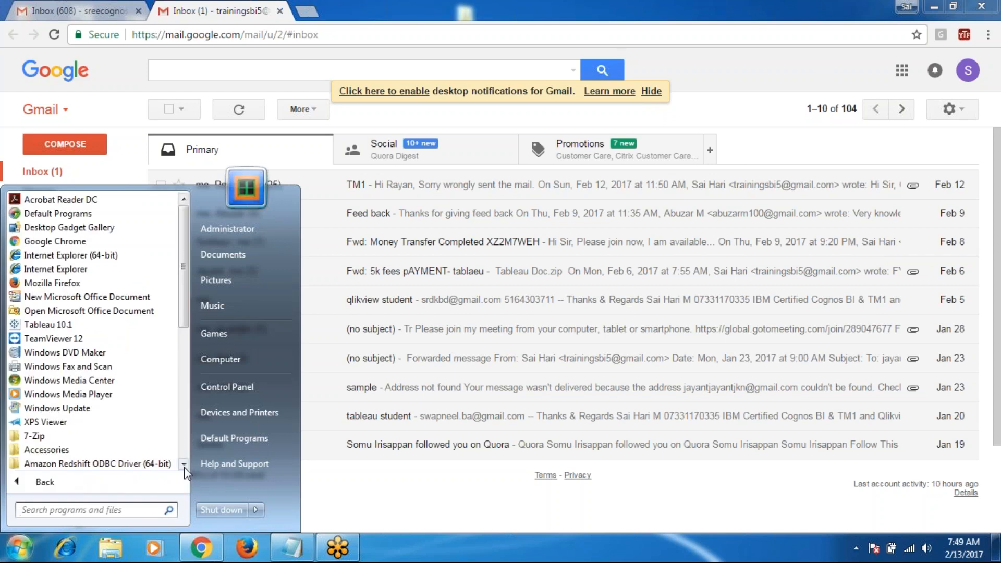
left_click_drag(184, 466, 183, 466)
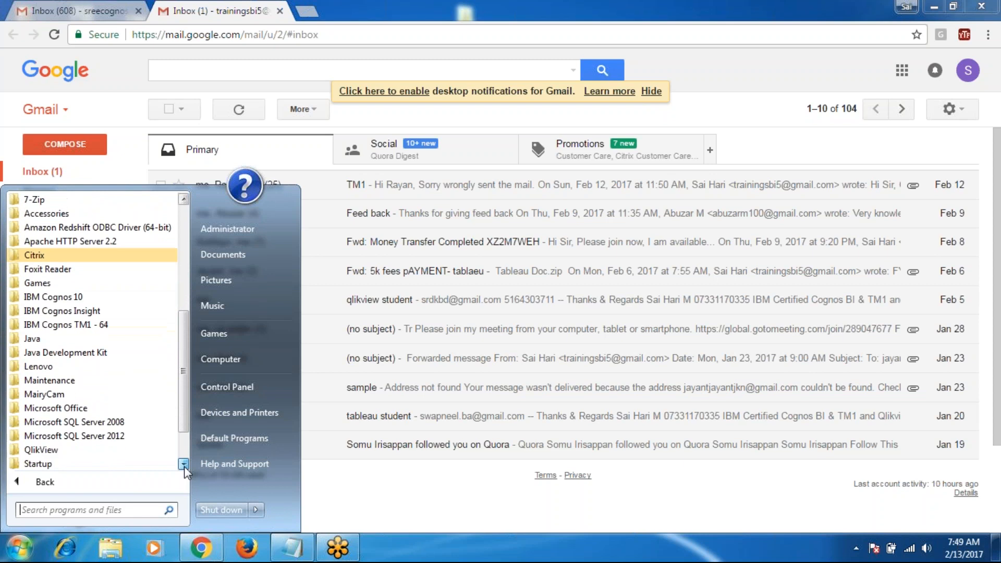
left_click(116, 438)
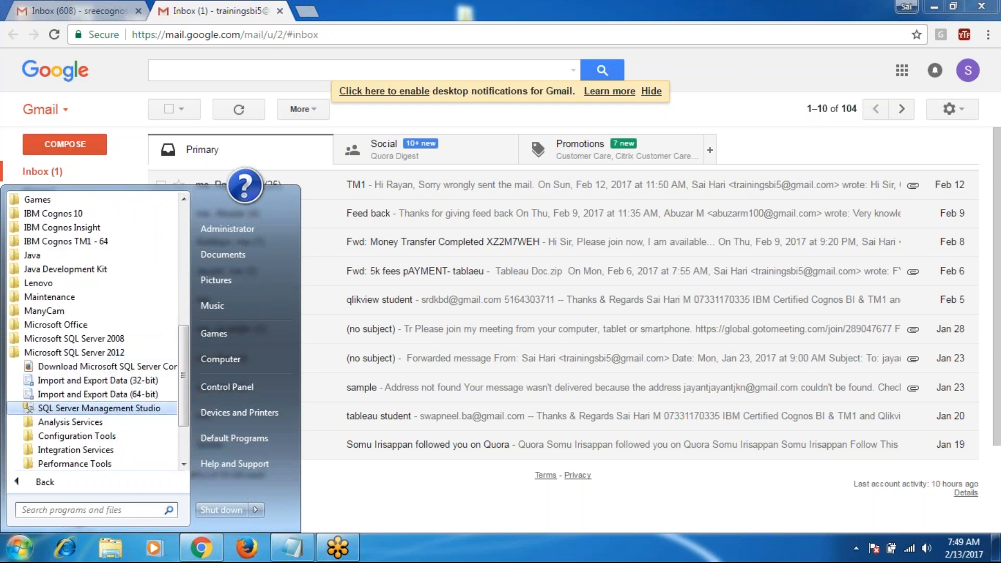
left_click(113, 411)
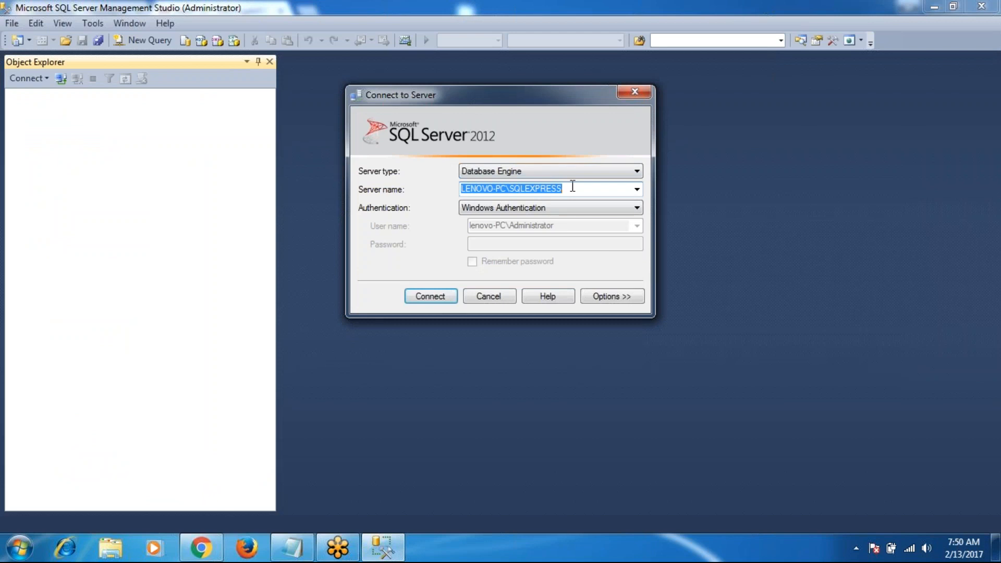
Switch to Notepad and record the server name LENOVO-PC\SQLEXPRESS on a new line, then minimize the note
left_click(292, 546)
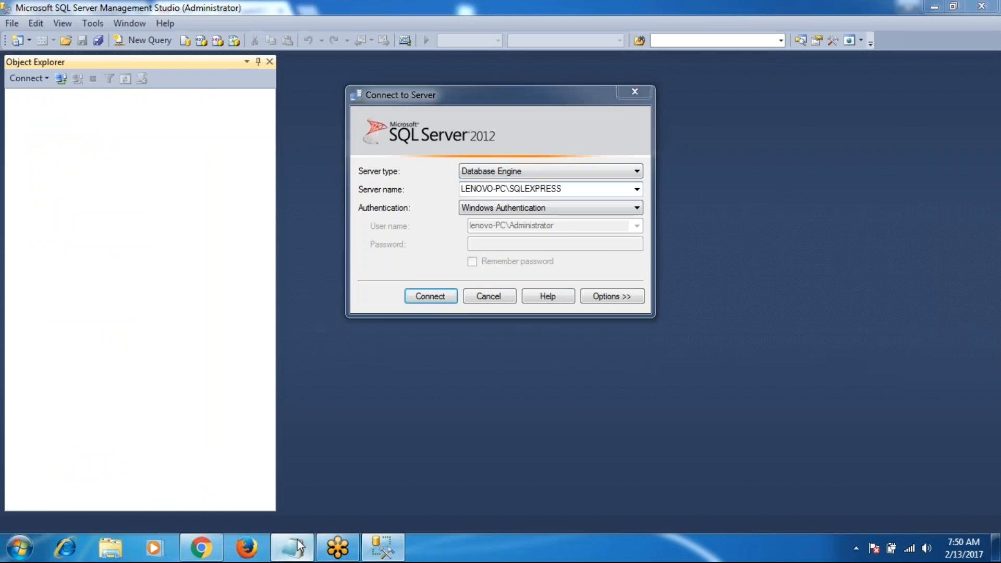
key("Return")
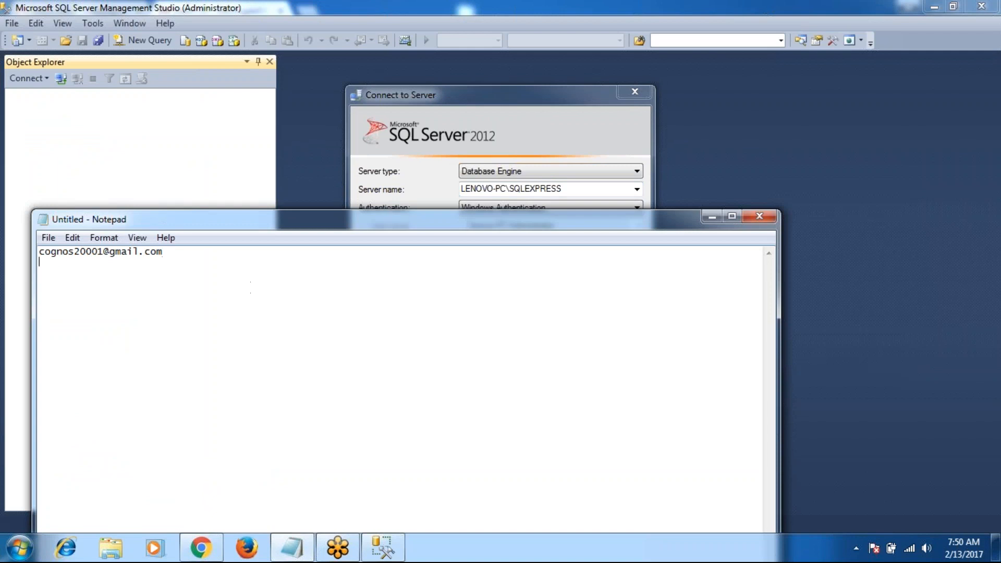
type("LENOVO-PC\\SQLEXPRESS")
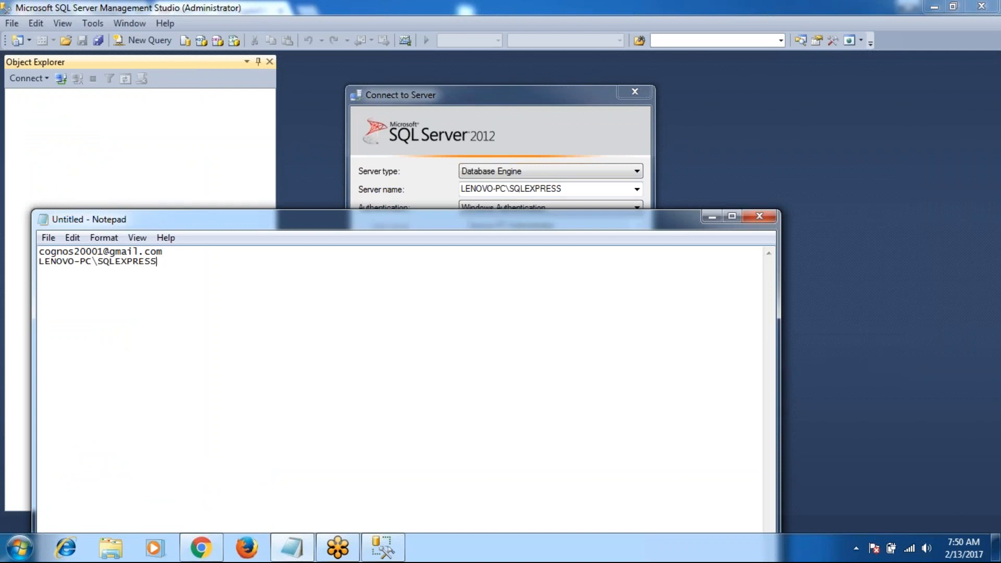
left_click(713, 218)
Connect to the LENOVO-PC\SQLEXPRESS database engine with Windows Authentication and expand the tables of the northwind database
left_click(431, 298)
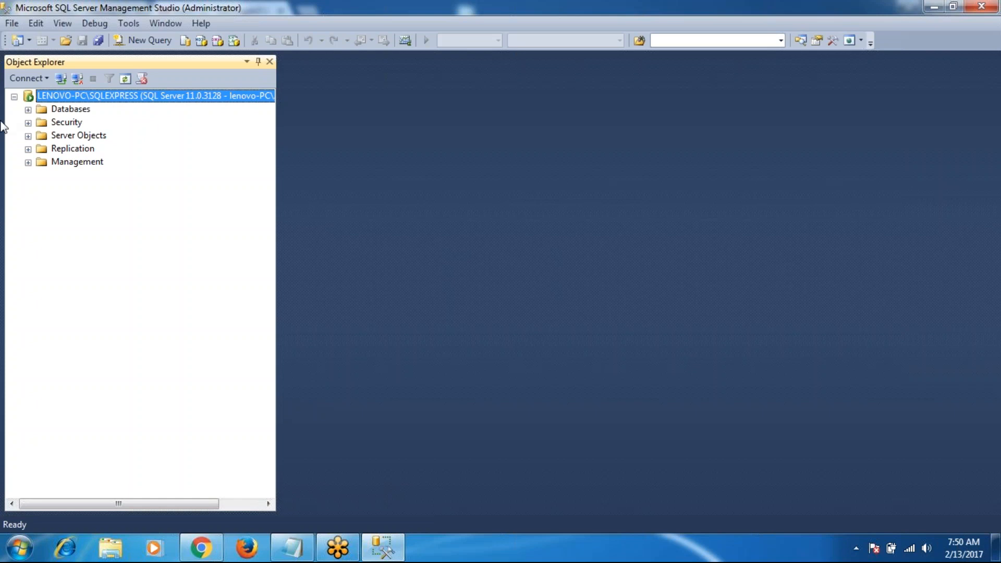
left_click(28, 110)
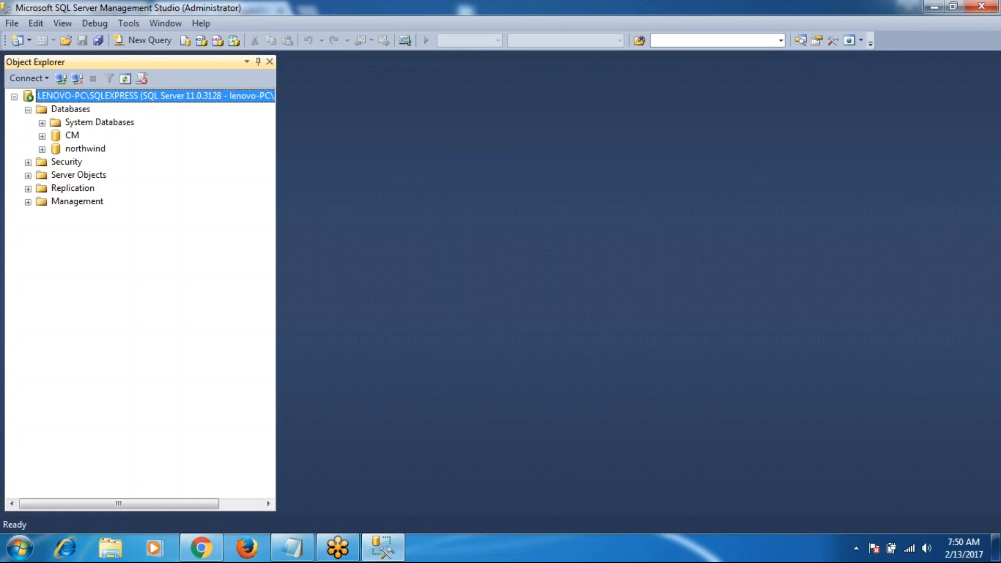
left_click(42, 149)
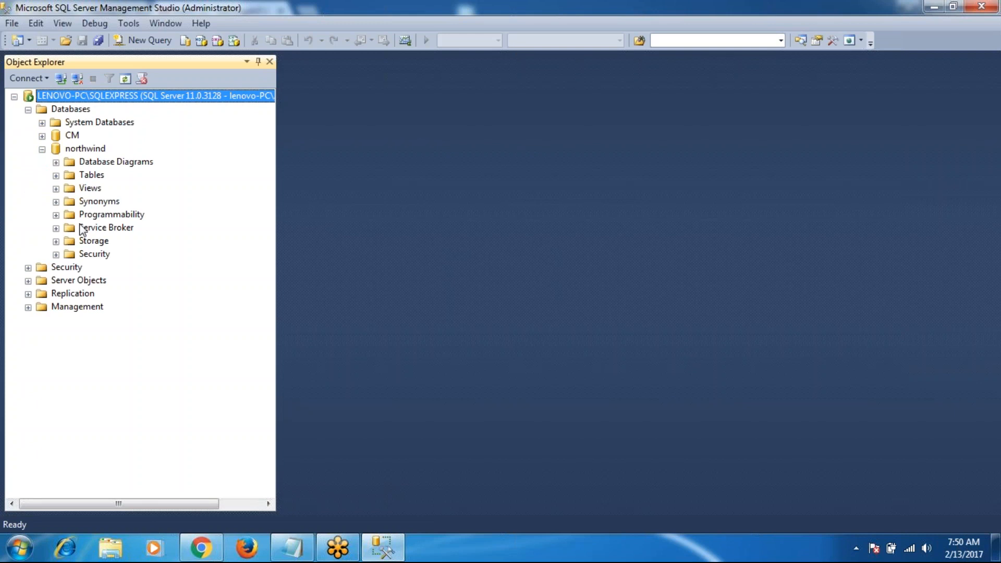
left_click(55, 176)
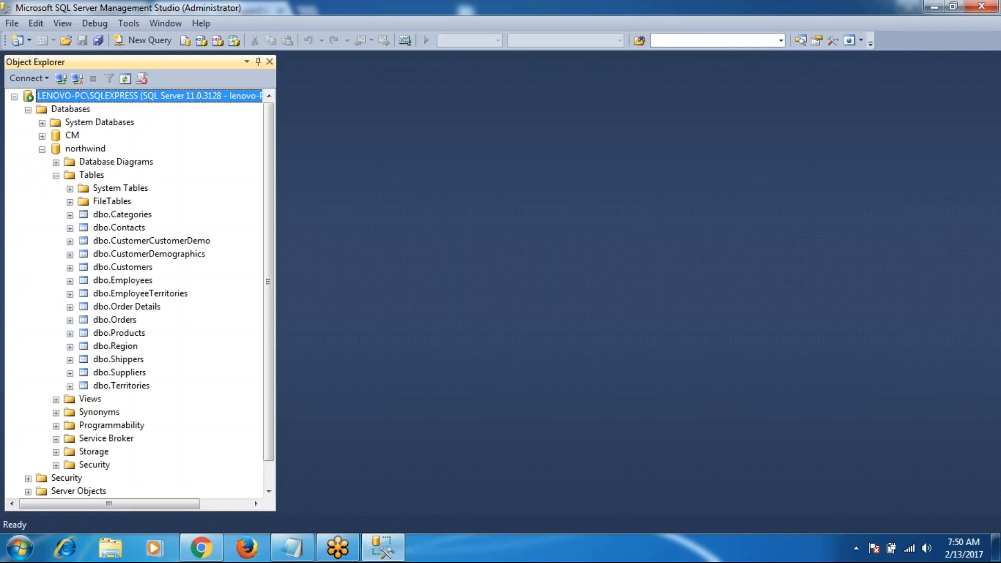
Launch QlikView 12 from the installed programs
left_click(16, 550)
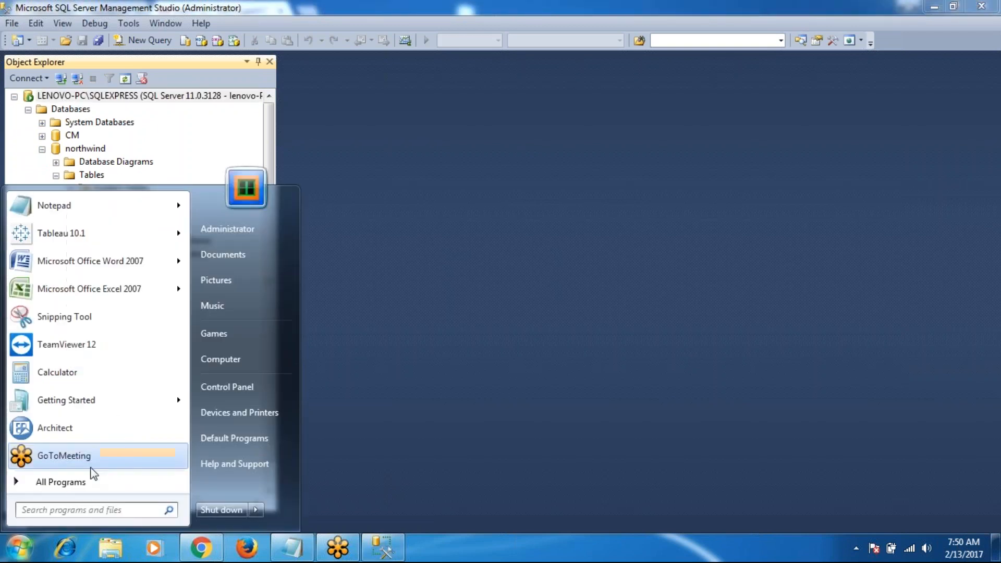
left_click(83, 485)
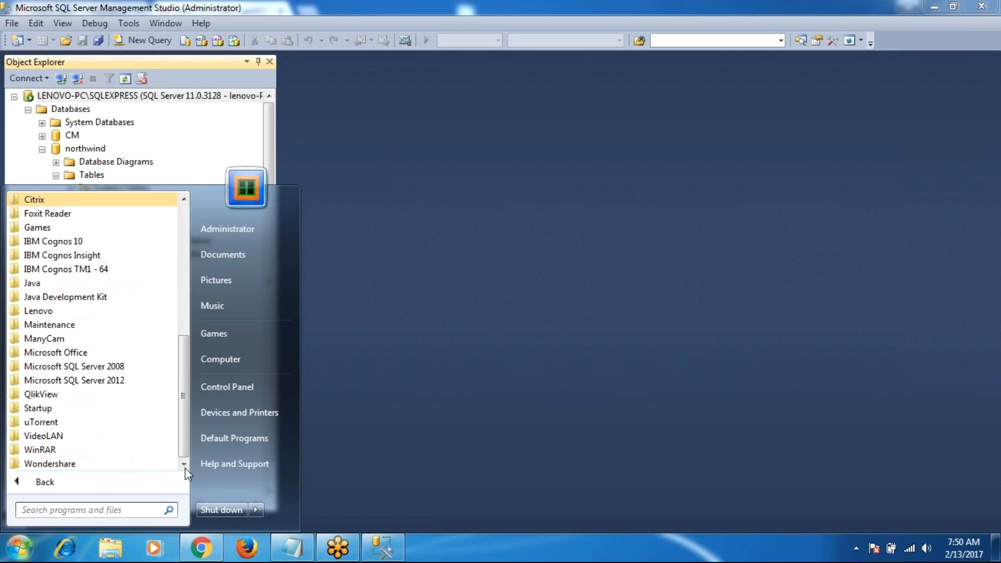
left_click(61, 396)
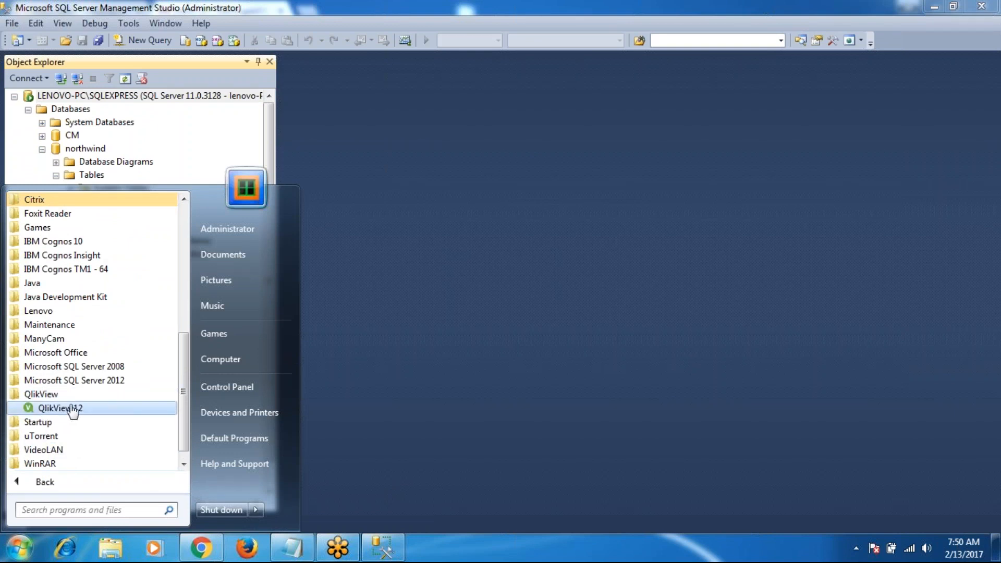
left_click(71, 409)
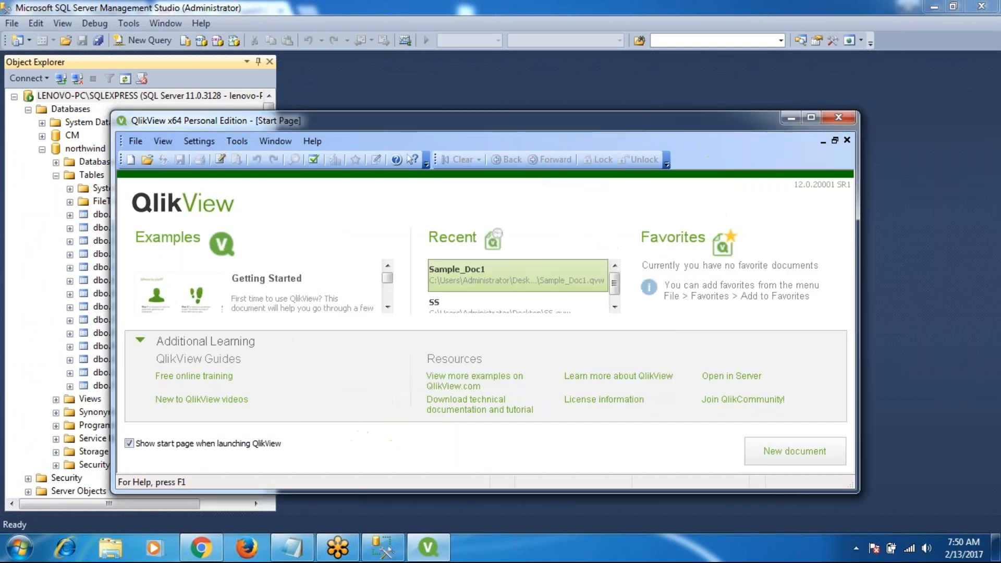
Create a new blank QlikView document, dismissing the Getting Started Wizard, and move the window toward the screen's upper-left area
left_click(135, 141)
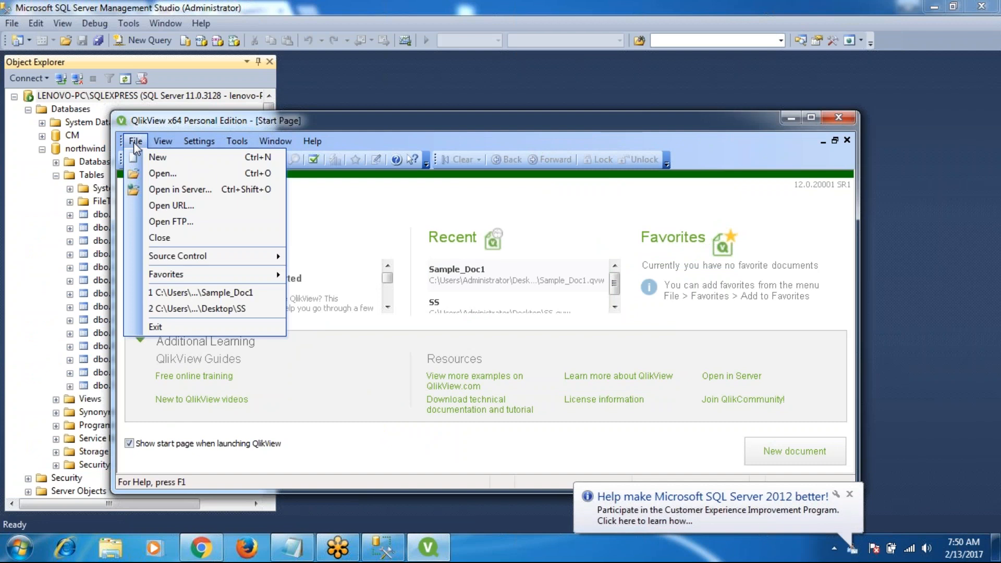
left_click(166, 161)
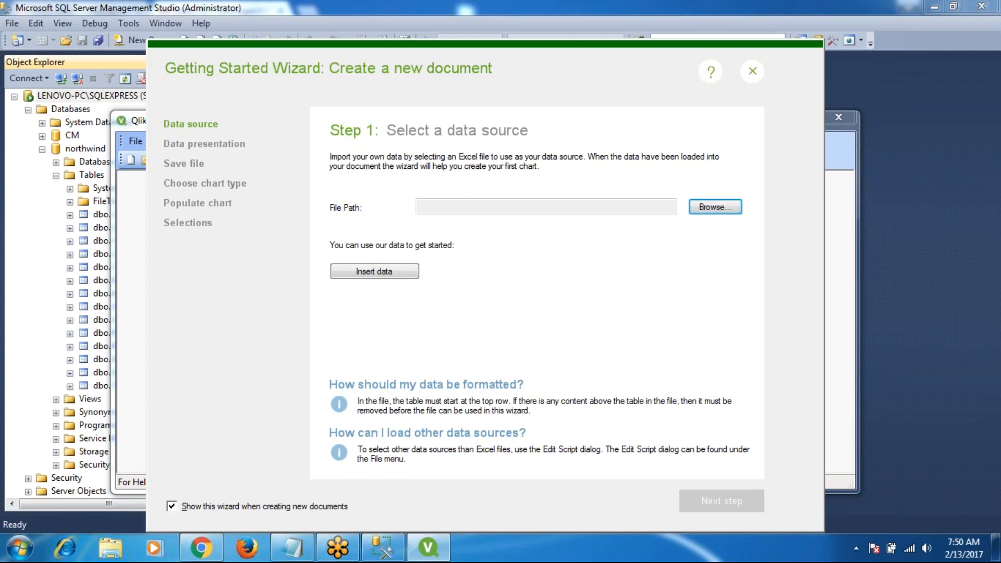
left_click(752, 72)
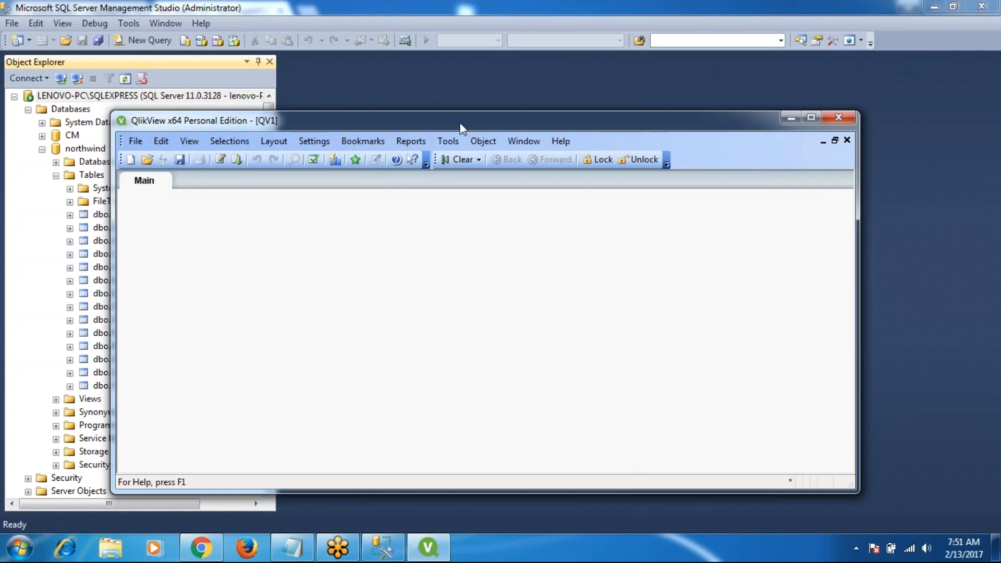
left_click_drag(463, 127, 364, 99)
left_click(34, 112)
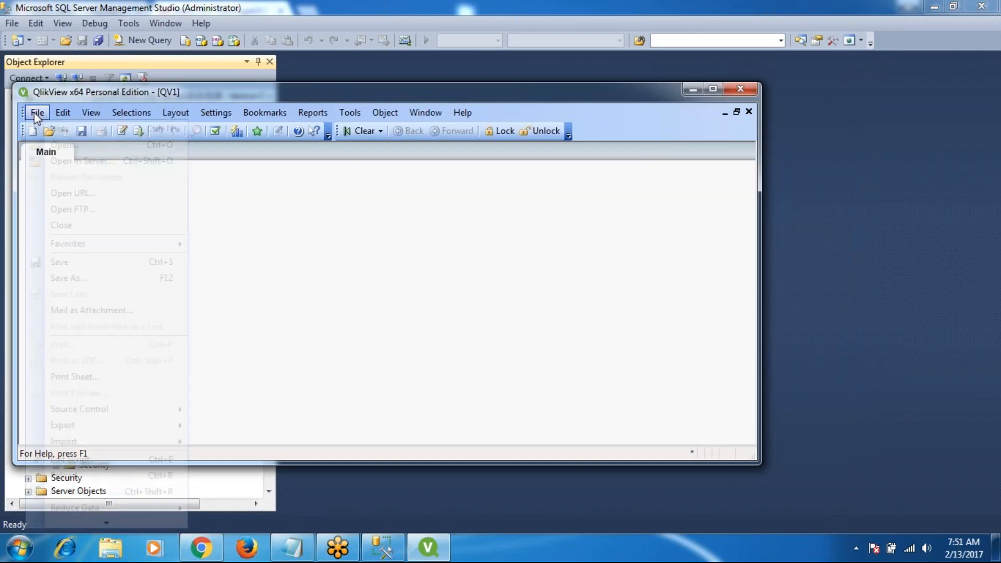
left_click(350, 253)
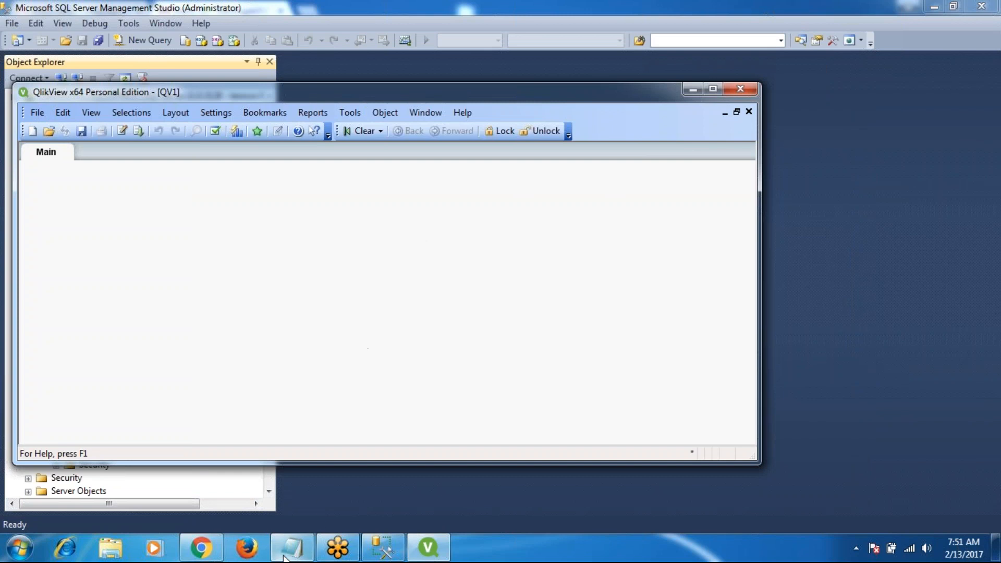
Switch to Notepad and add the lines "Ctrl+E= Edit Script" and "Ctrl+T= See the table str" below the server name
left_click(292, 547)
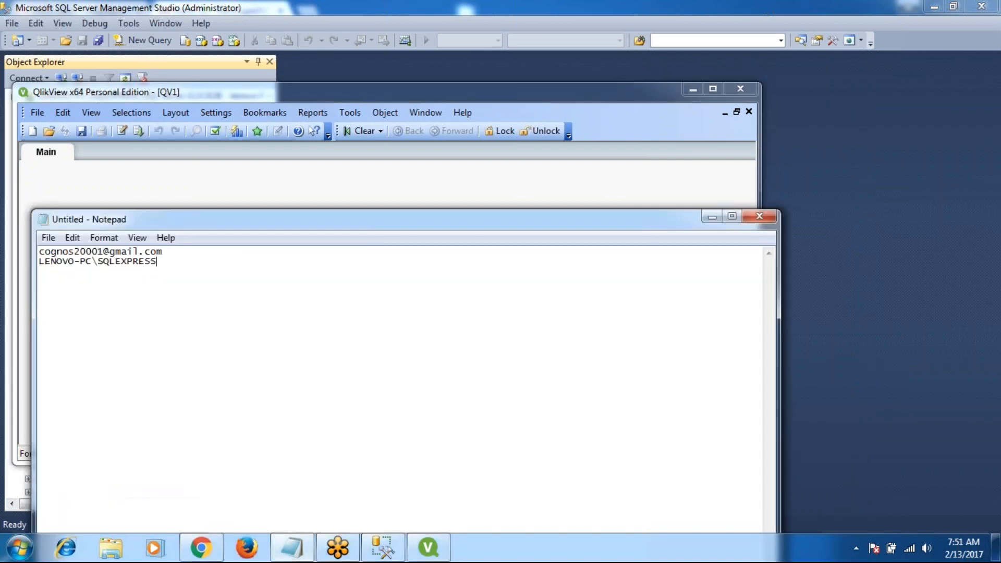
key("Return")
type("Ctrl+E= Edit Script")
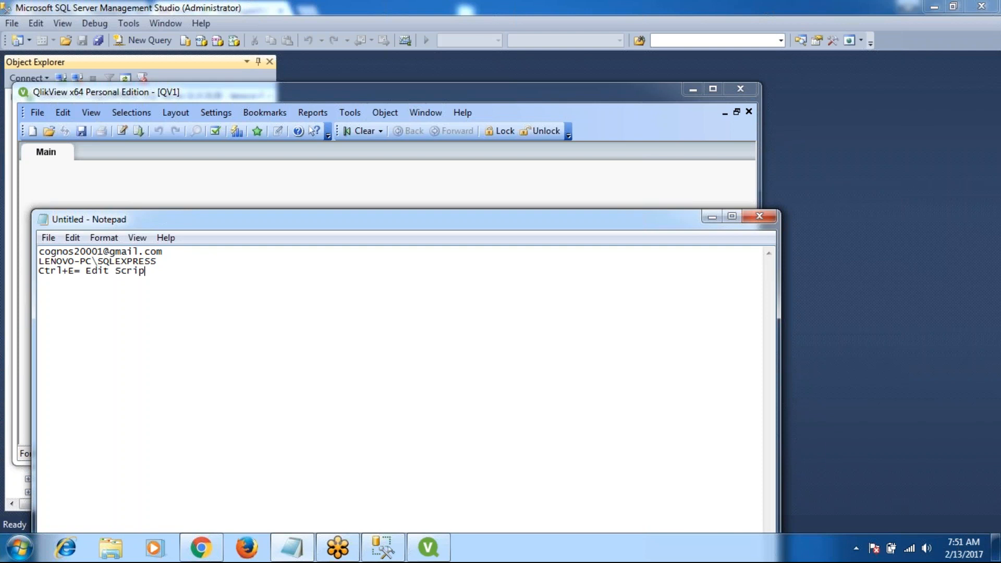
key("Return")
type("Ctrl+T= See the ta")
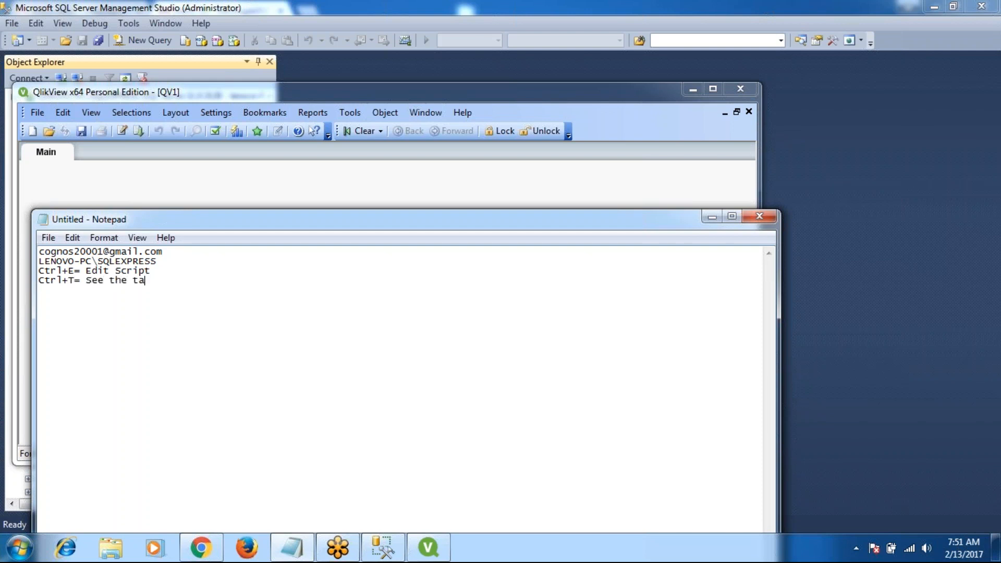
type("bleau")
key("BackSpace")
key("BackSpace")
type("str")
Switch back to QlikView, delete all default SET statements from the document's load script and accept the empty script
left_click(300, 183)
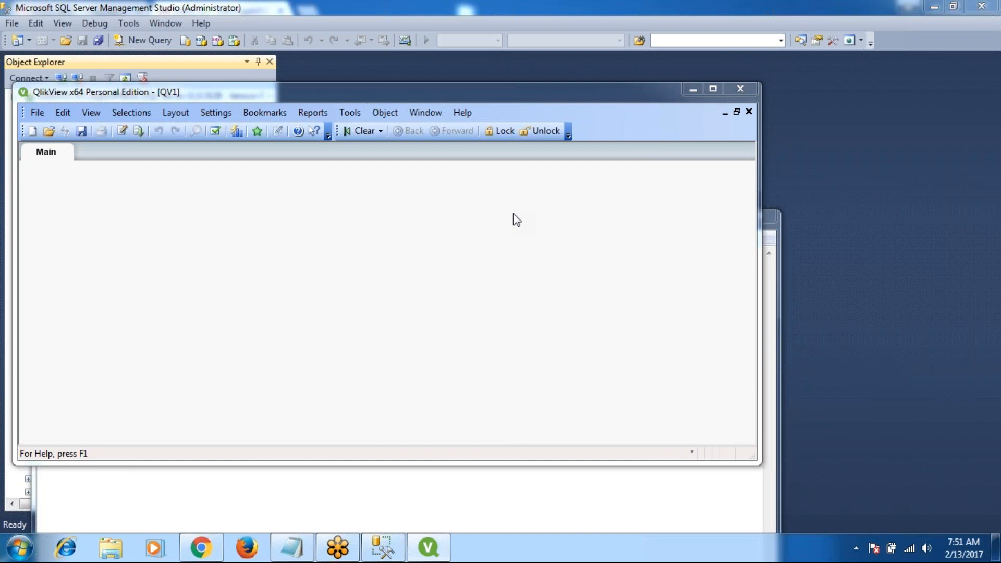
key("ctrl+e")
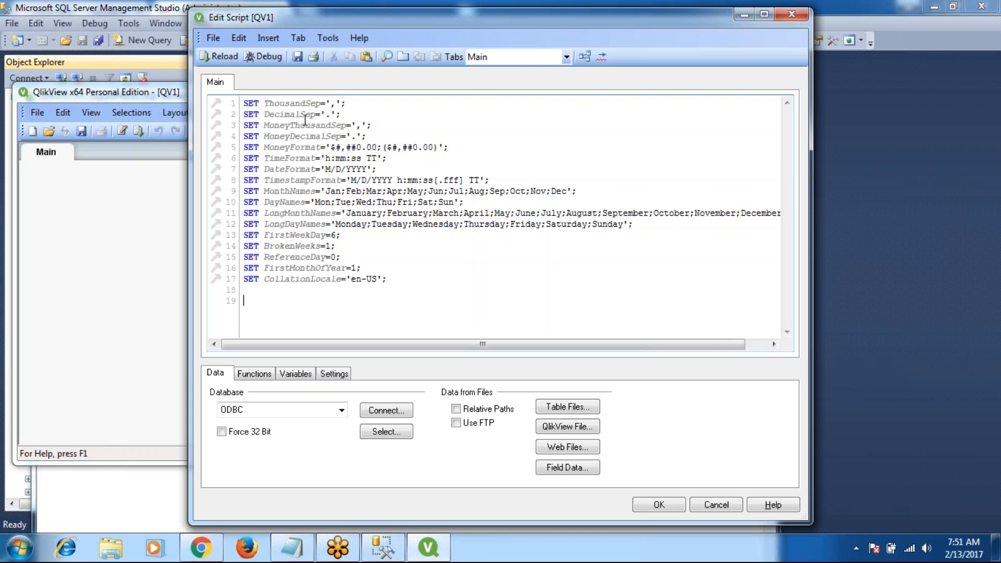
left_click_drag(249, 99, 413, 284)
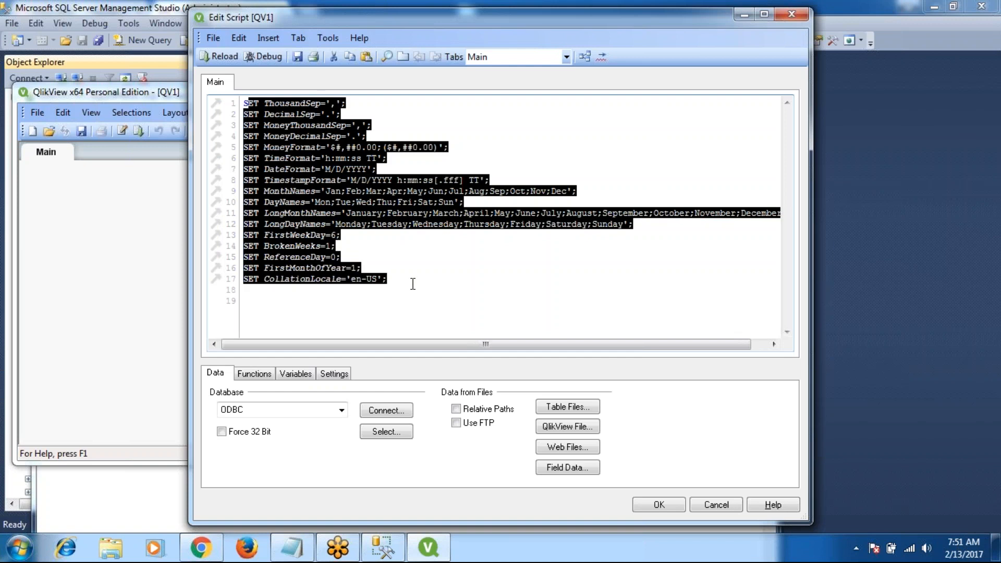
key("BackSpace")
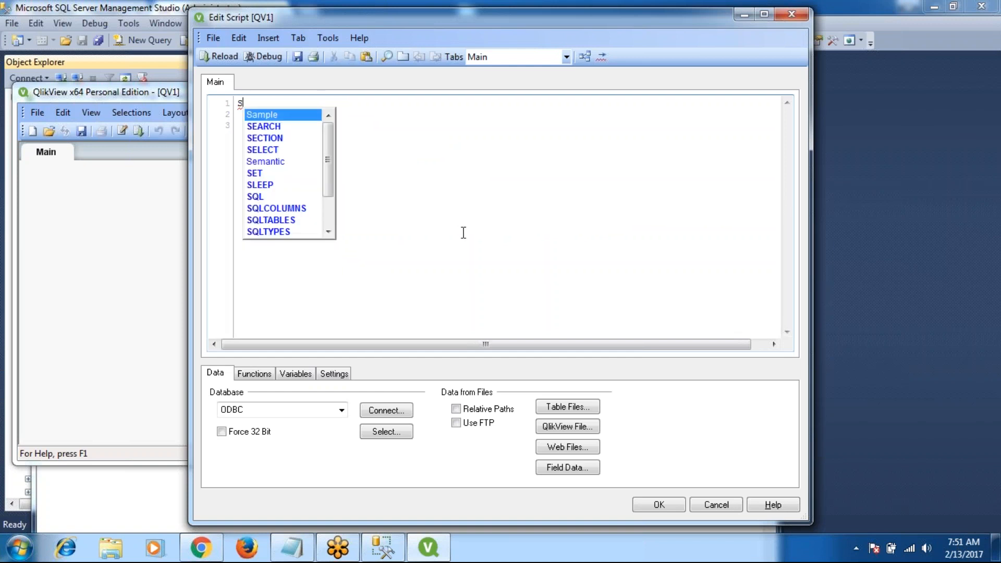
key("BackSpace")
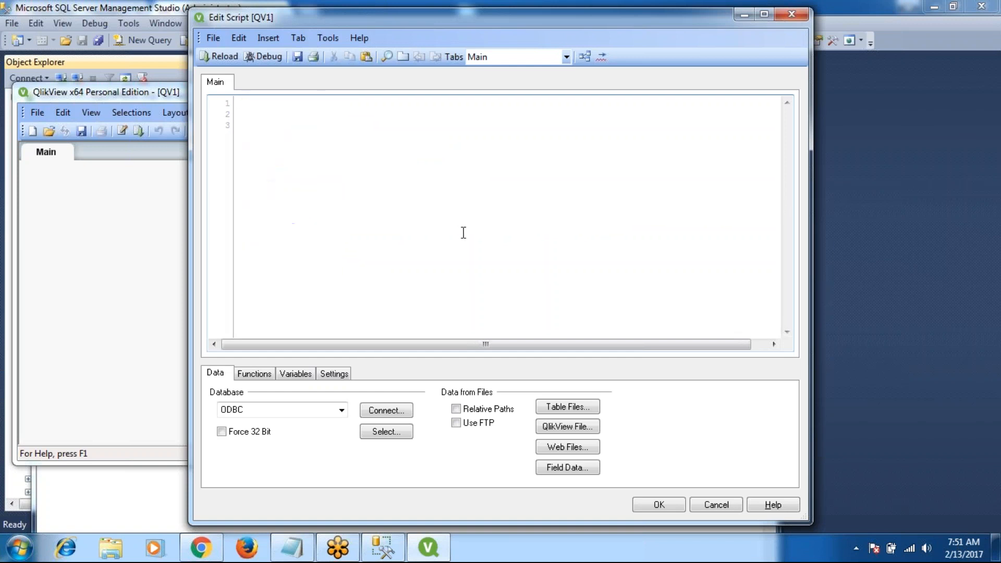
left_click(658, 505)
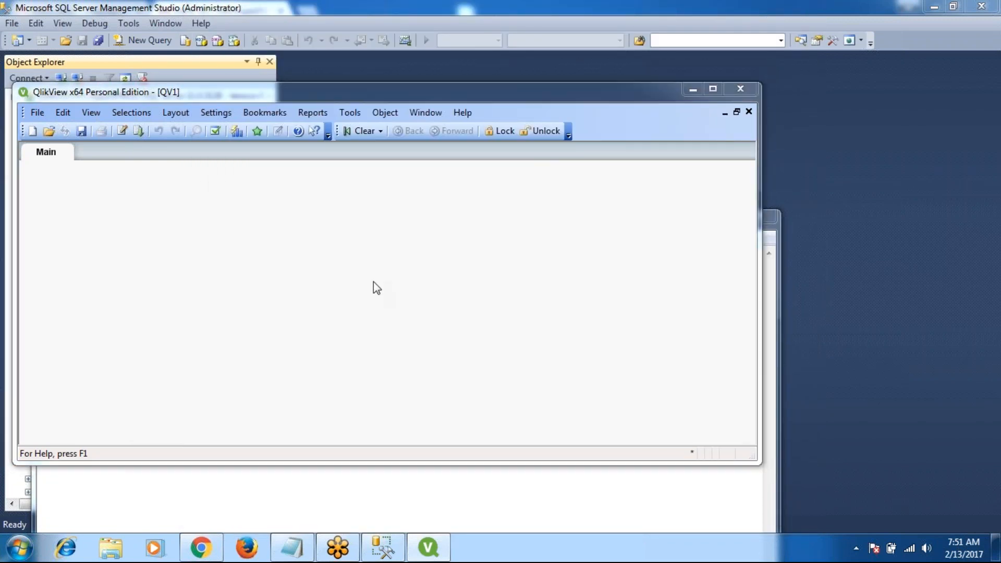
View the document's table structure, close the viewer, and open the load script for editing
key("ctrl+t")
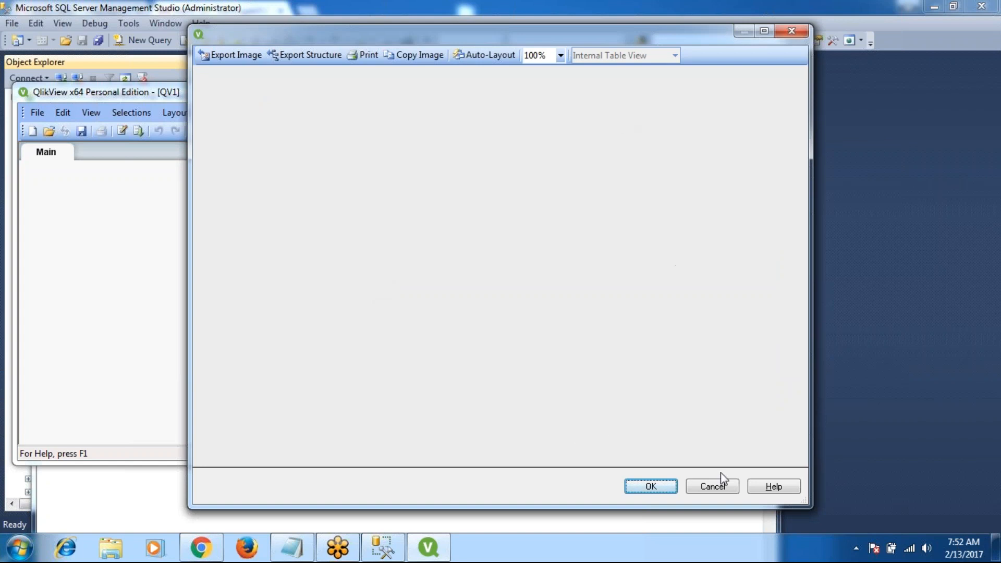
left_click(716, 487)
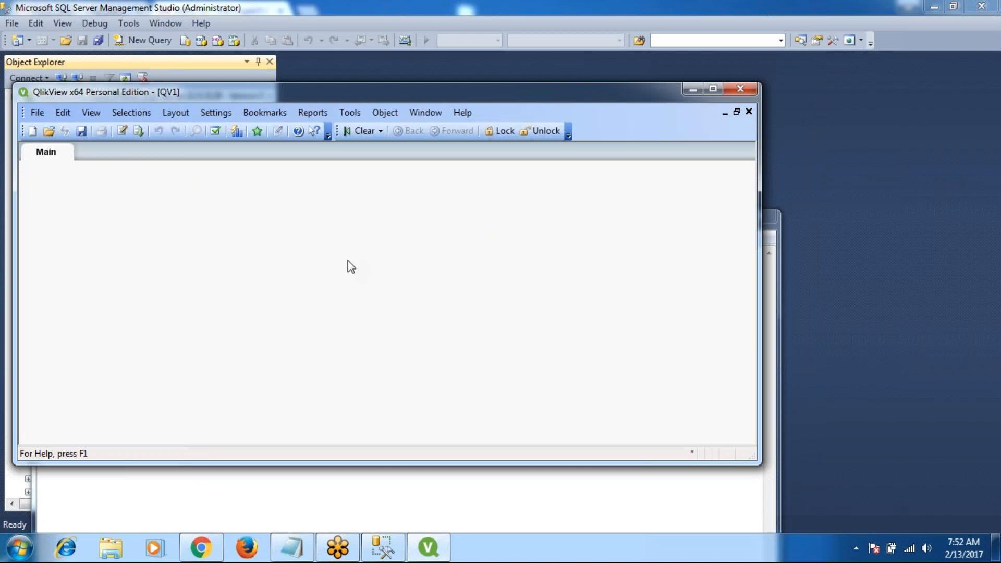
key("ctrl+e")
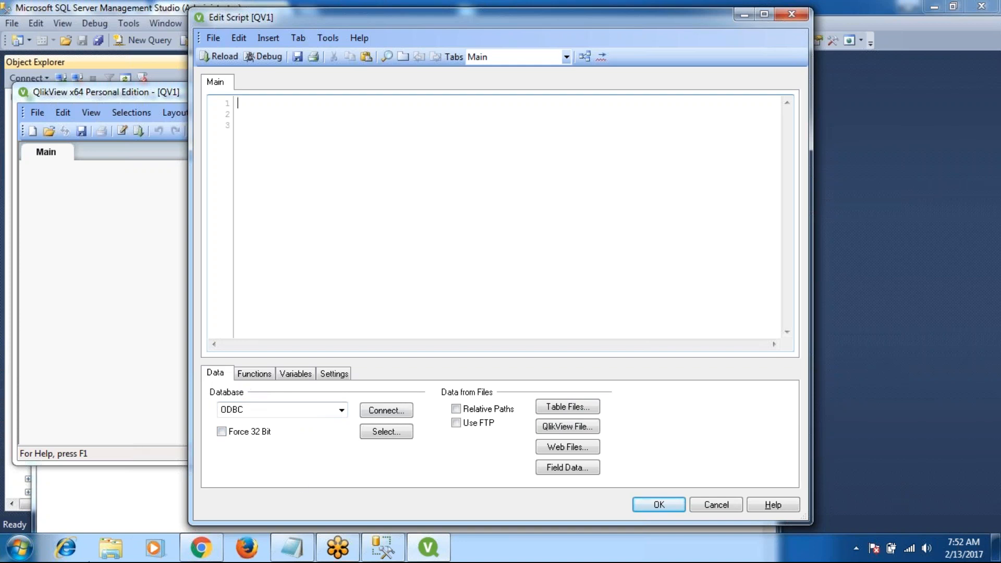
Open the ODBC Data Source Administrator through the Control Panel's Administrative Tools
left_click(27, 547)
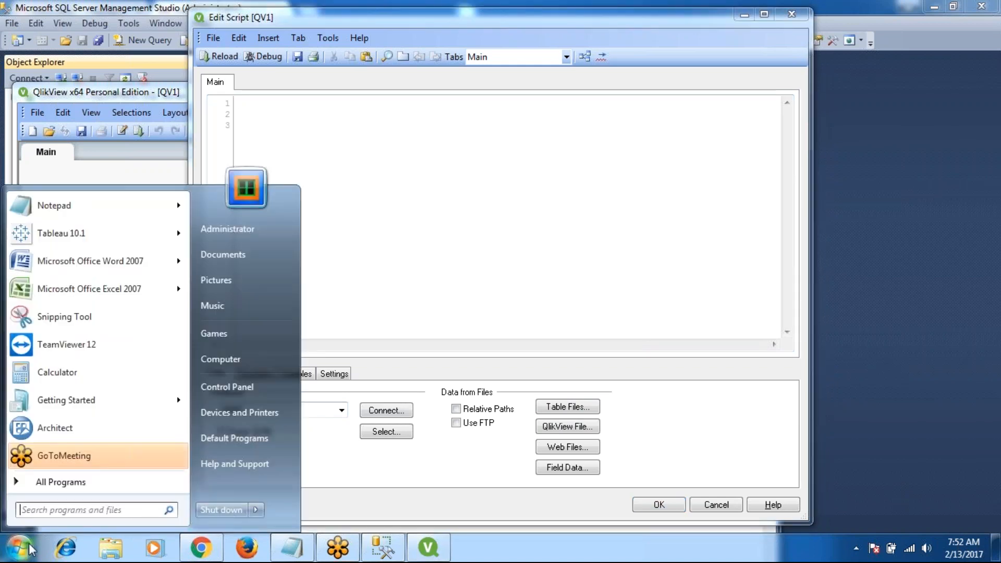
left_click(245, 390)
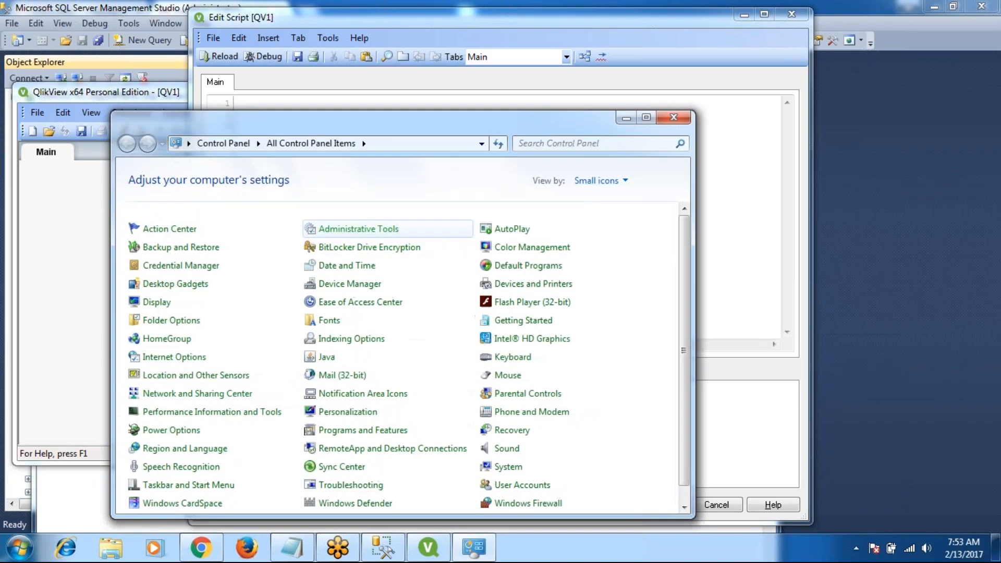
left_click(359, 230)
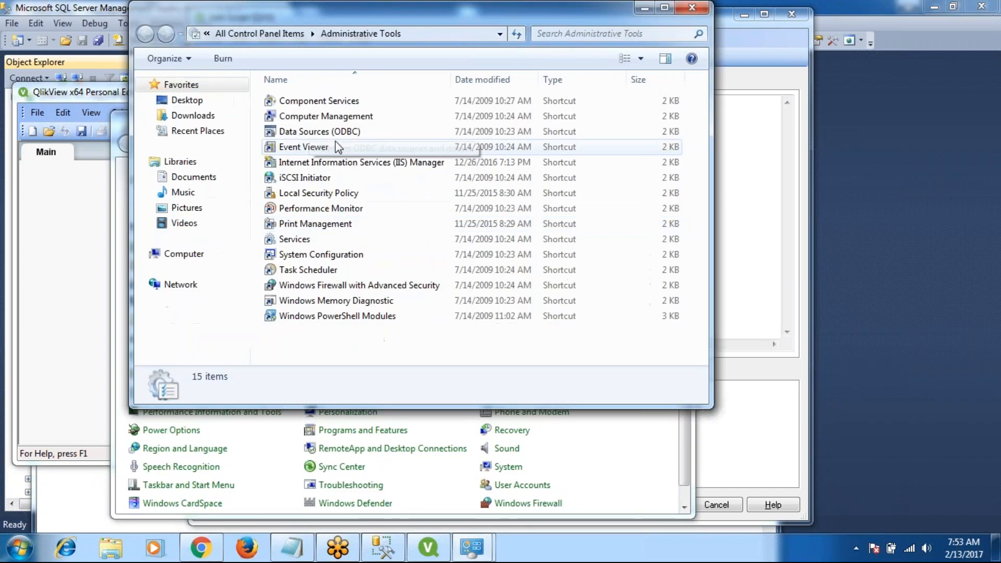
double_click(388, 133)
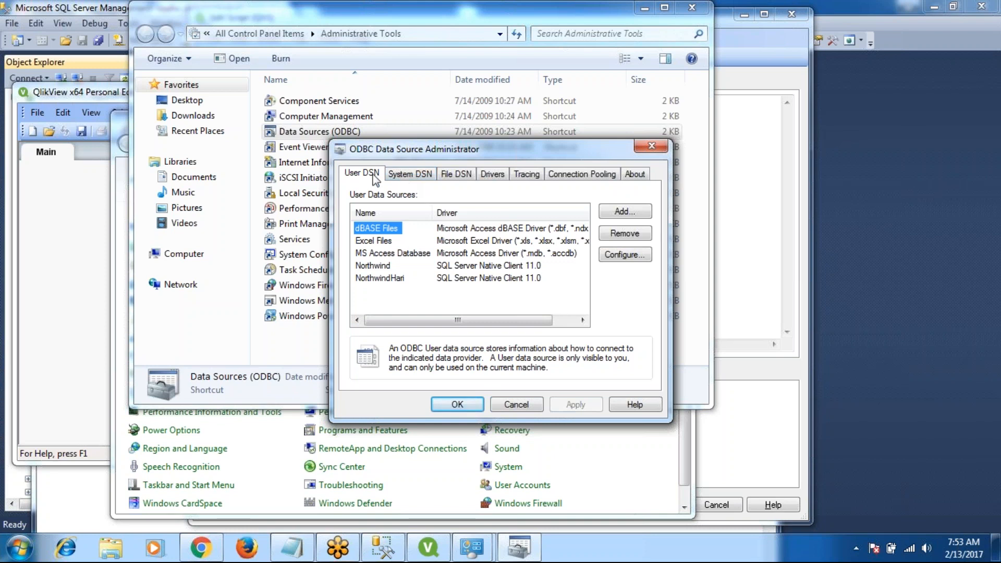
Start a new user data source with the SQL Server Native Client 11.0 driver and name it Northwind
left_click(621, 212)
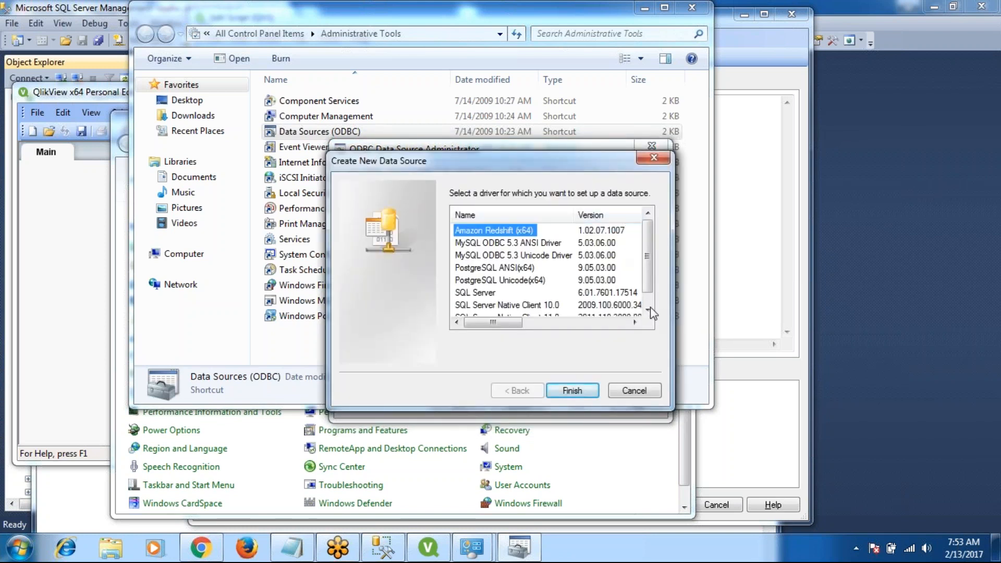
left_click(648, 311)
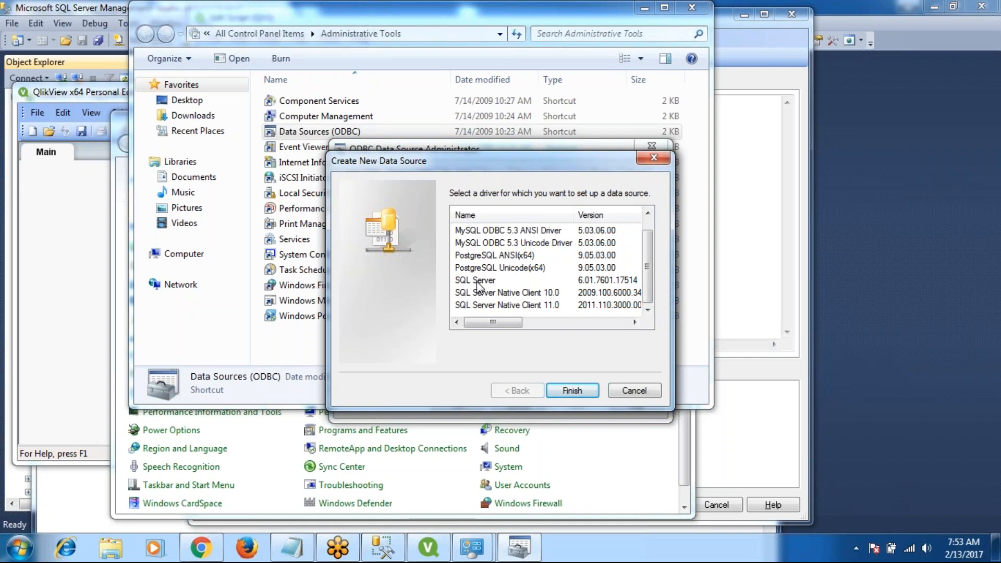
left_click(499, 308)
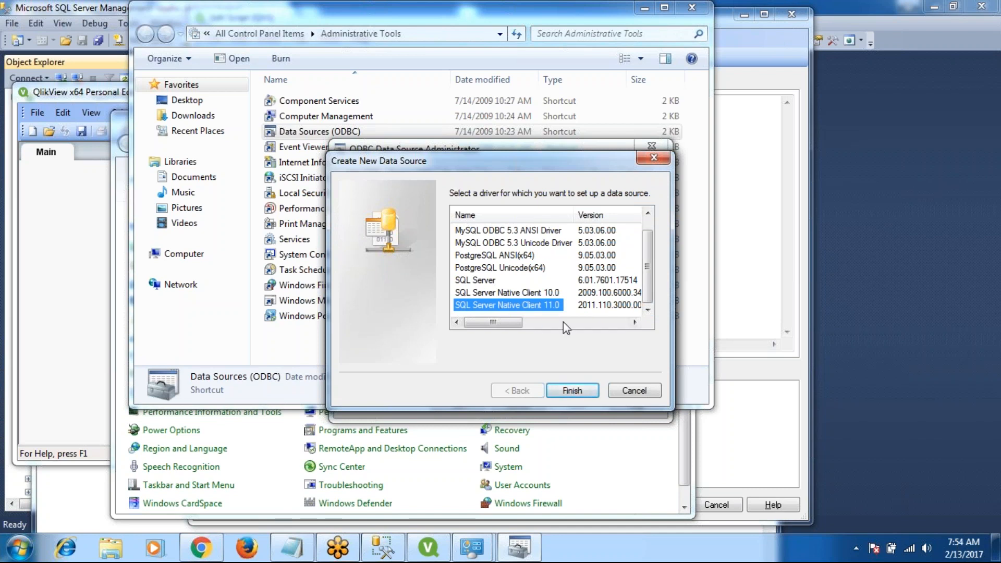
left_click(573, 392)
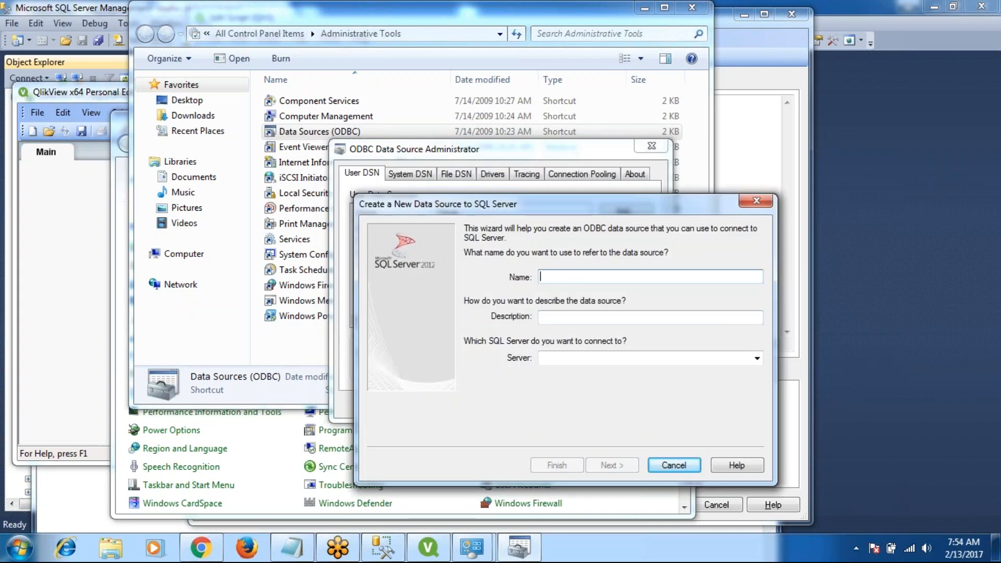
left_click(568, 272)
type("Northwin")
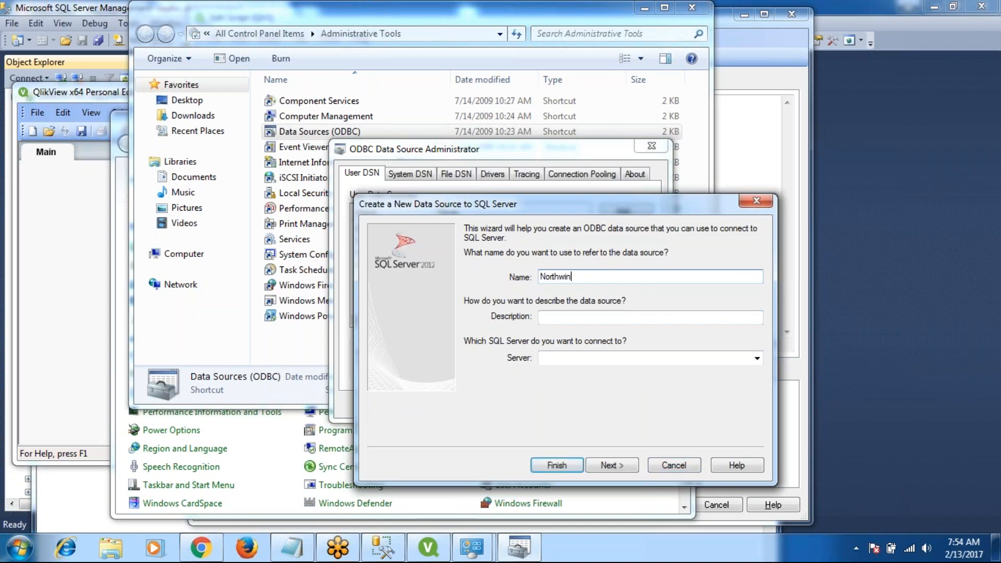
type("d")
Check the server name in SQL Server Management Studio and copy LENOVO-PC\SQLEXPRESS from the Notepad notes
left_click(600, 358)
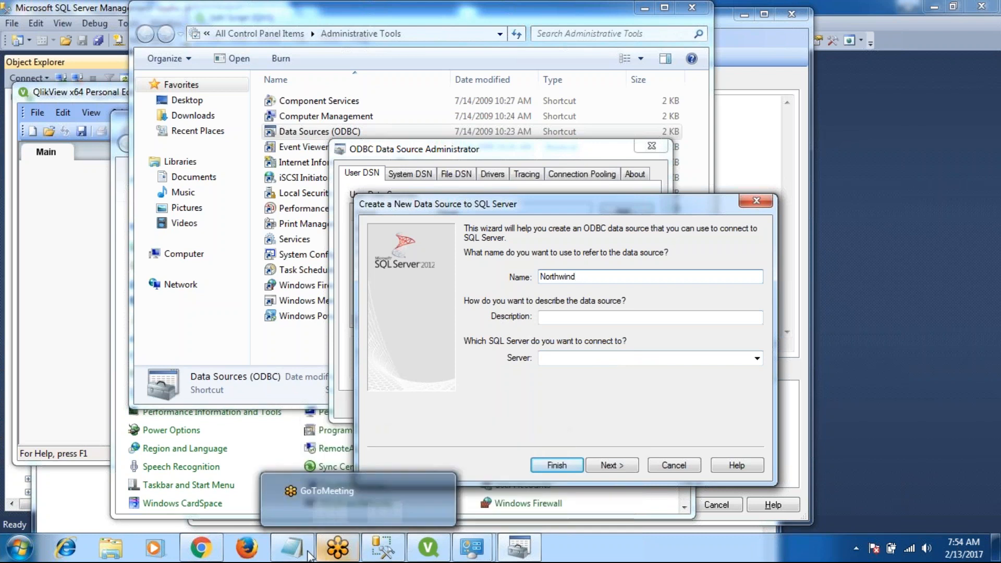
mouse_move(295, 556)
left_click(383, 548)
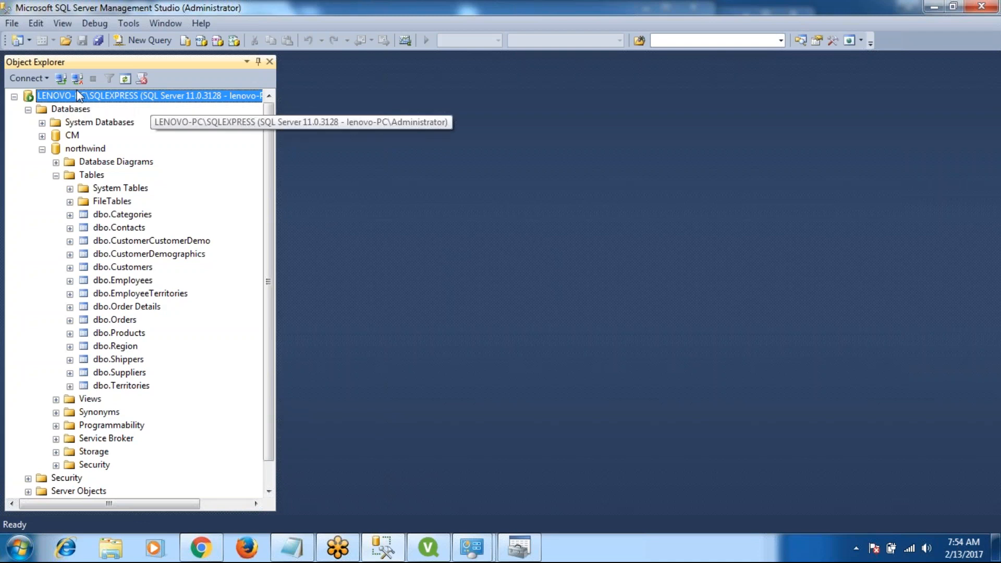
left_click(292, 548)
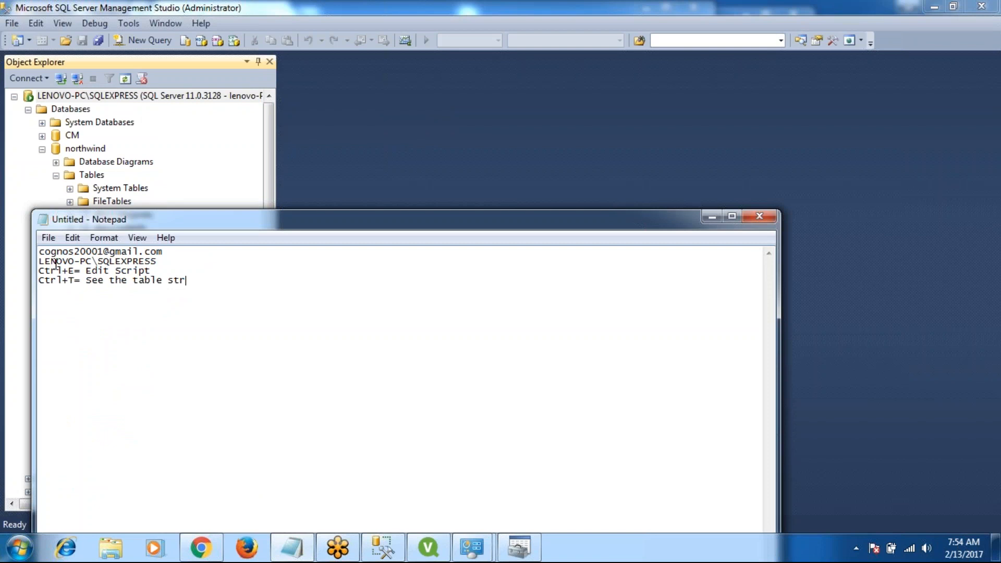
left_click_drag(41, 262, 158, 264)
key("ctrl+c")
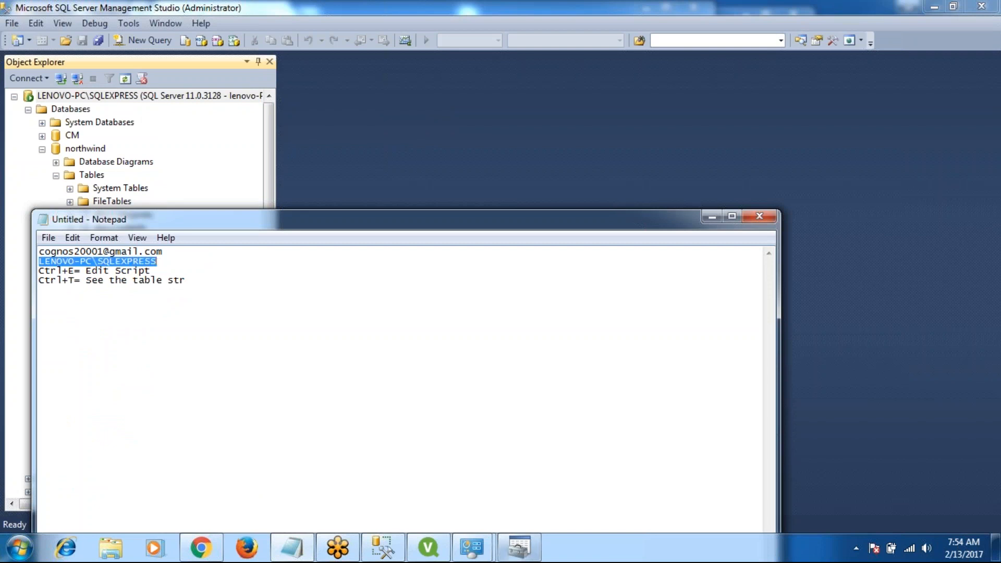
Close SQL Server Management Studio and relaunch it from the Microsoft SQL Server 2012 programs, bringing up its server connection dialog
left_click(383, 548)
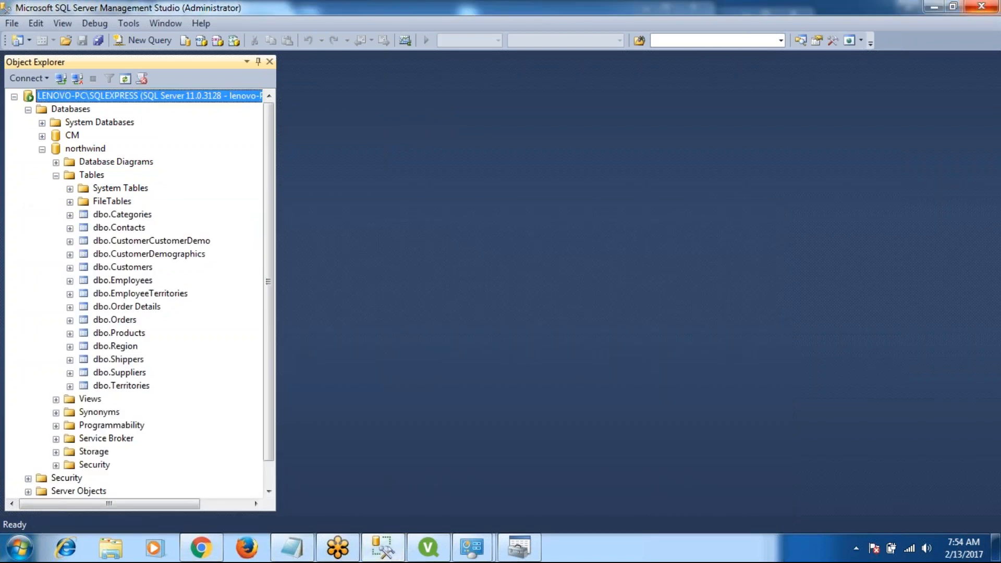
left_click(982, 6)
left_click(19, 548)
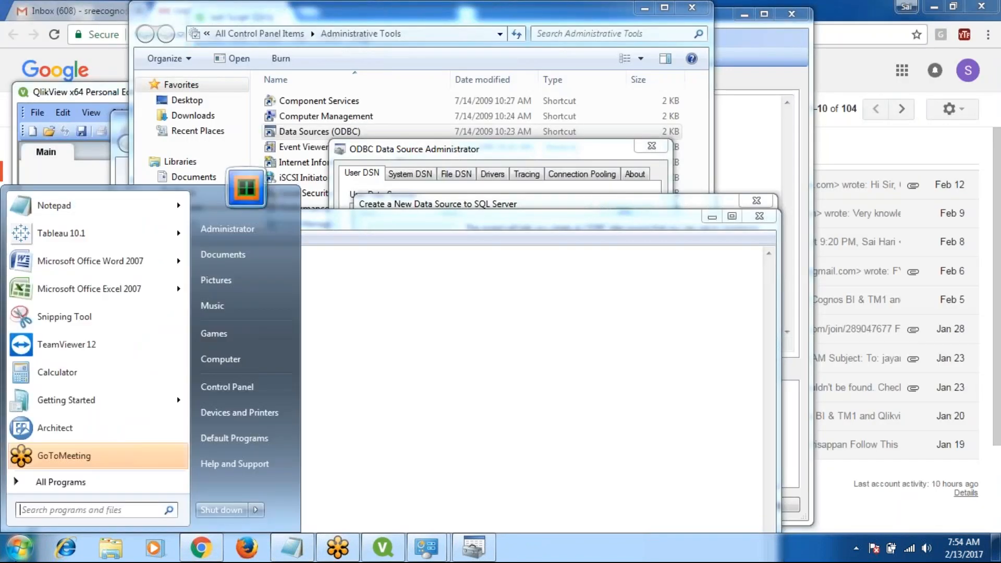
left_click(77, 483)
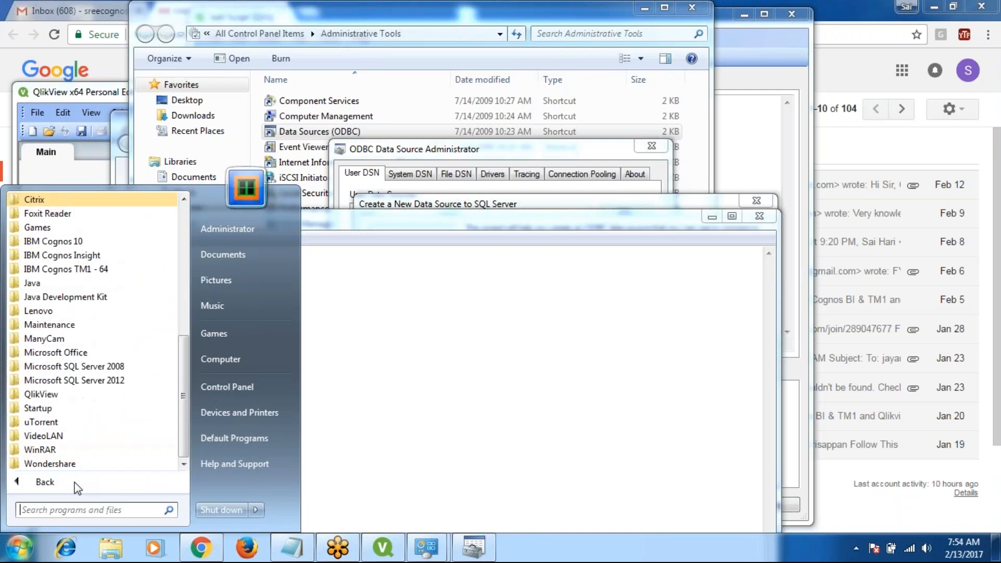
left_click(111, 384)
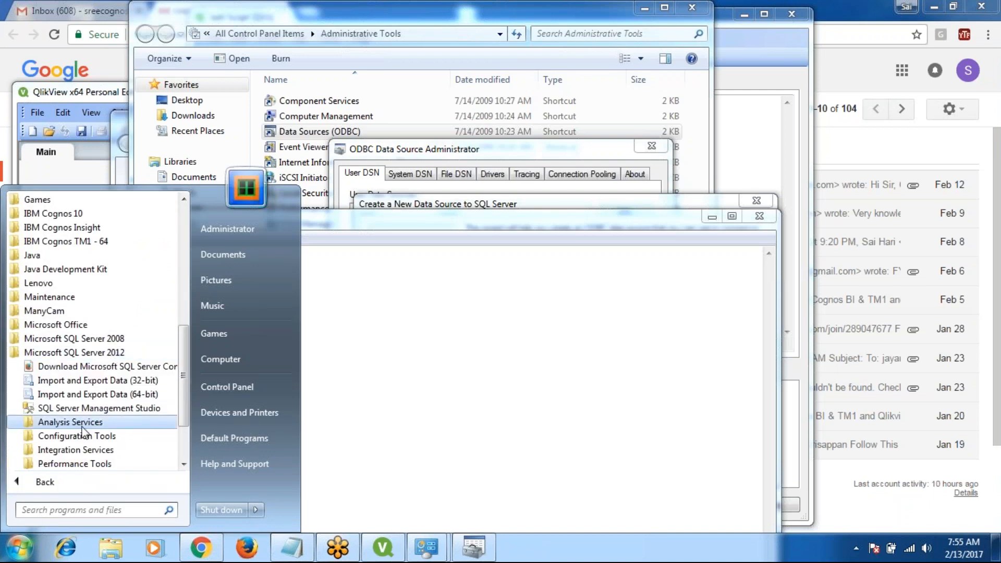
left_click(140, 411)
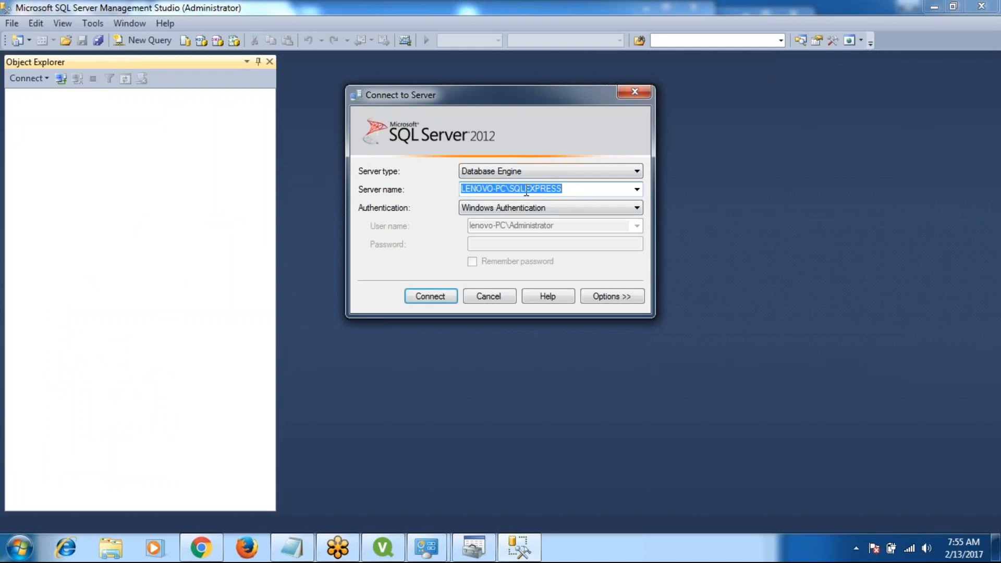
Switch back to the ODBC data source wizard and paste LENOVO-PC\SQLEXPRESS as the server
left_click(474, 547)
left_click(599, 358)
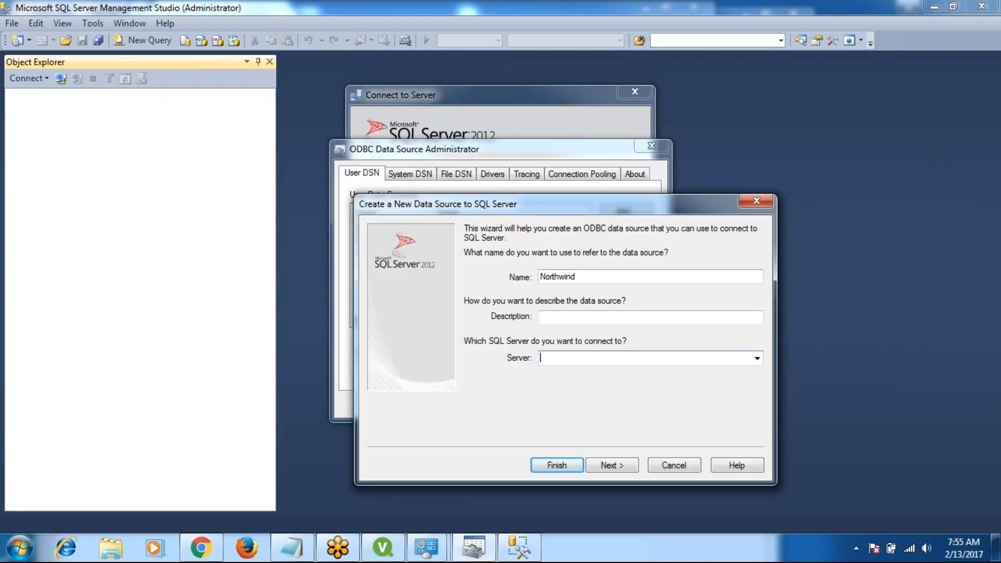
key("ctrl+v")
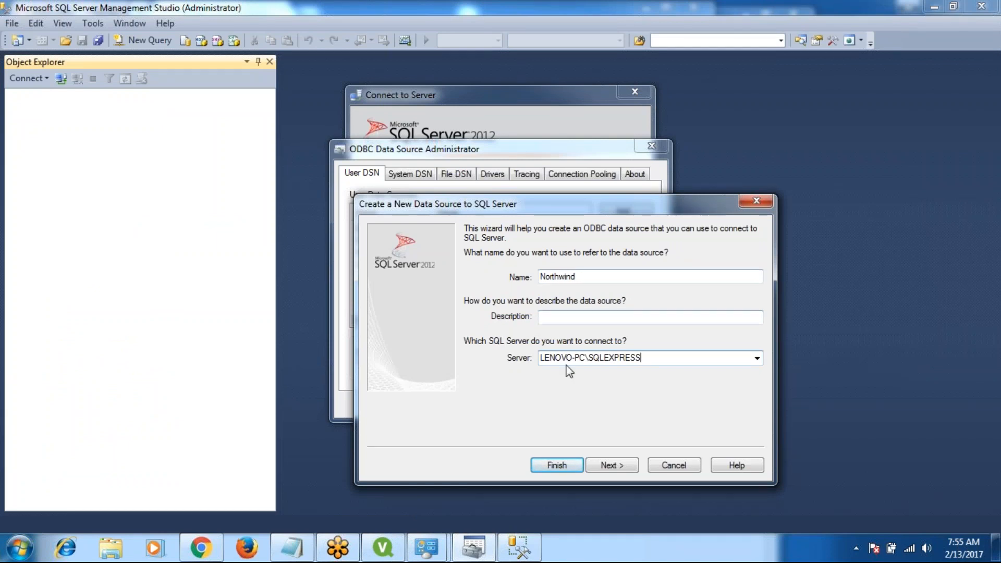
Try to continue the wizard, decline overwriting the existing Northwind source, and append an underscore to the new source's name
left_click(623, 467)
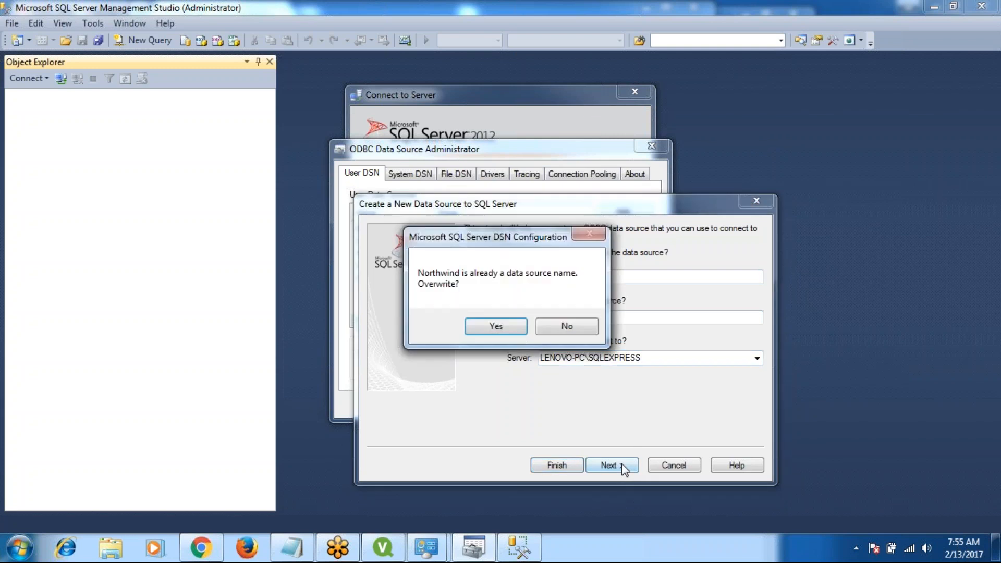
left_click(564, 334)
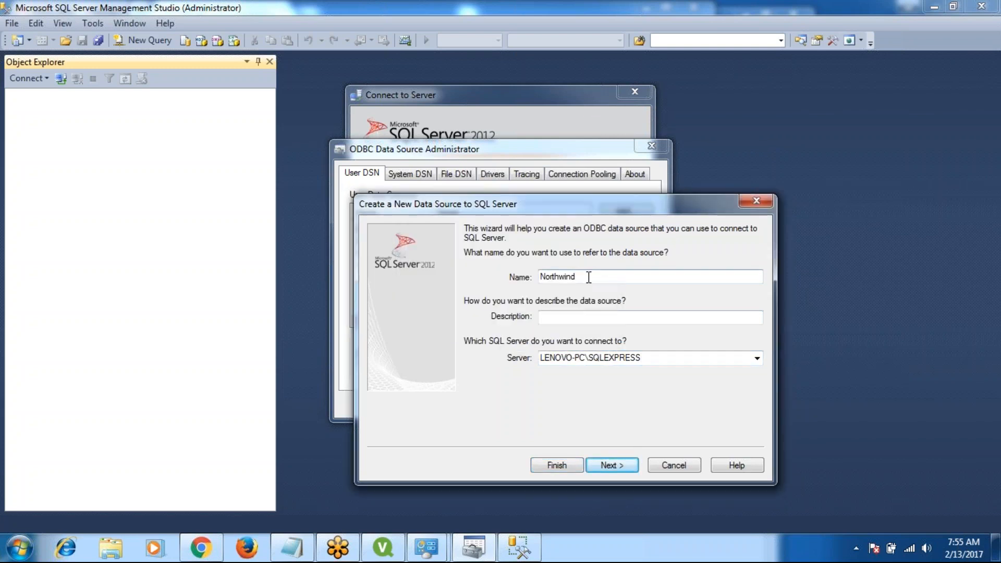
left_click(588, 277)
type("_")
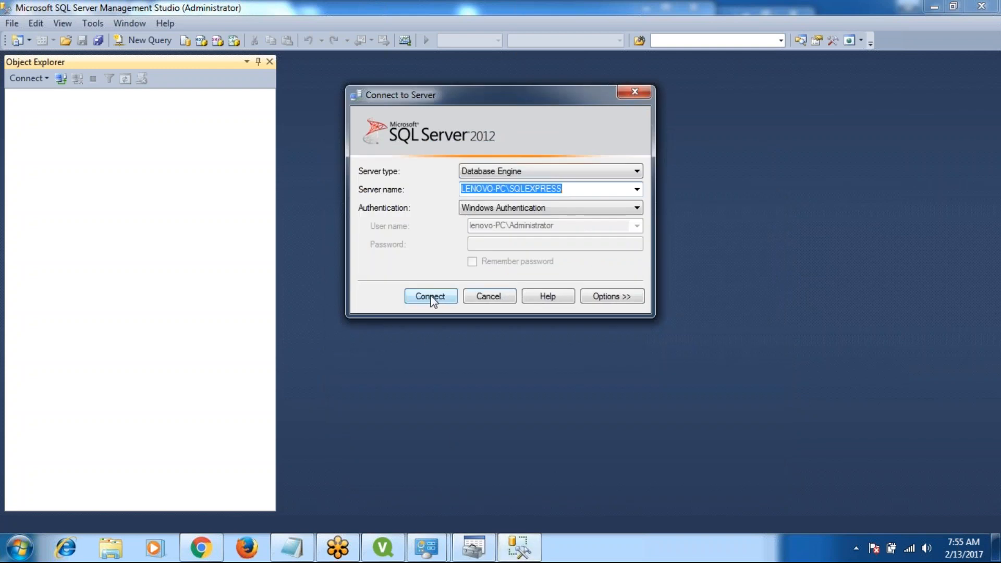
In SQL Server Management Studio, connect to LENOVO-PC\SQLEXPRESS with Windows Authentication and expand the databases and the northwind database
left_click(430, 296)
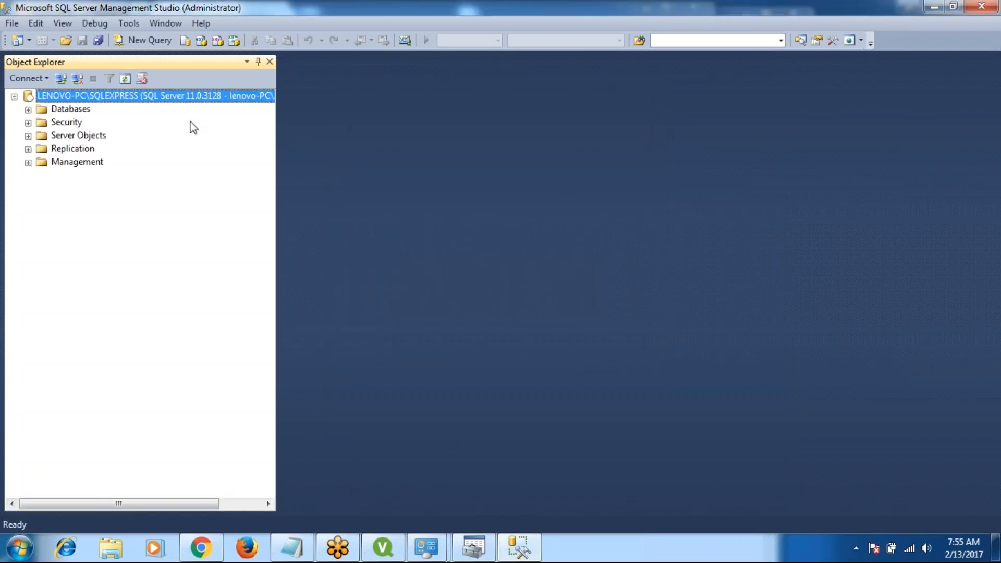
left_click(28, 110)
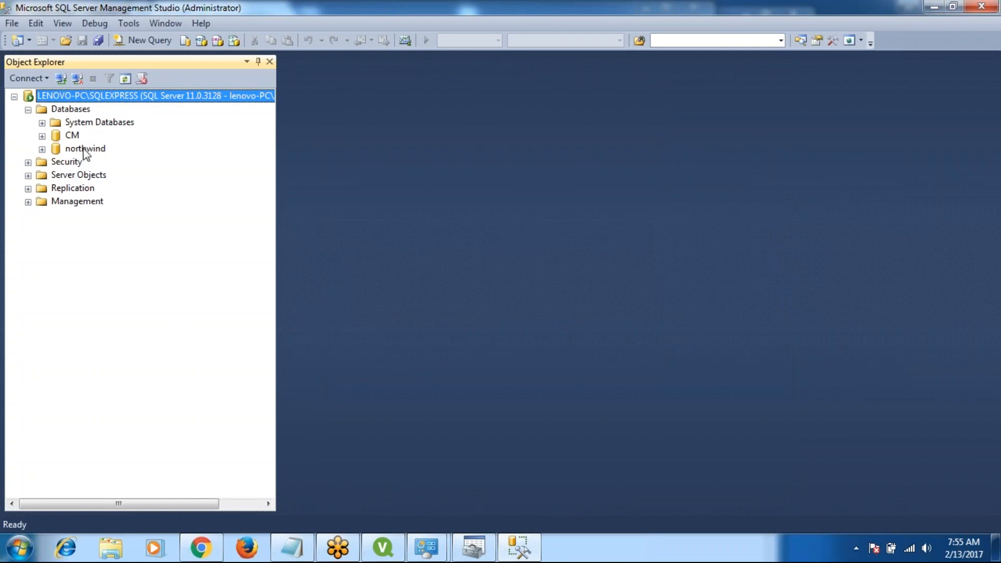
left_click(43, 150)
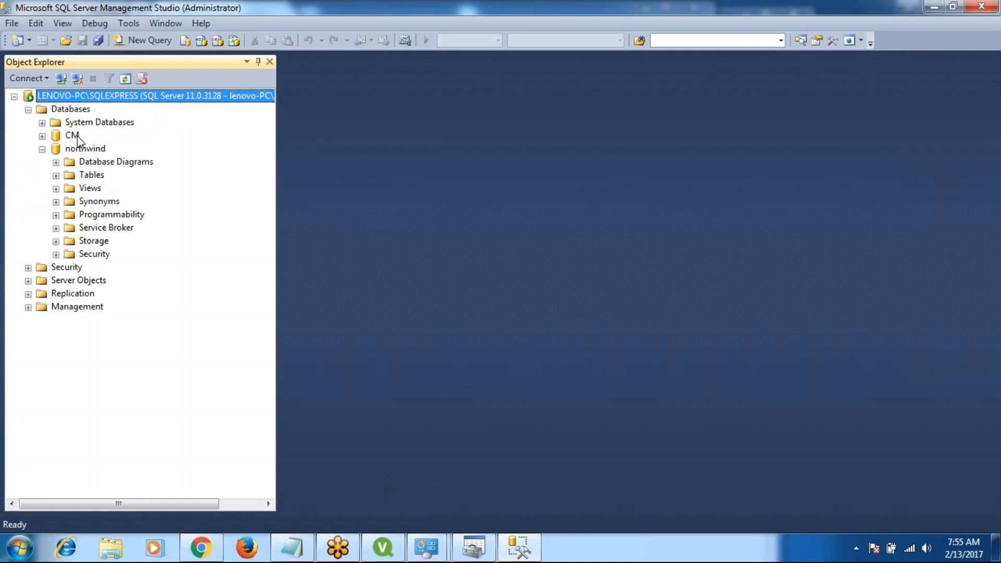
left_click(76, 111)
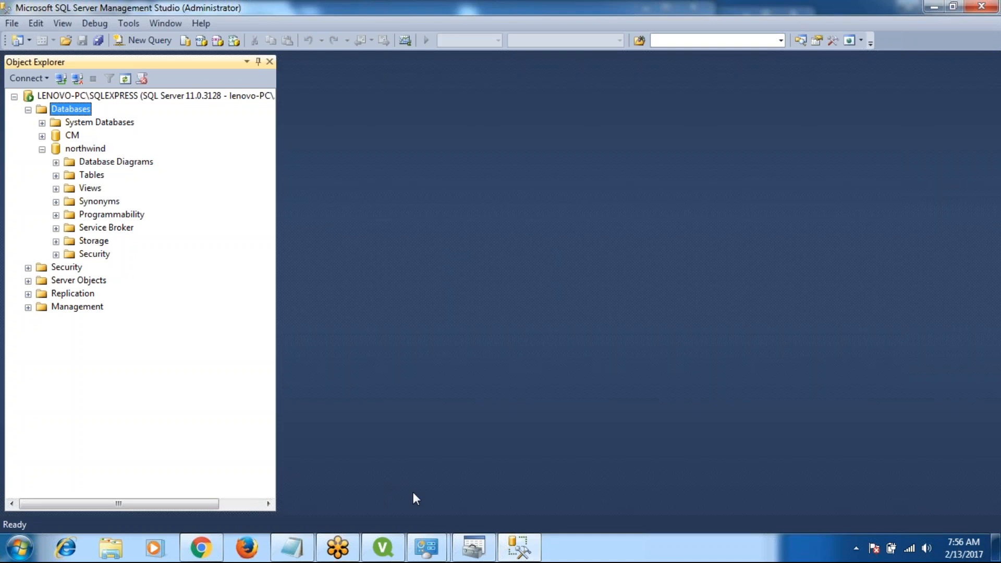
Return to the ODBC wizard, complete the name as Northwind_Ra, and accept integrated Windows authentication and the remaining default settings through to the configuration summary
left_click(474, 548)
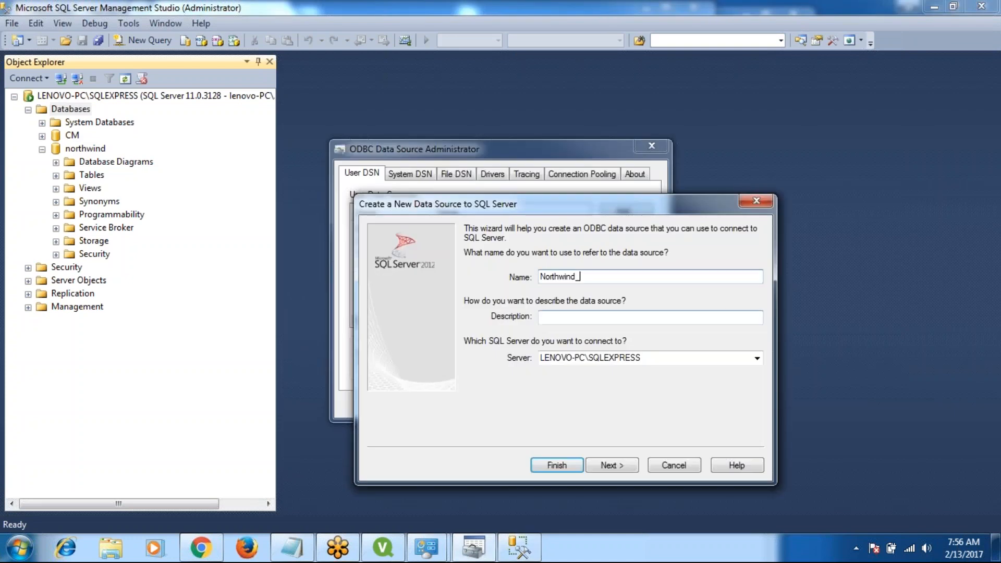
type("Ra")
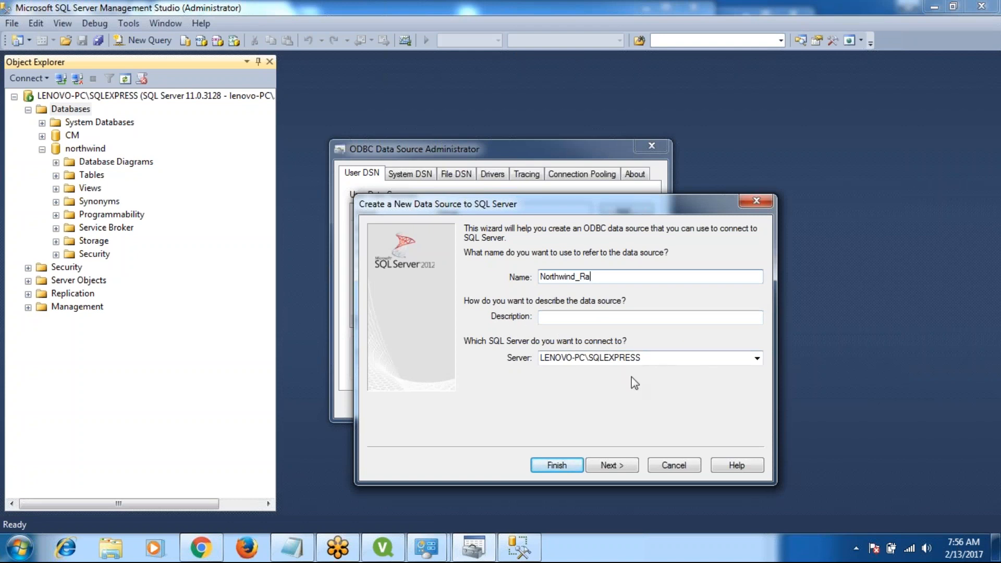
left_click(624, 469)
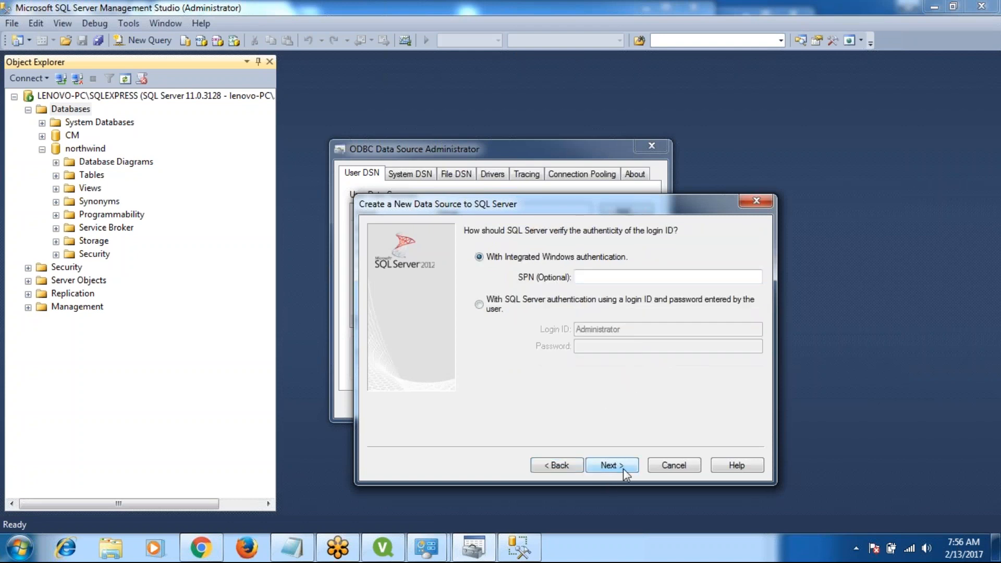
left_click(624, 469)
left_click(624, 468)
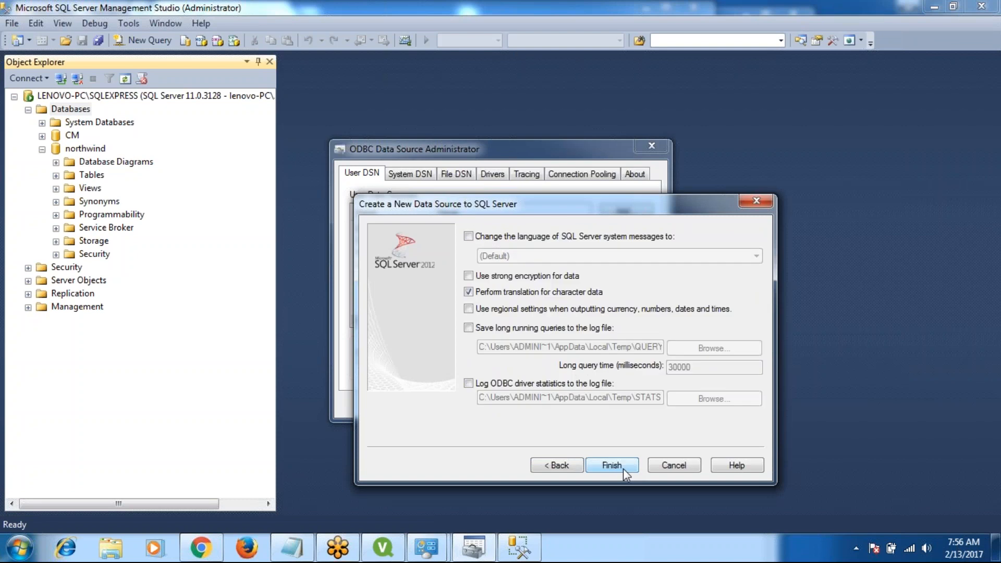
left_click(624, 468)
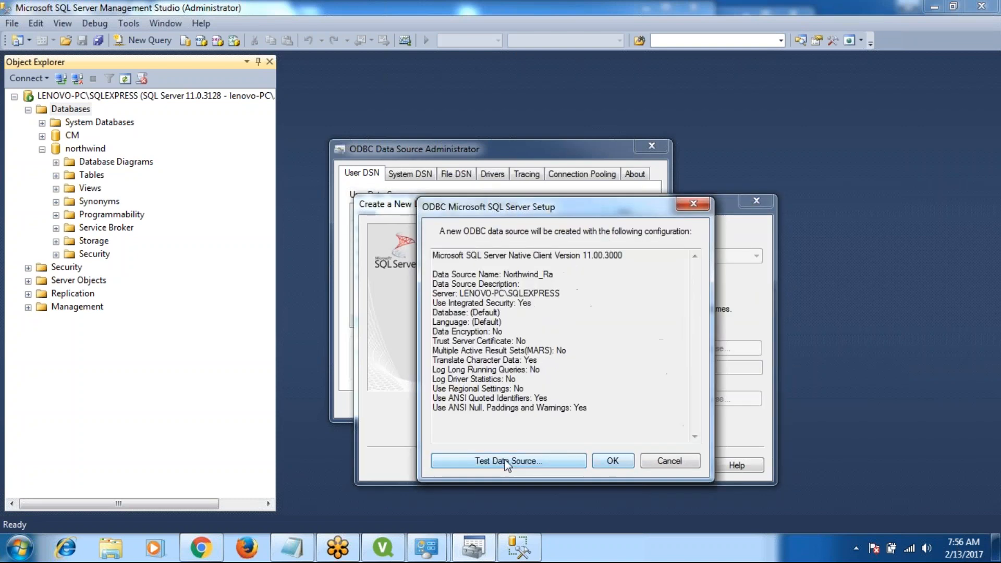
Test the Northwind_Ra data source, finish creating it, and select it among the user data sources
left_click(521, 463)
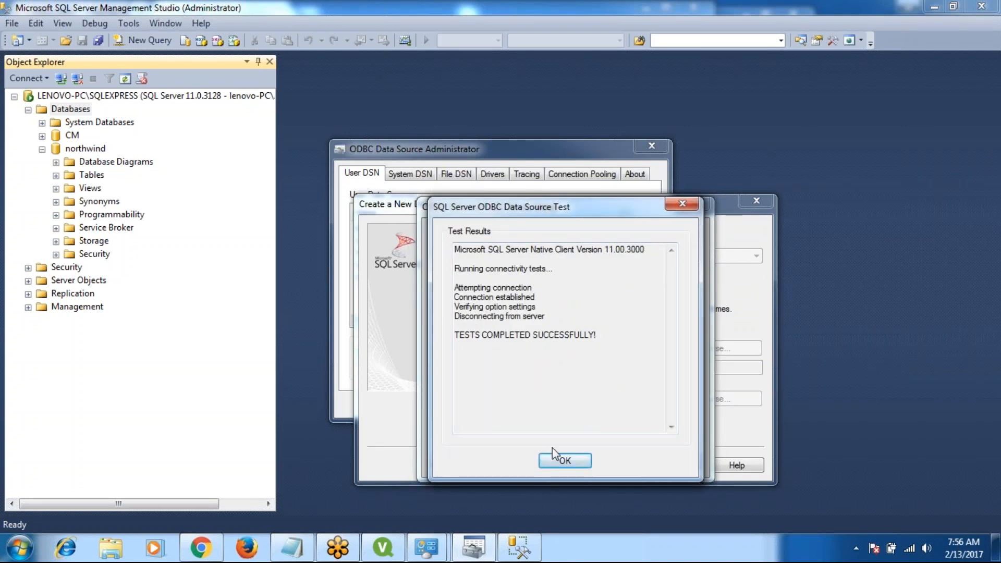
left_click(566, 463)
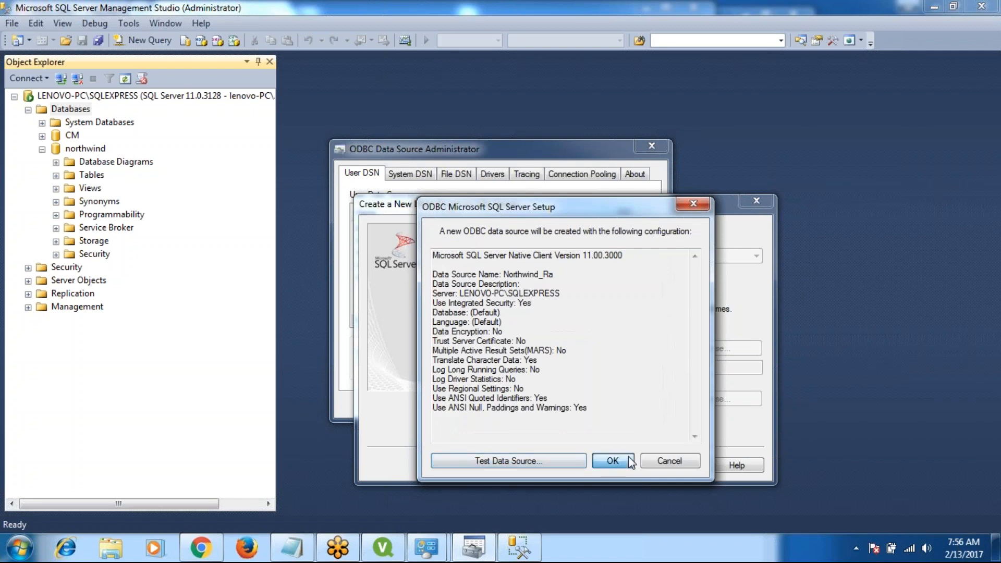
left_click(628, 457)
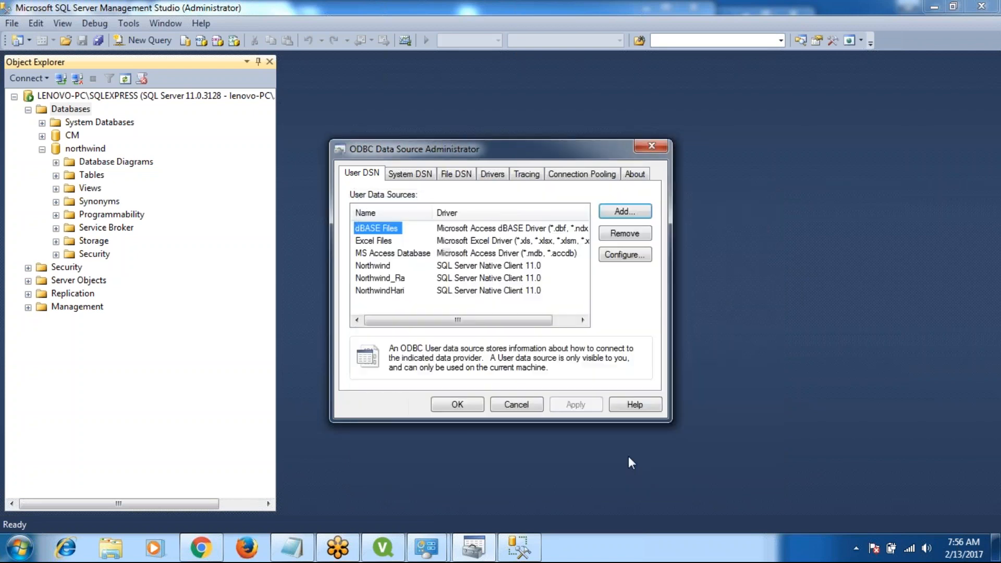
left_click(379, 280)
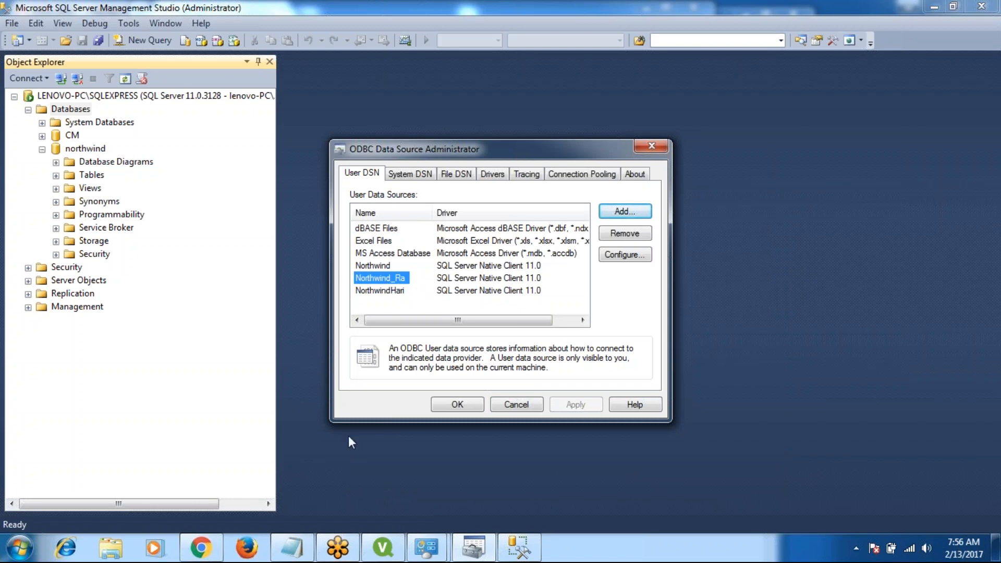
Switch to the QlikView script editor, open the ODBC connection dialog, and compare the source list with user DSNs hidden and shown
left_click(389, 555)
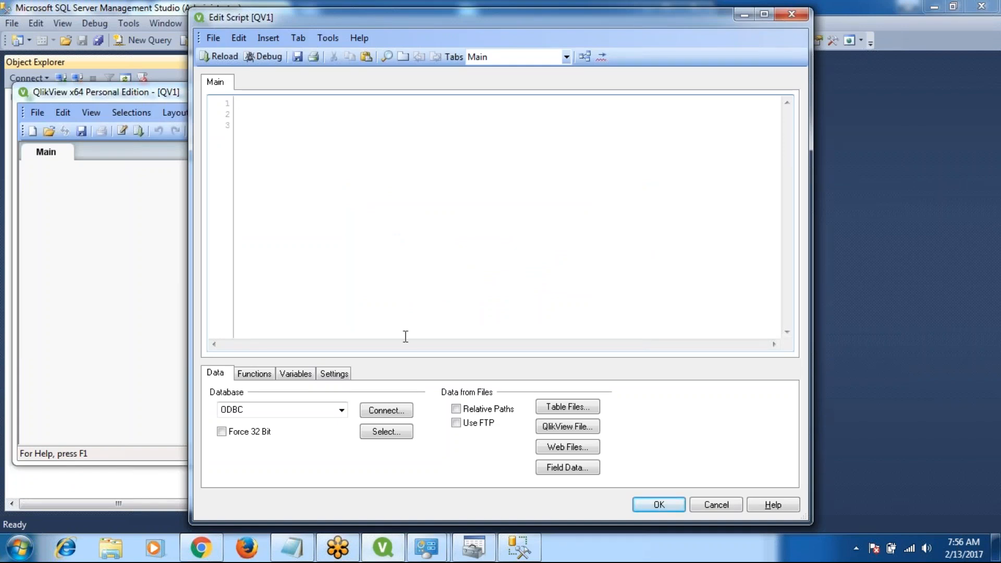
left_click(384, 412)
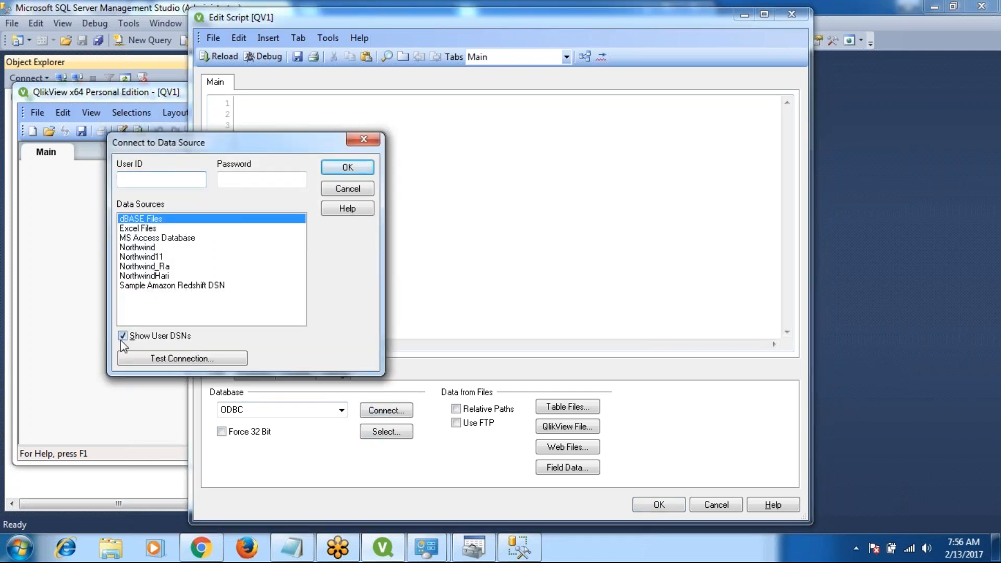
left_click(122, 337)
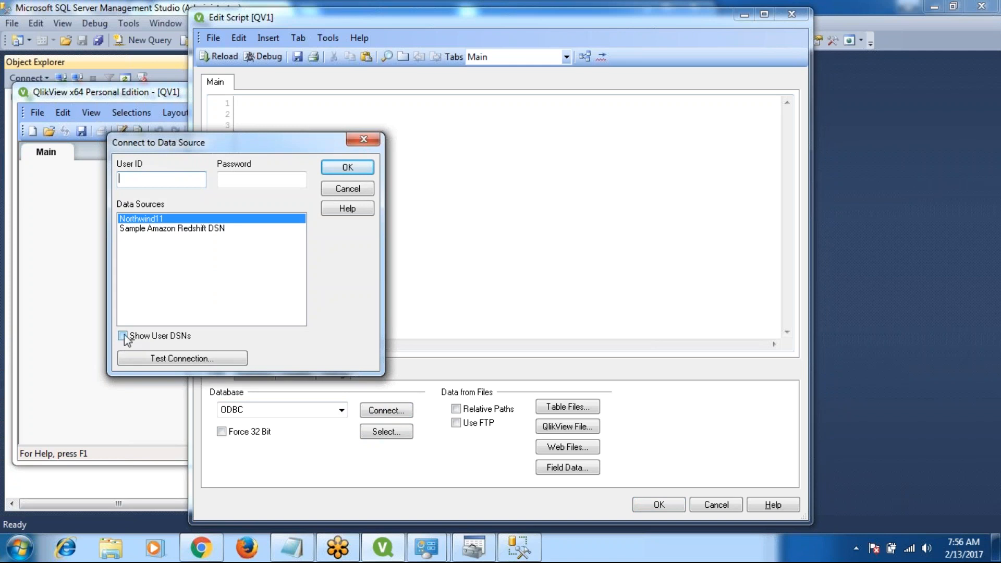
left_click(123, 336)
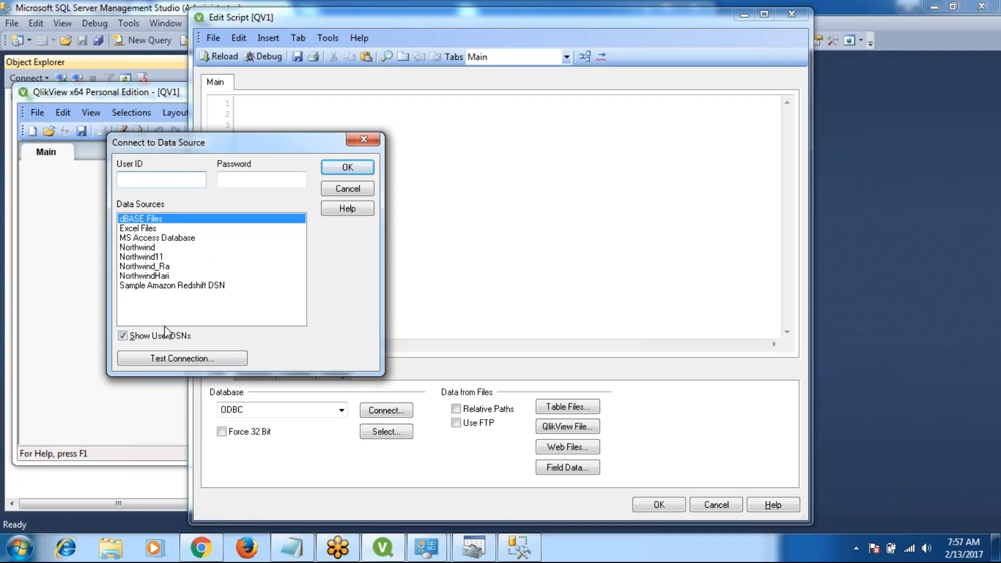
Connect to Northwind_Ra with user ID sa and the account password, testing the connection before inserting the connect statement
left_click(145, 268)
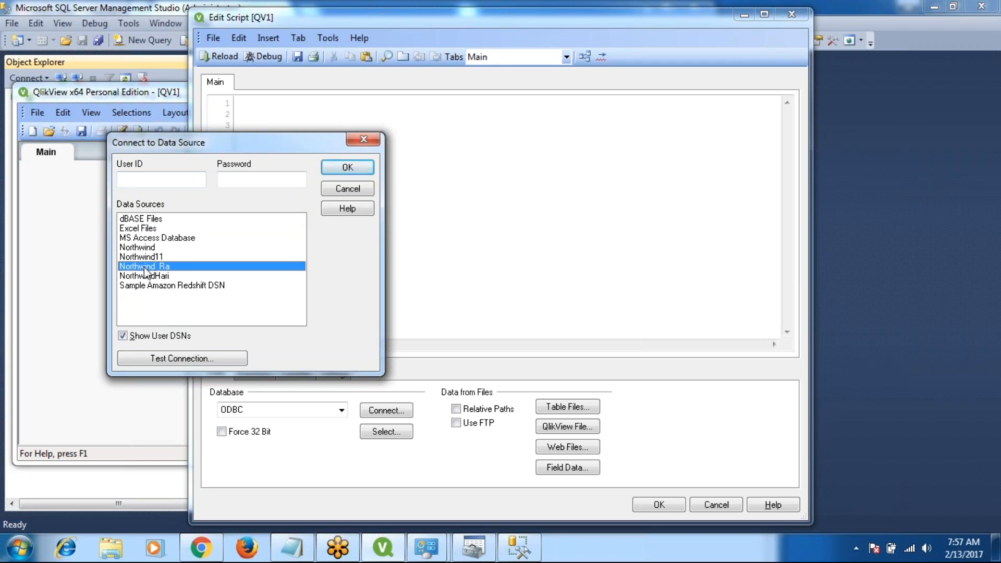
left_click(162, 180)
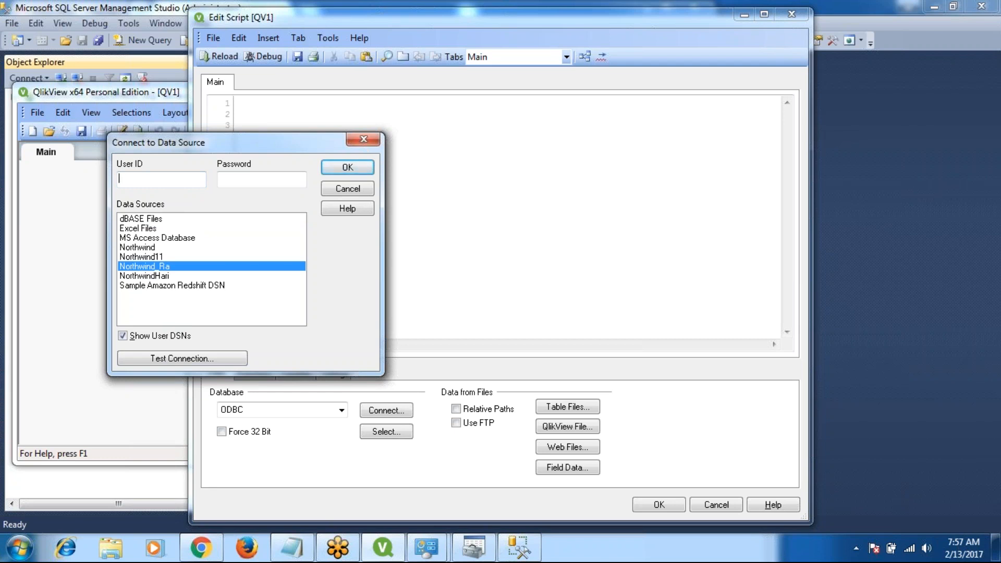
type("sa")
left_click(247, 178)
type("******")
left_click(185, 361)
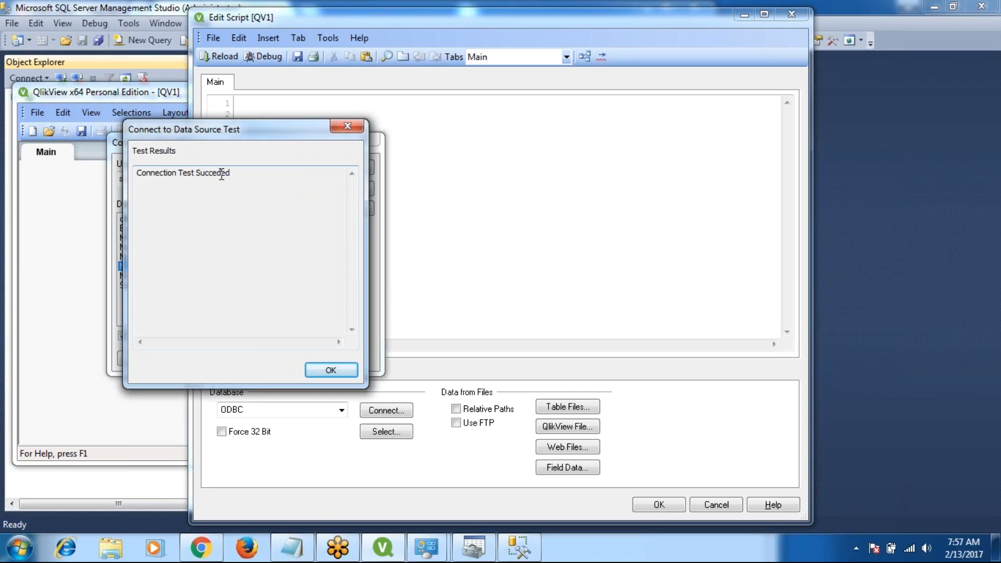
left_click(332, 369)
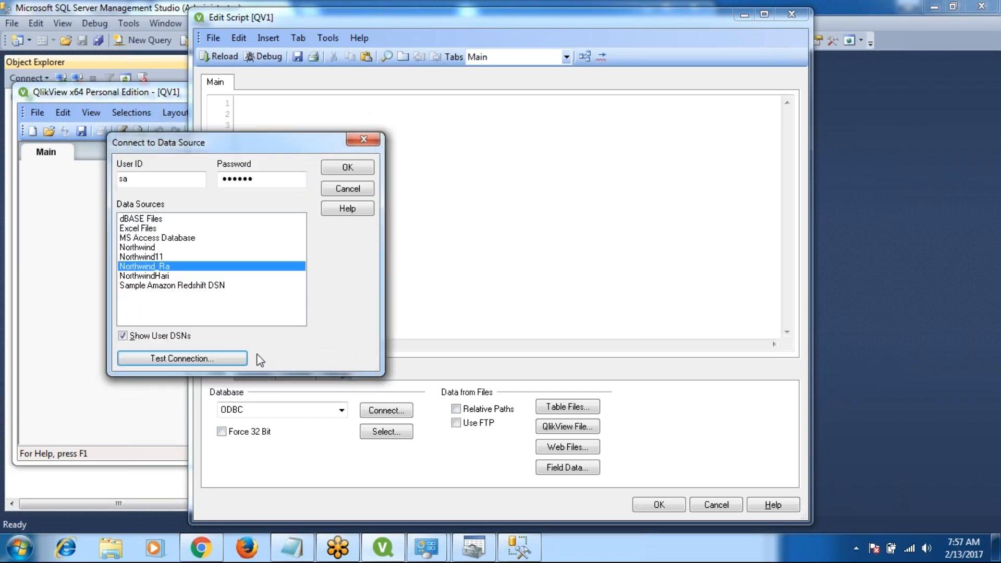
left_click(348, 167)
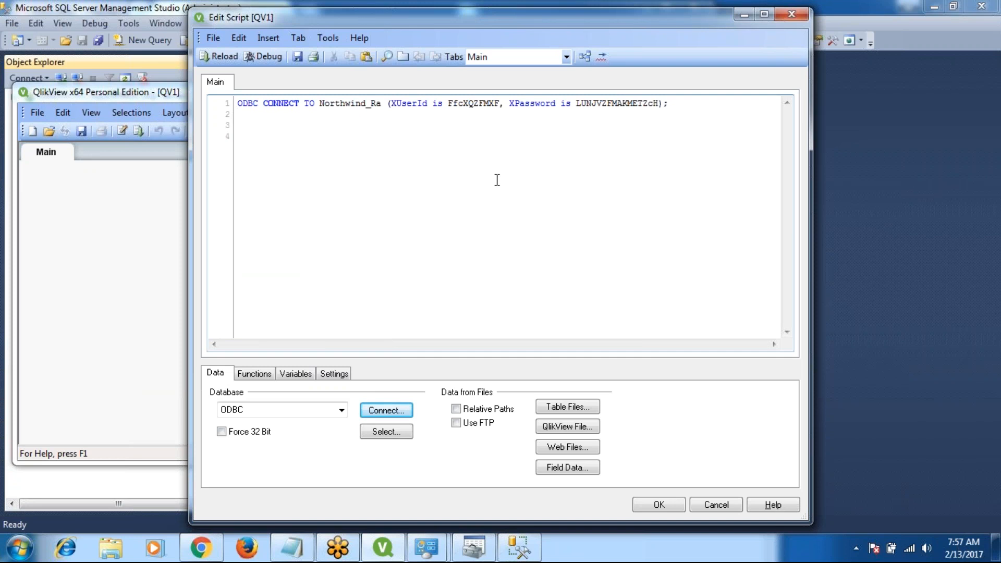
Start creating a select statement below the connect line, exclude system tables and views, and choose the northwind database
key("Down")
left_click(389, 435)
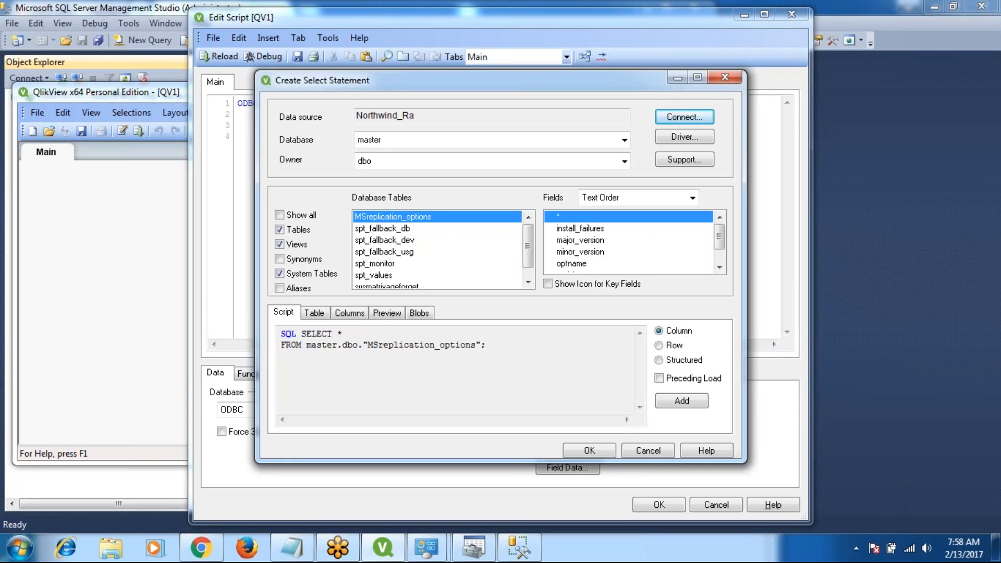
left_click(282, 273)
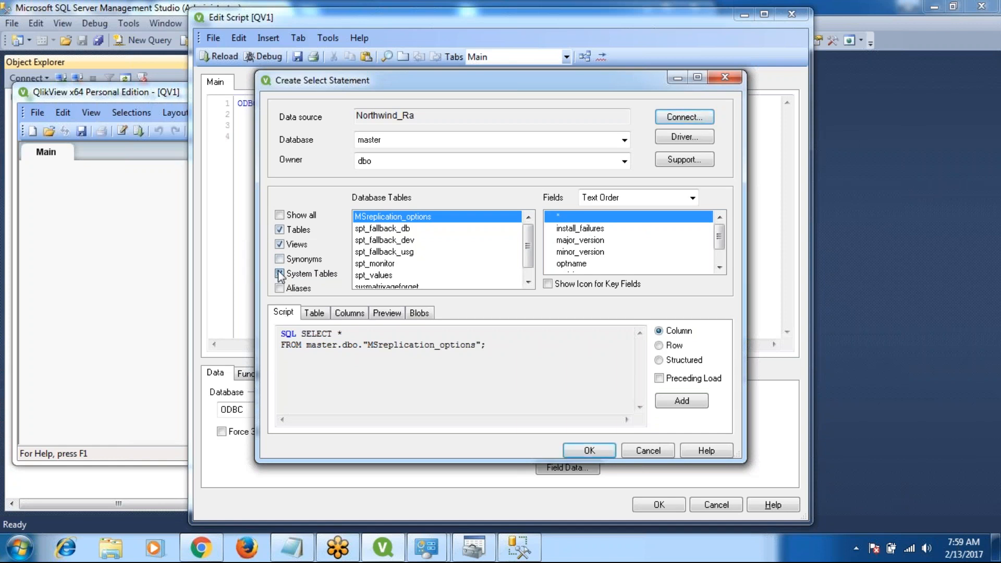
left_click(280, 244)
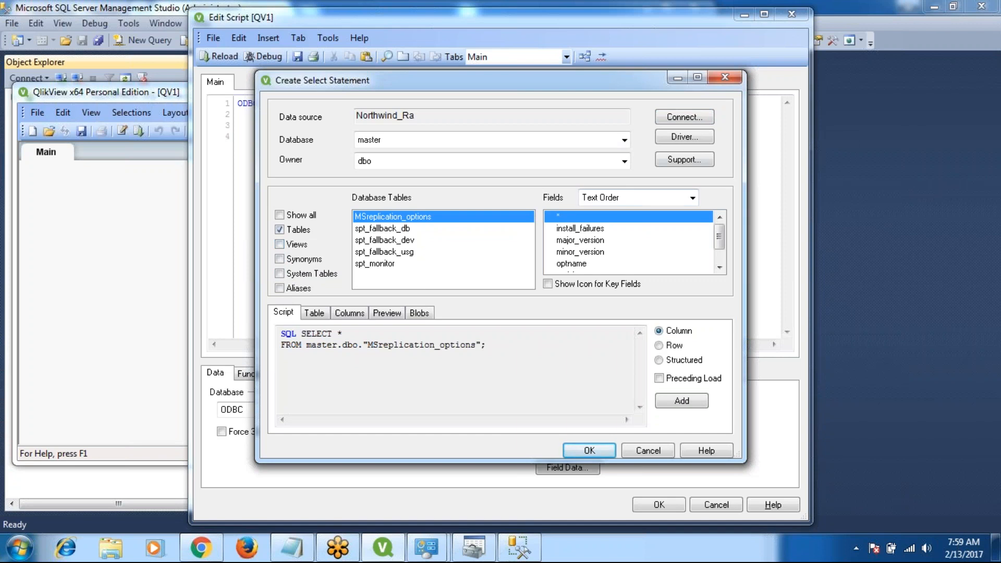
left_click(625, 142)
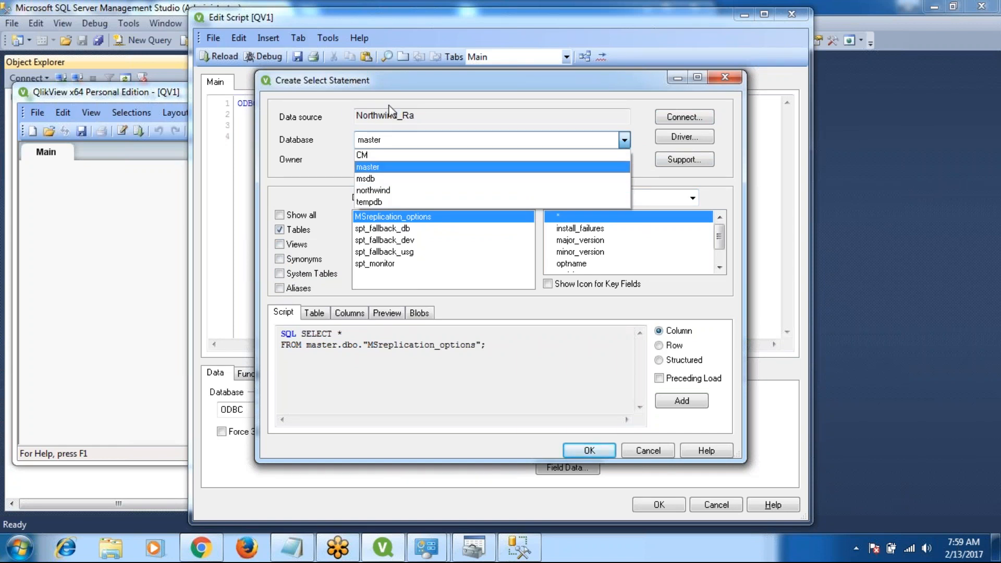
left_click(373, 194)
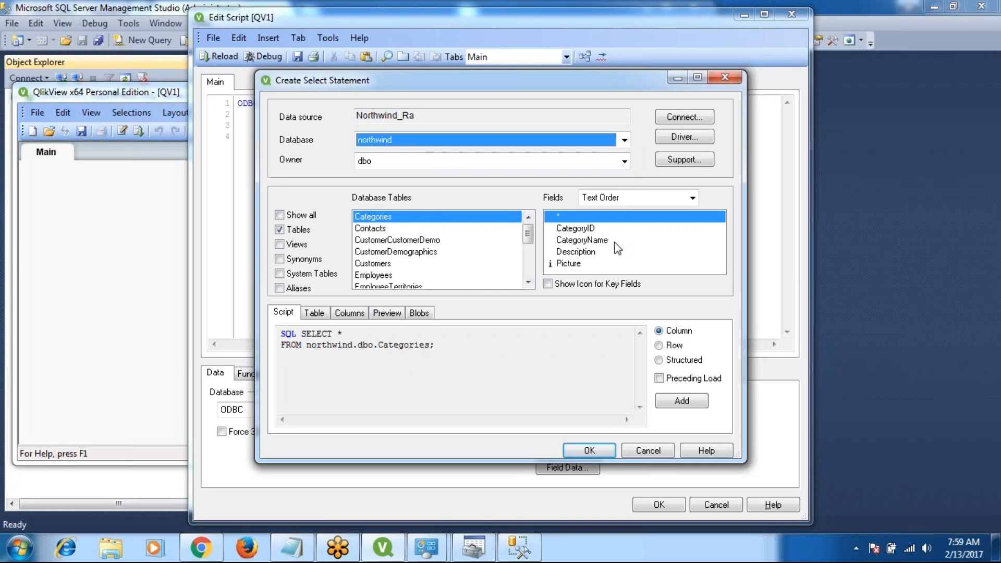
Preview the Contacts table's fields, select the Customers table, and show icons for key fields to locate its key
left_click(369, 228)
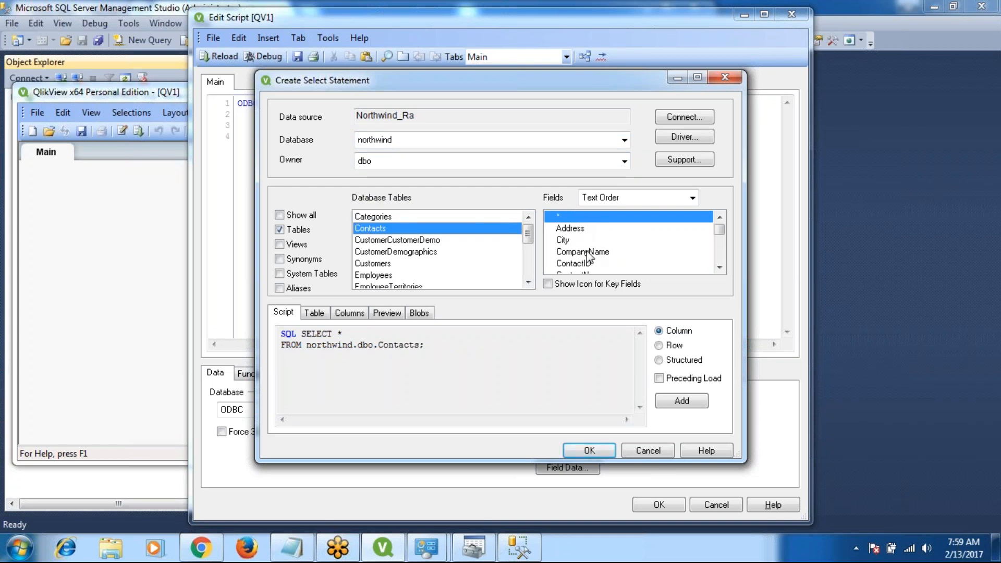
left_click(386, 265)
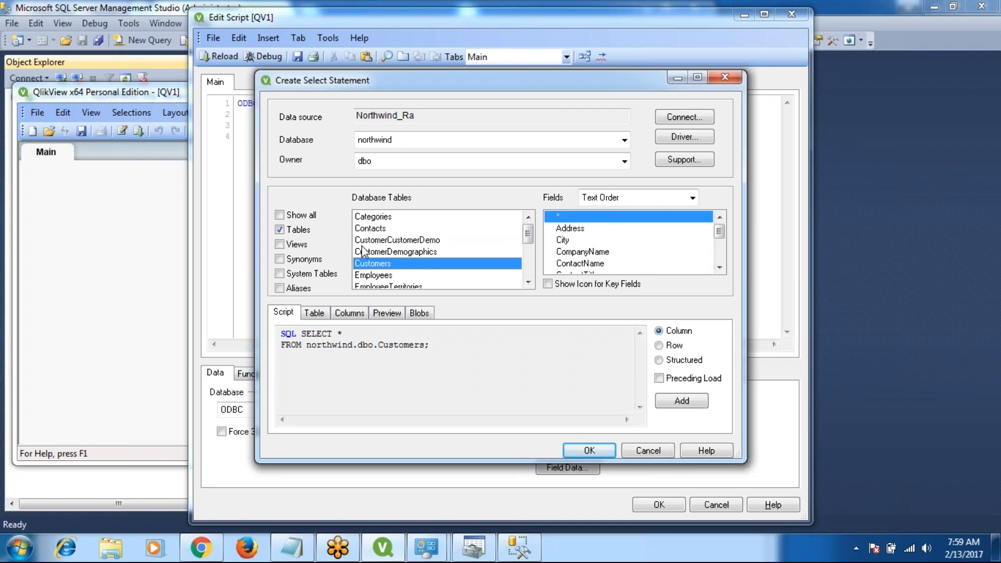
left_click(551, 283)
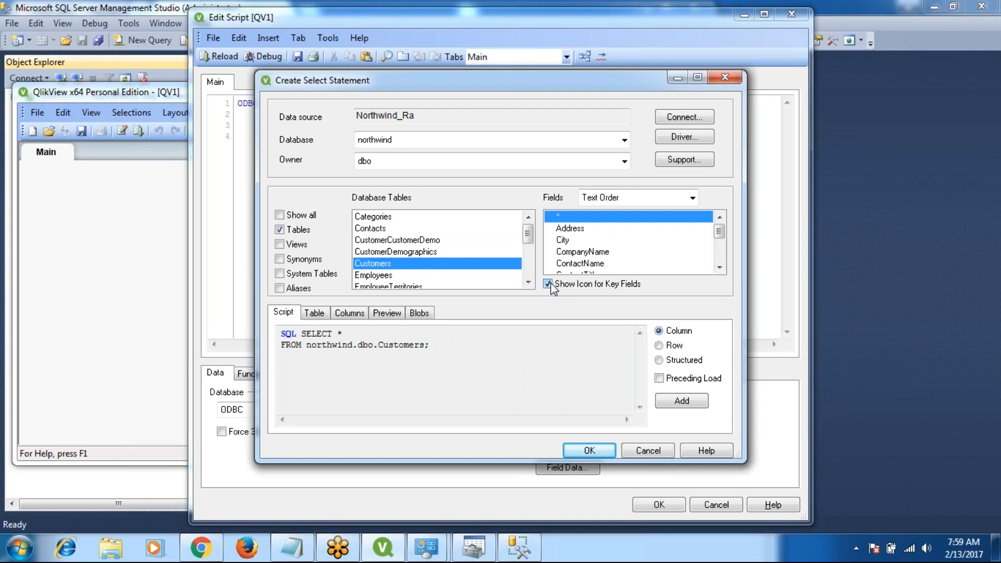
left_click(719, 268)
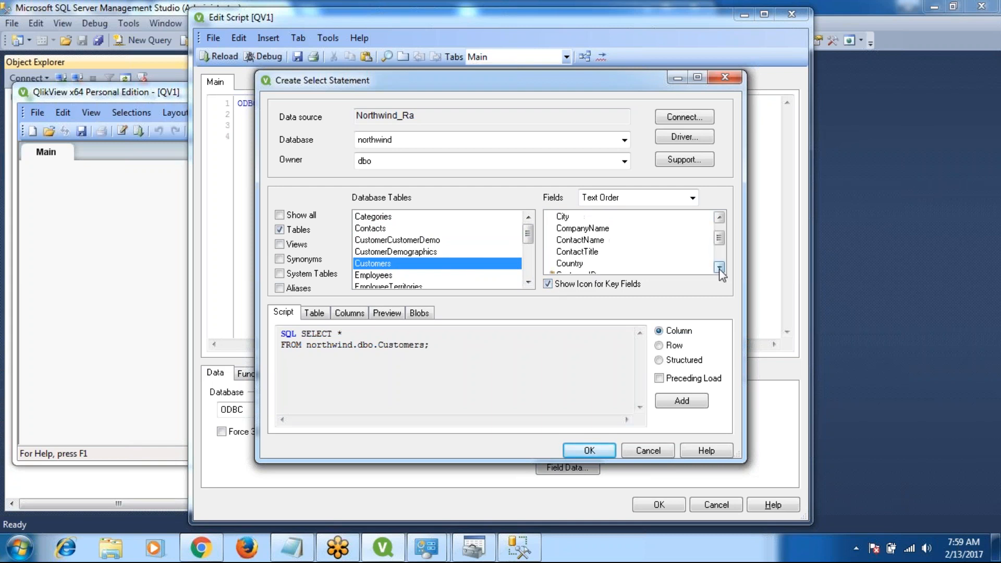
left_click(720, 267)
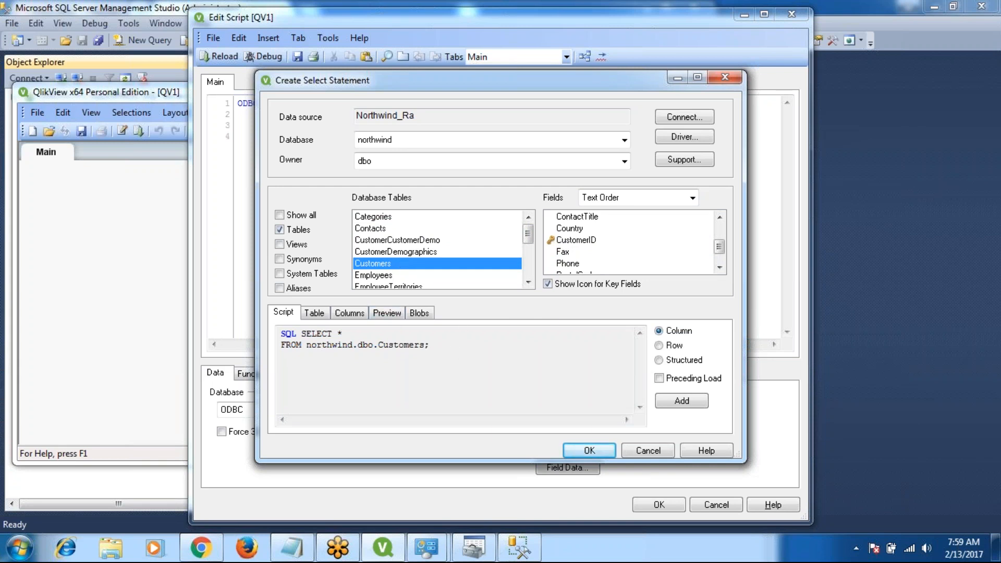
Look through the northwind table list, briefly select Employees, and return to the Customers table
left_click(529, 282)
left_click(528, 282)
left_click(528, 282)
left_click(528, 283)
left_click(528, 282)
left_click(528, 282)
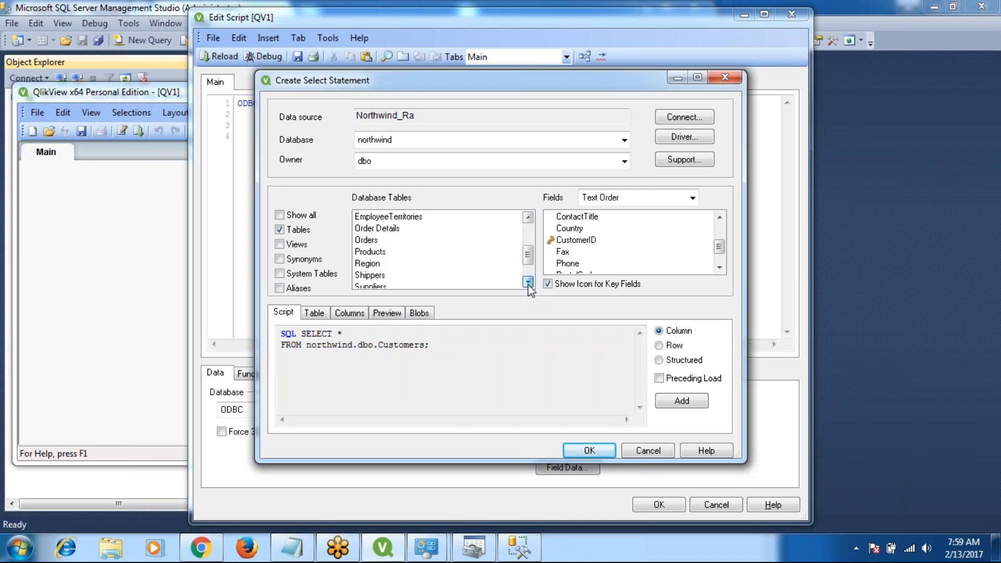
left_click(528, 283)
left_click(529, 282)
left_click(528, 282)
left_click(529, 218)
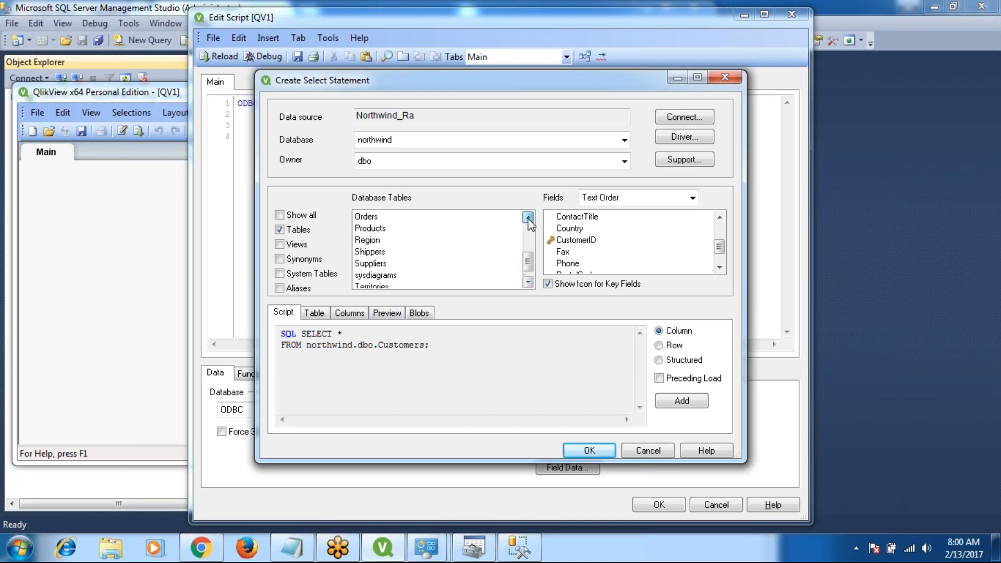
left_click(528, 218)
left_click(528, 218)
left_click(529, 217)
left_click(528, 218)
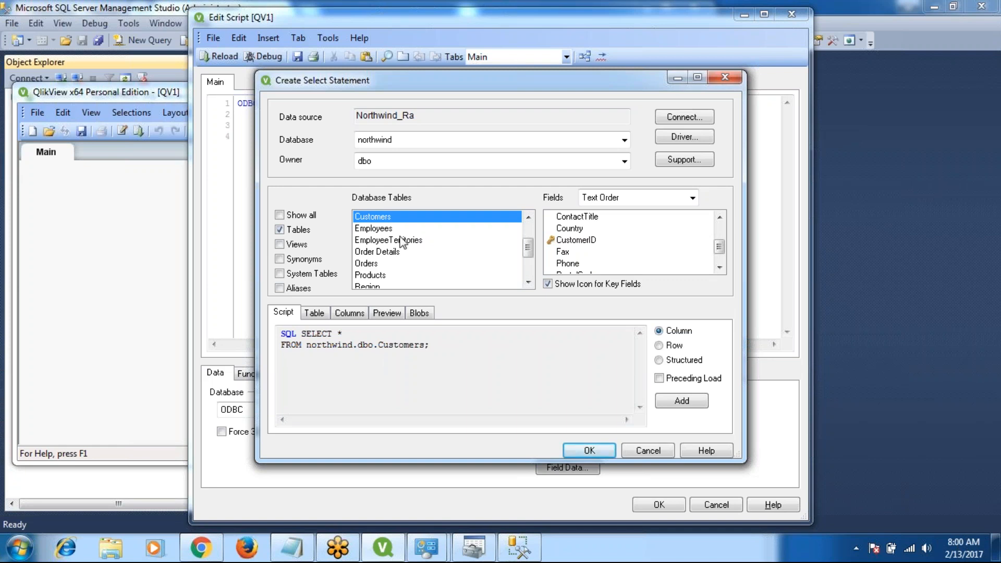
left_click(370, 230)
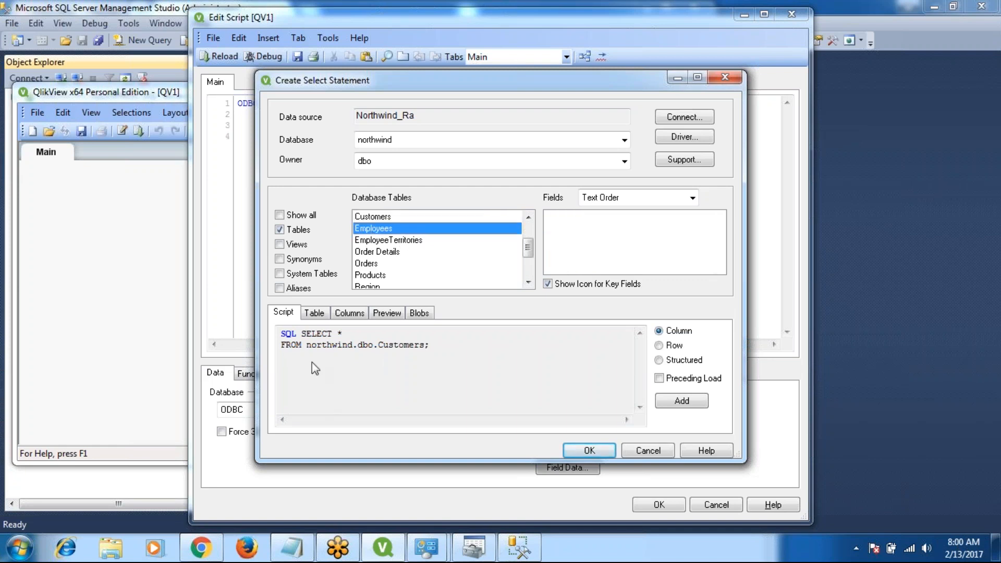
left_click(373, 218)
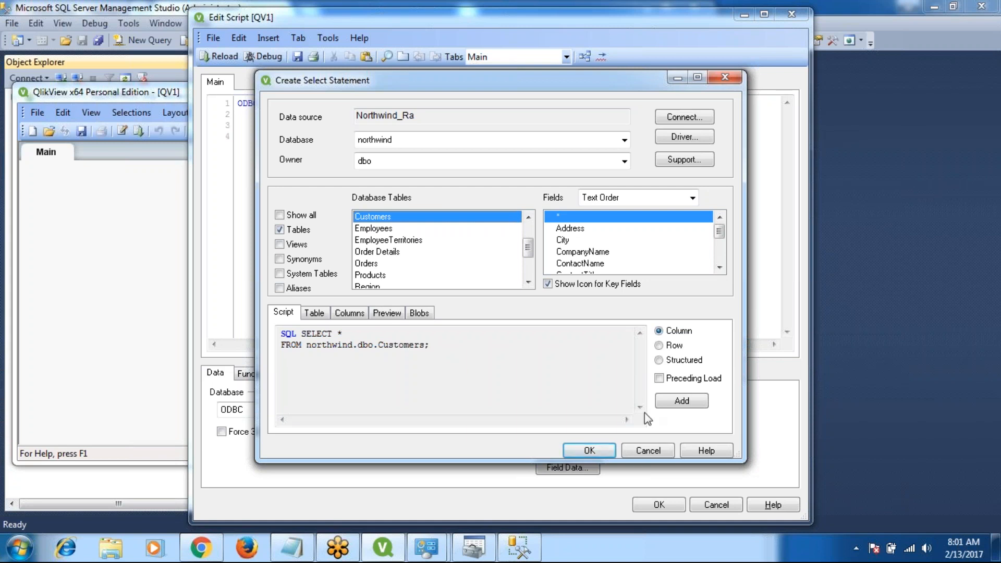
Enable Preceding Load for the Customers statement, review the generated script, and compare it with the option off before re-enabling it
left_click(659, 380)
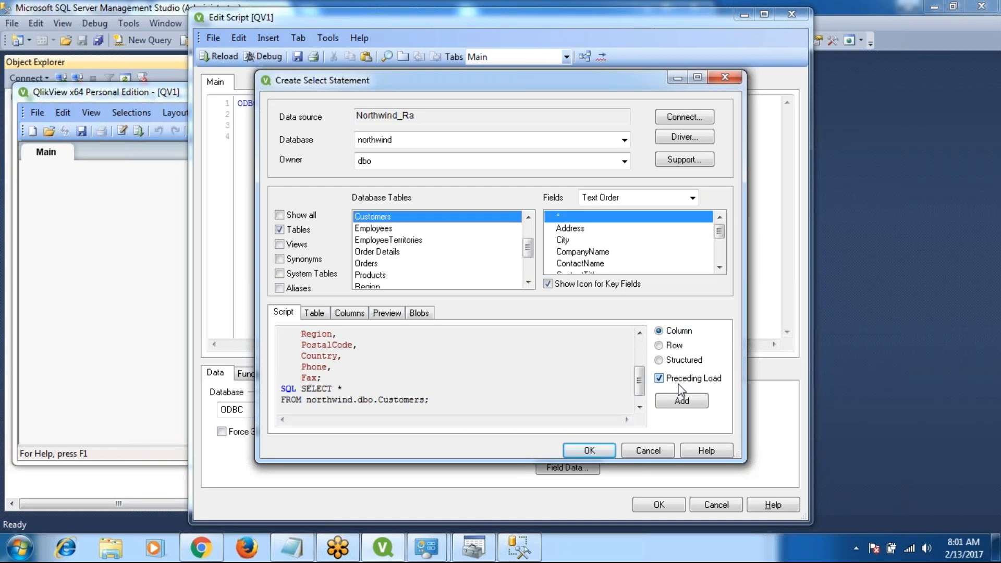
left_click(641, 341)
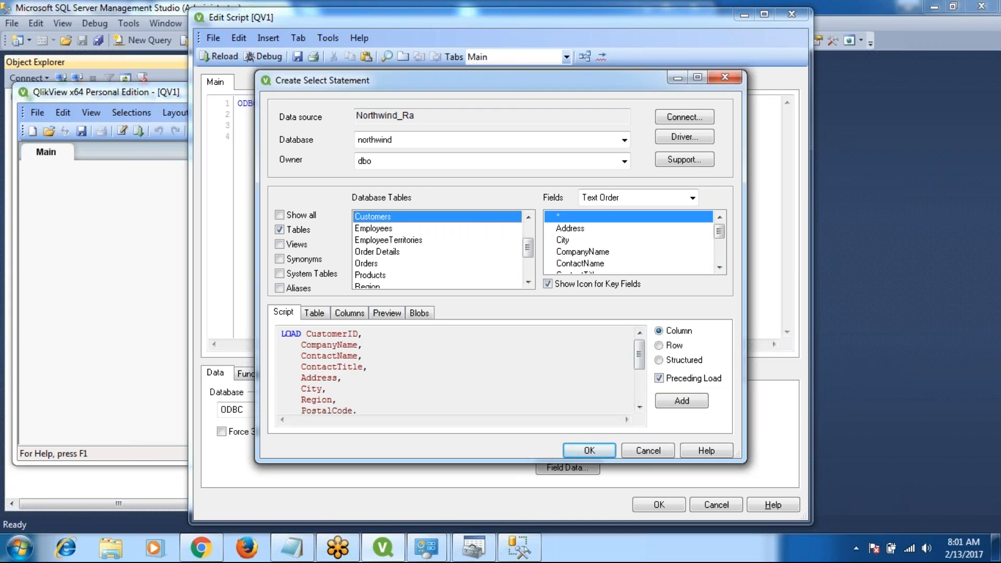
left_click(640, 408)
left_click(639, 407)
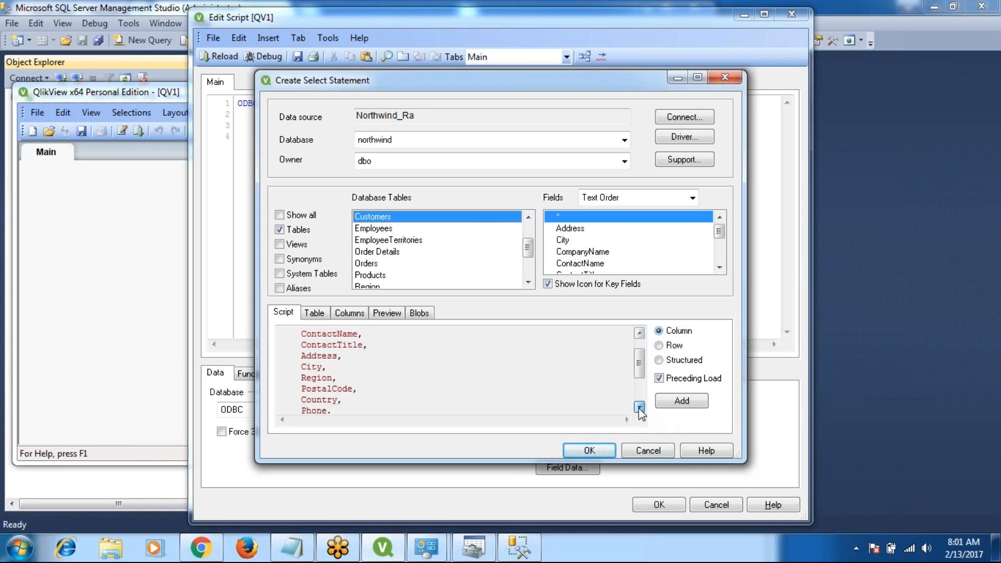
left_click(640, 407)
left_click(639, 408)
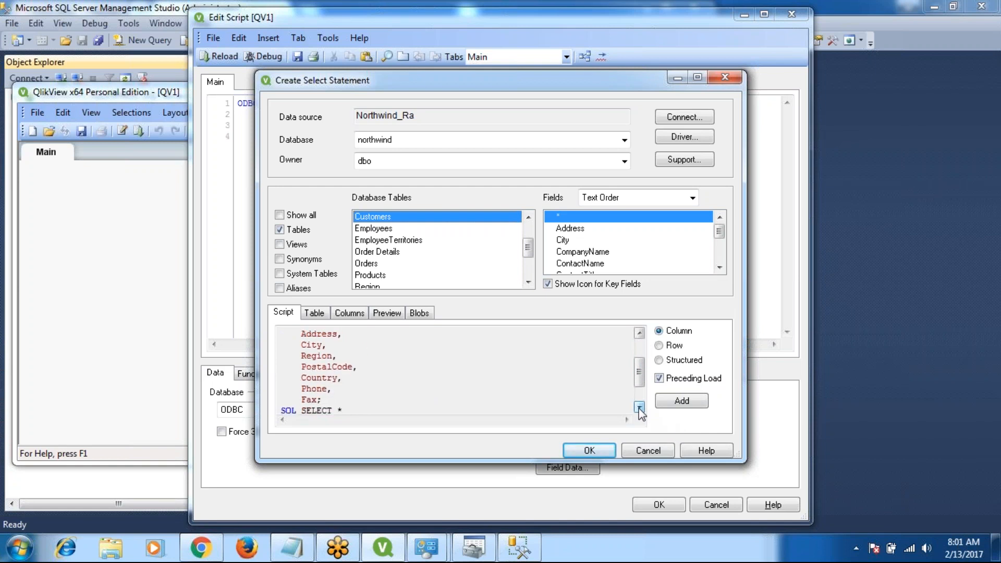
left_click(640, 407)
left_click(640, 407)
left_click(639, 407)
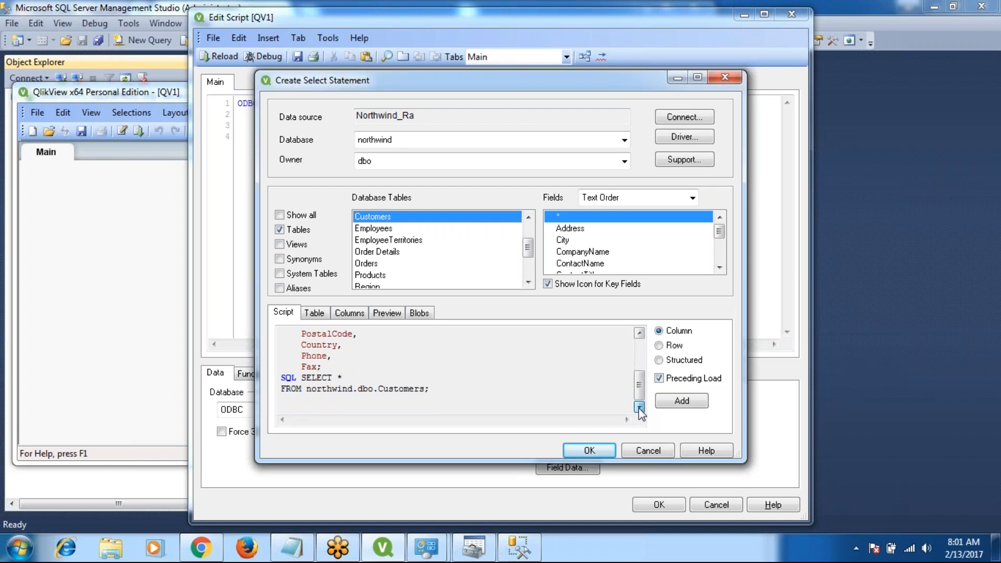
left_click(660, 381)
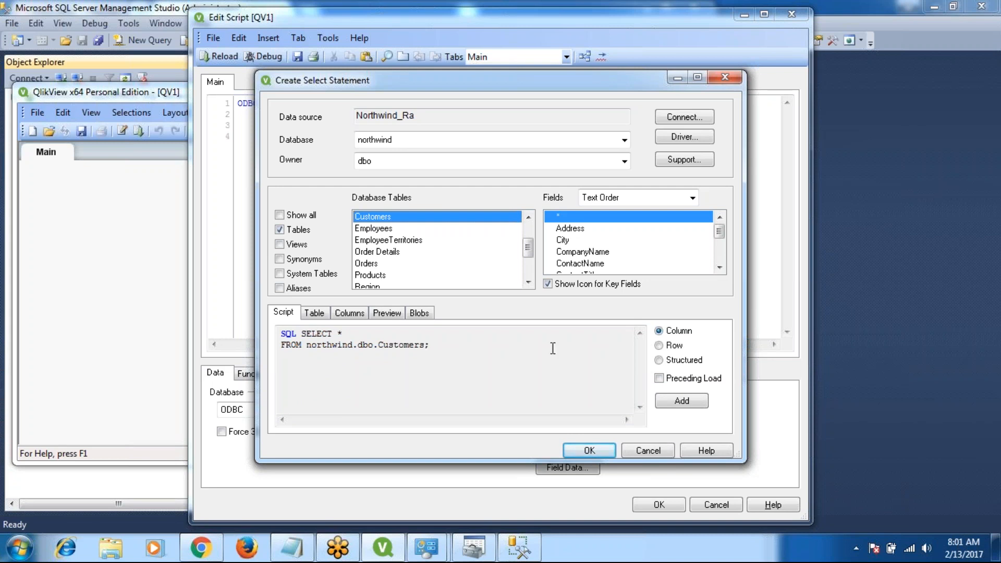
left_click(660, 380)
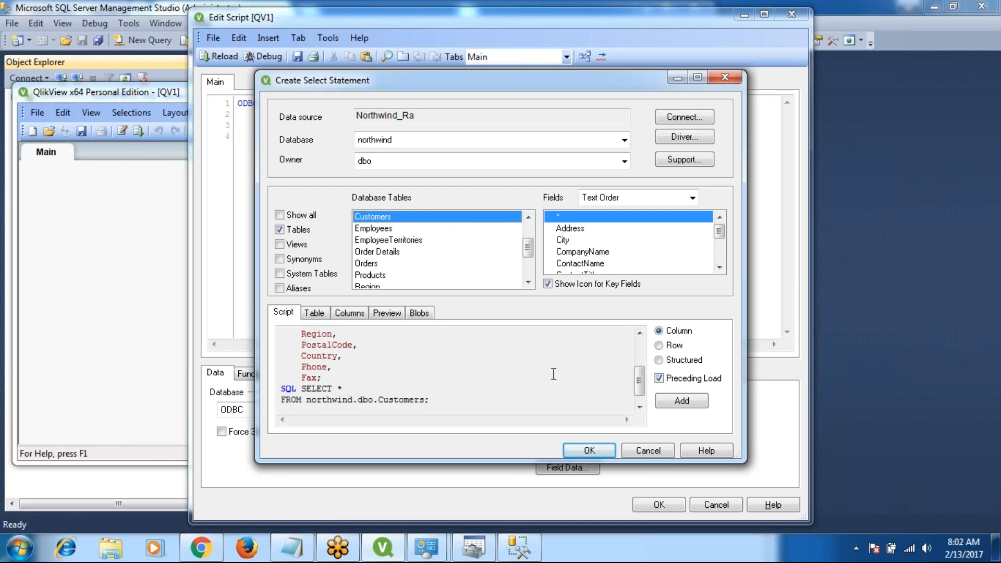
Add preceding-load select statements for the Customers, Employees, Order Details, Orders and Products tables and insert them into the script
left_click(683, 407)
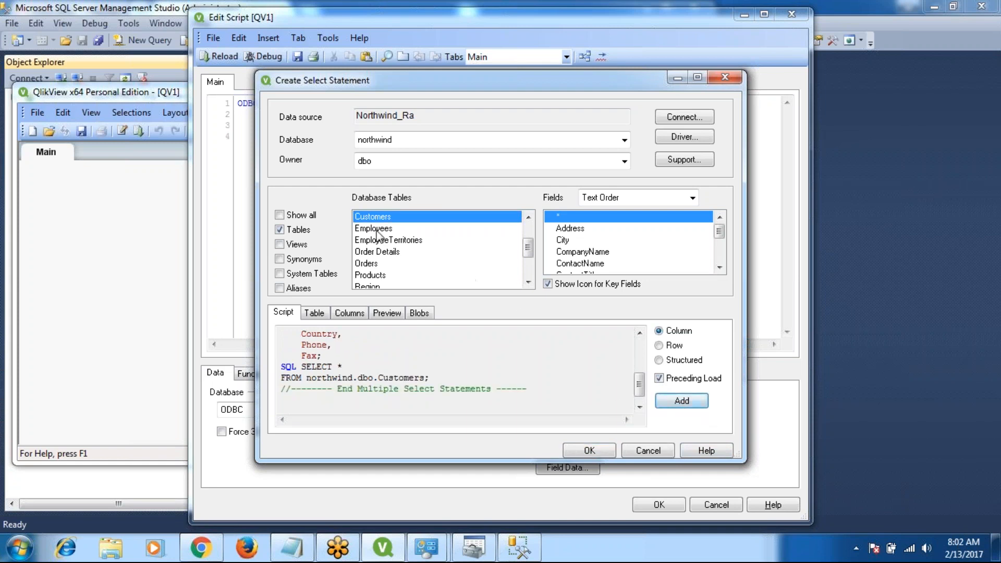
left_click(378, 233)
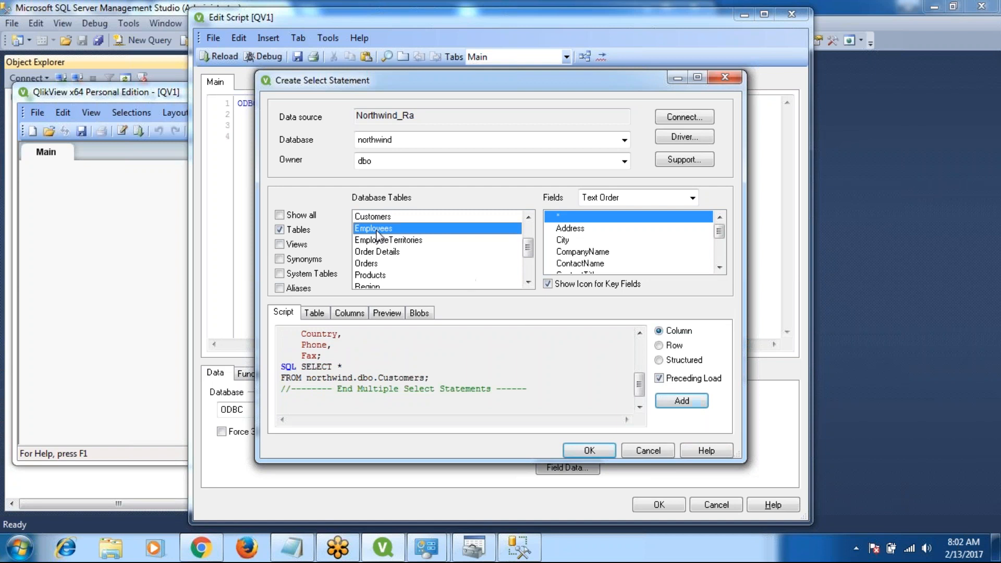
left_click(676, 393)
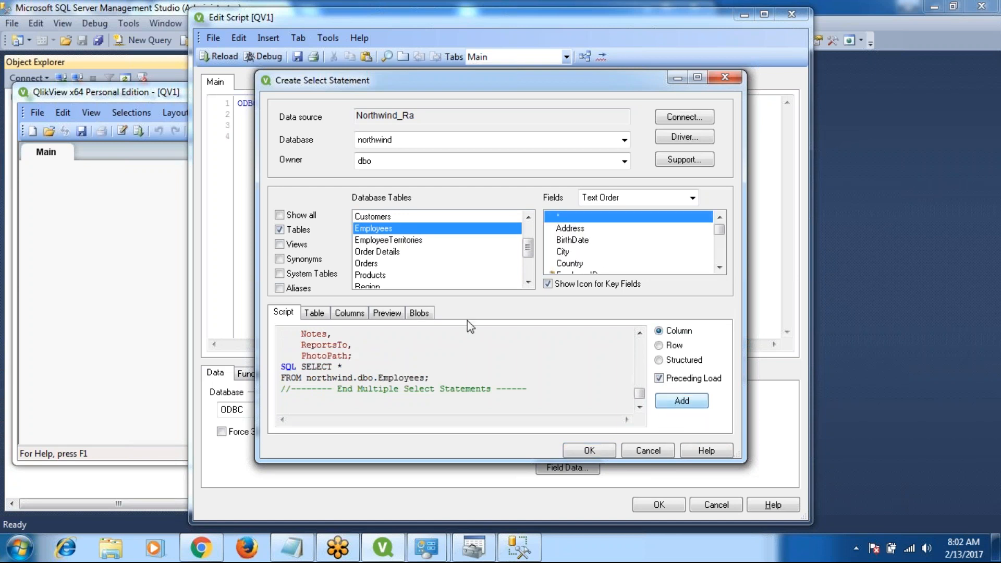
left_click(381, 253)
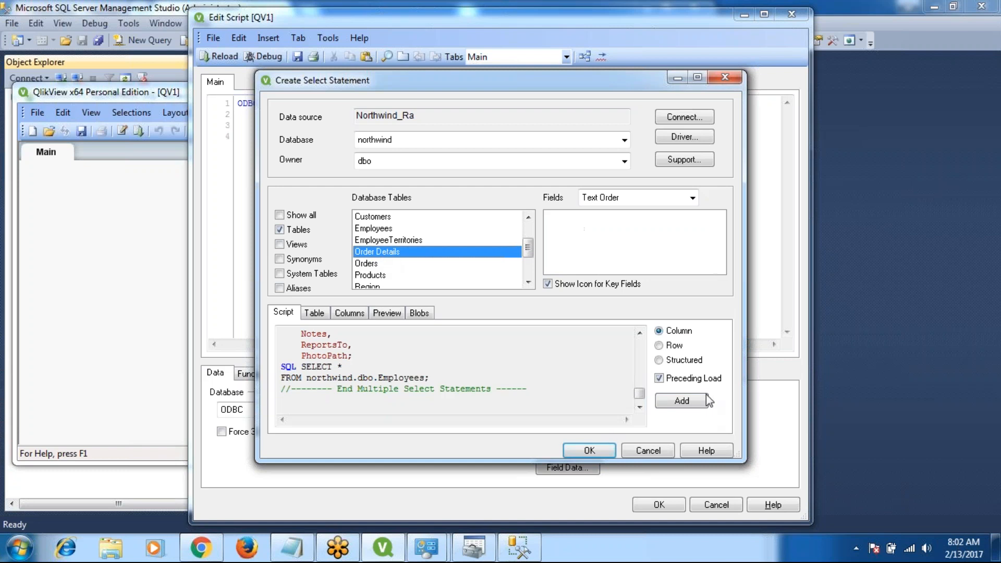
left_click(690, 400)
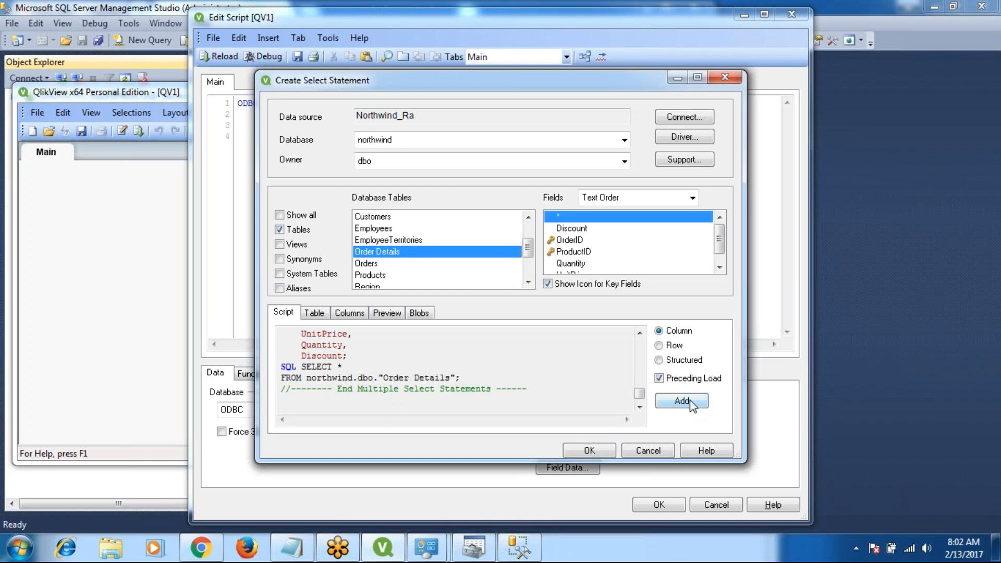
left_click(371, 264)
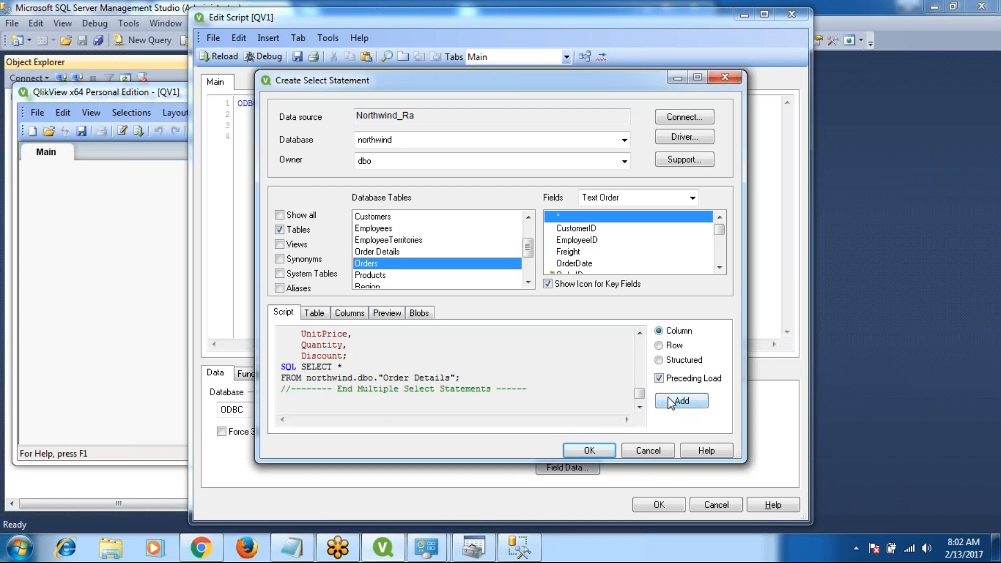
left_click(683, 402)
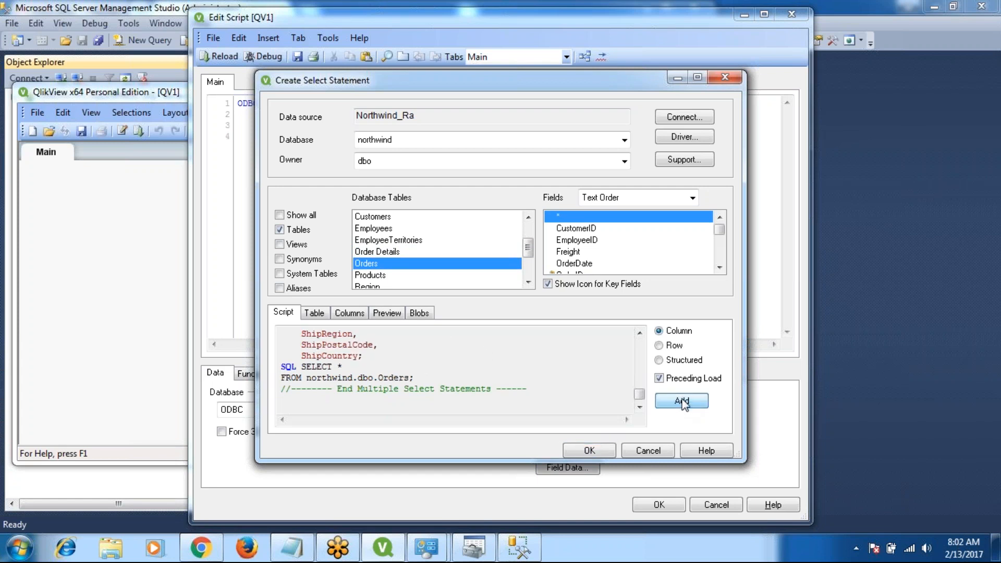
left_click(372, 276)
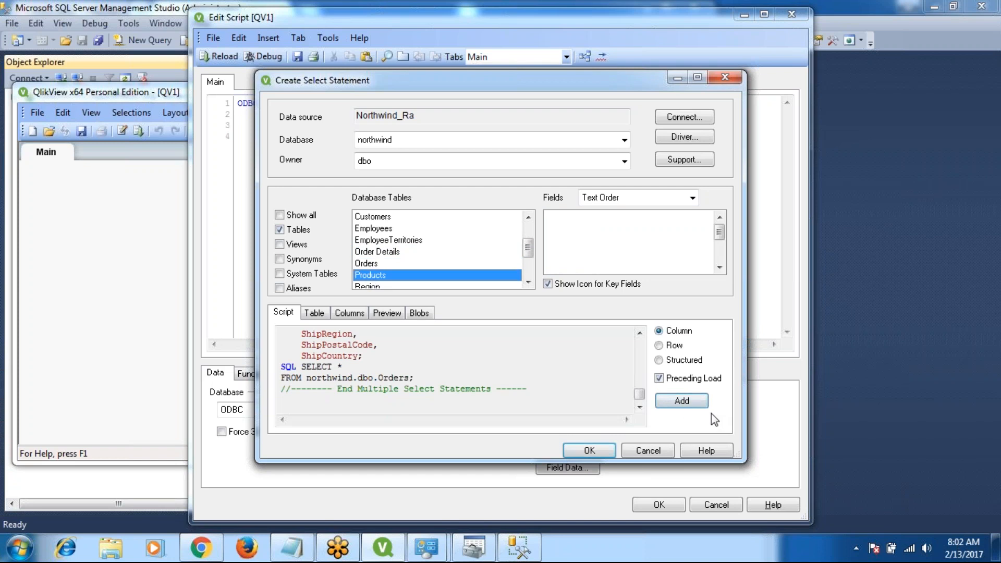
left_click(686, 402)
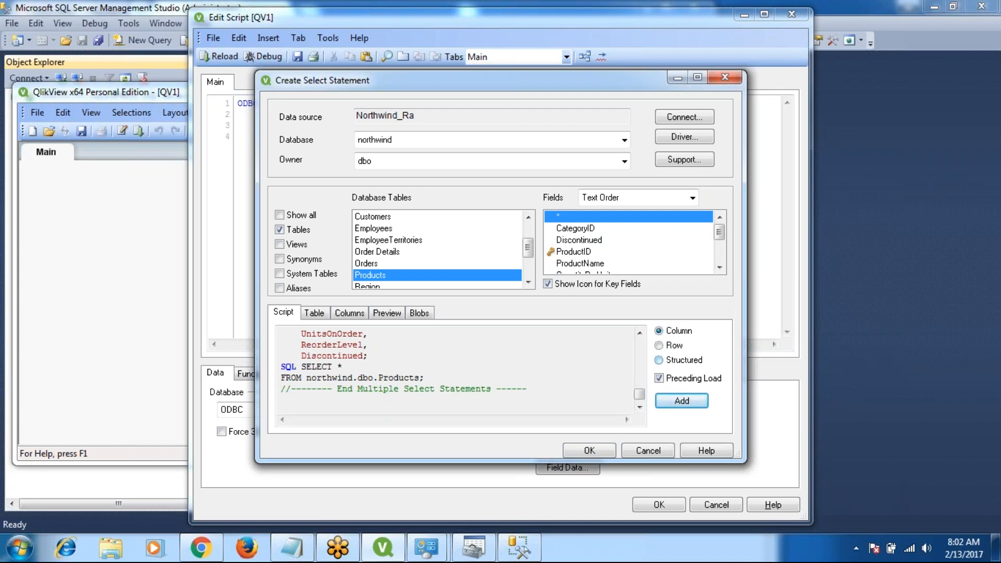
left_click(593, 452)
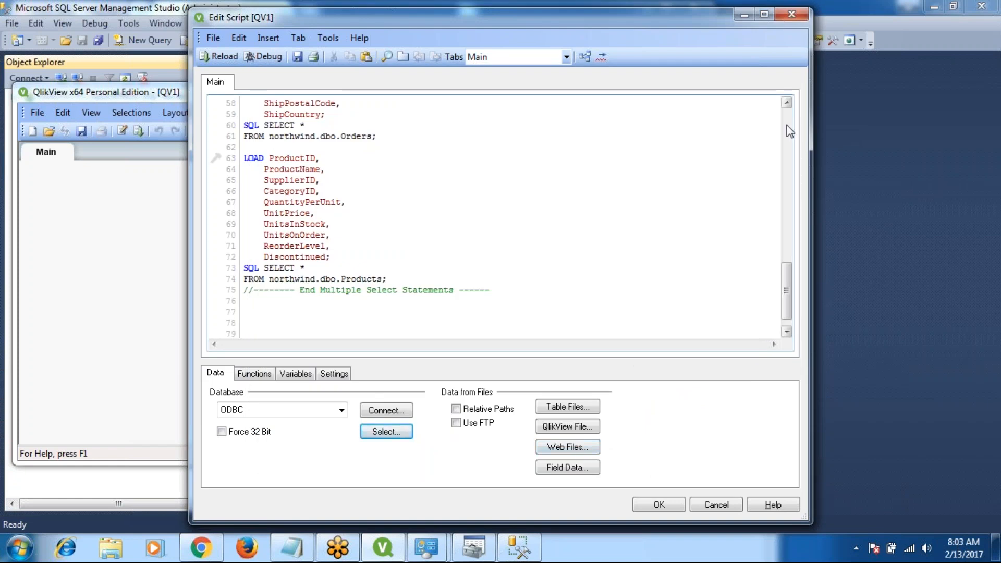
Go back to the beginning of the generated script and maximize the script editor
scroll(789, 130, "up", 15)
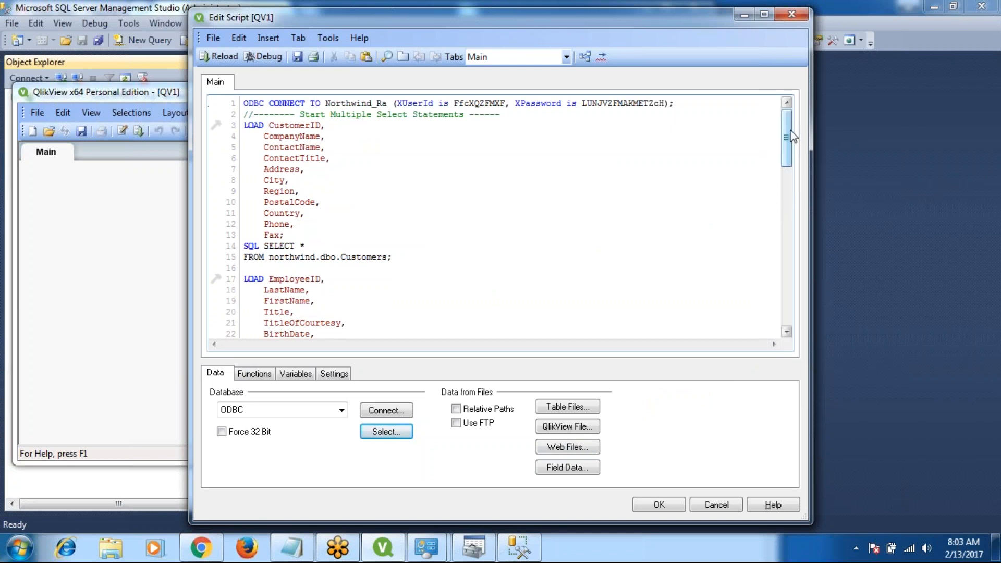
mouse_move(793, 137)
left_mouse_down()
mouse_move(806, 315)
mouse_move(784, 168)
mouse_move(806, 130)
left_mouse_up()
left_click(764, 14)
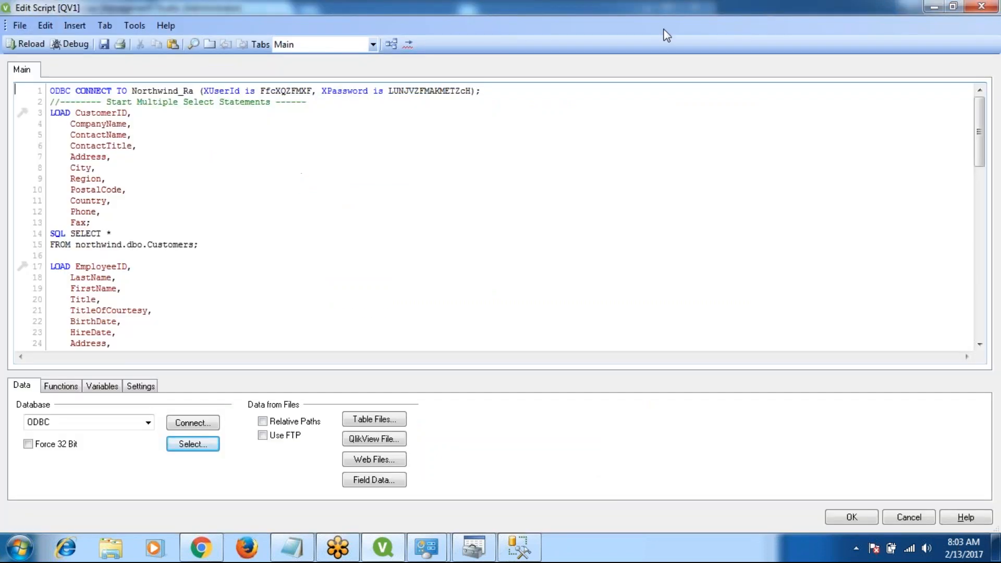
Start saving the document and create and open a folder named Qlikview Ex inside the desktop's Class folder
left_click(105, 44)
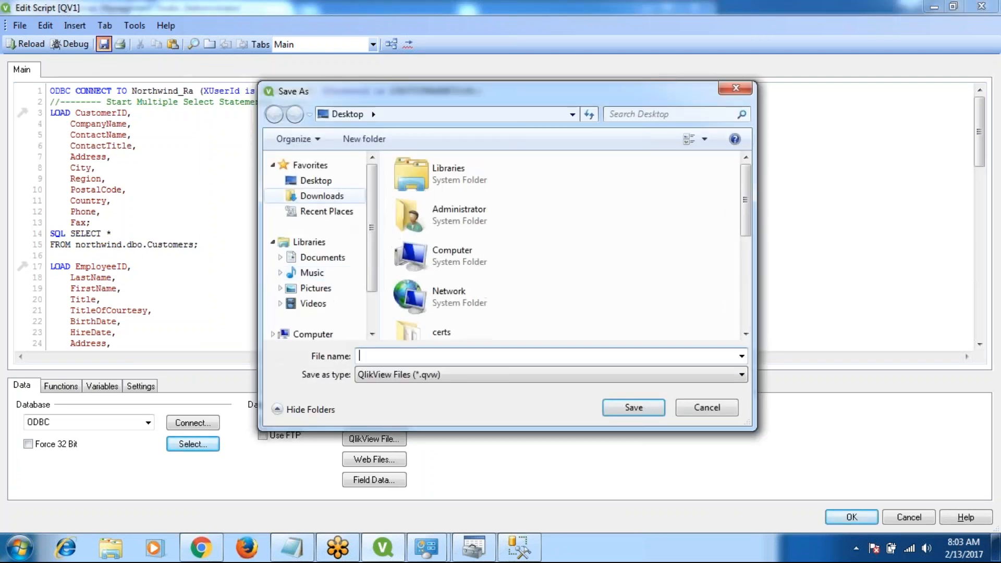
left_click(321, 187)
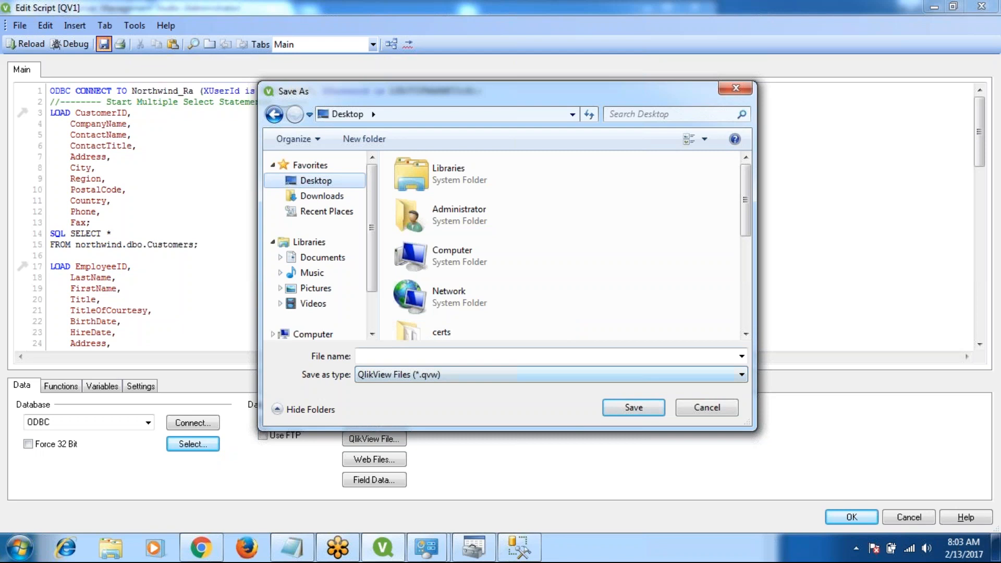
left_click(477, 284)
key("Down")
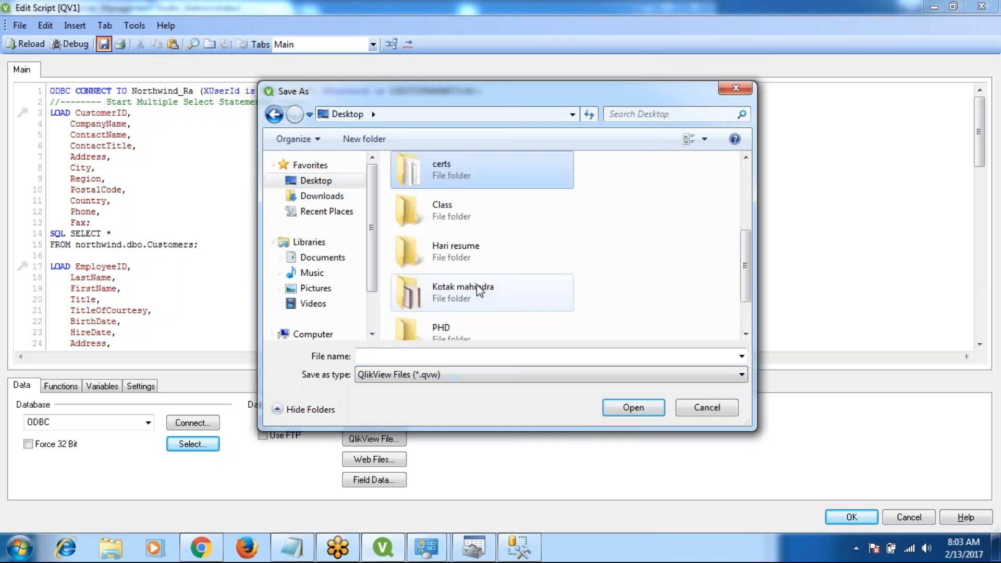
double_click(445, 210)
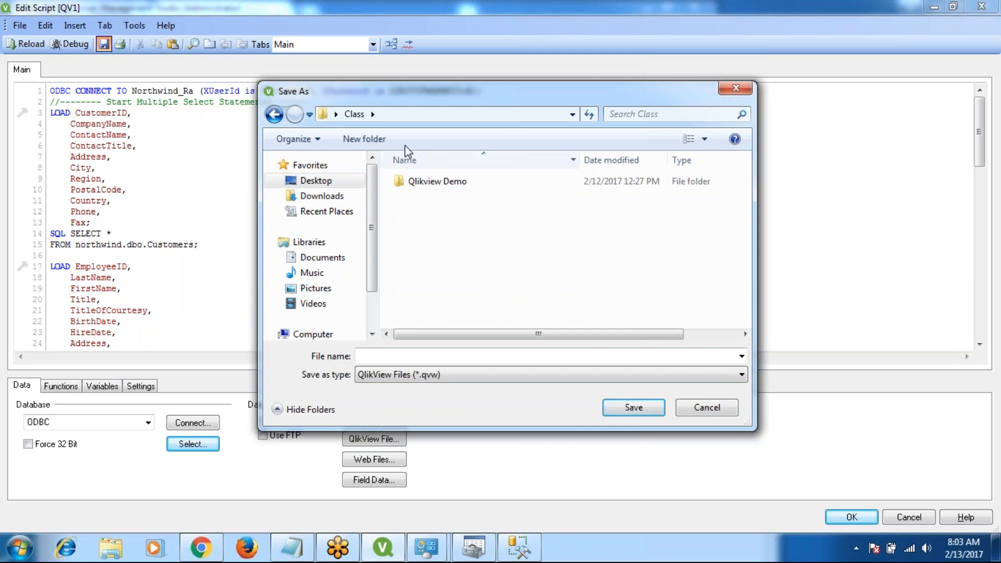
left_click(352, 138)
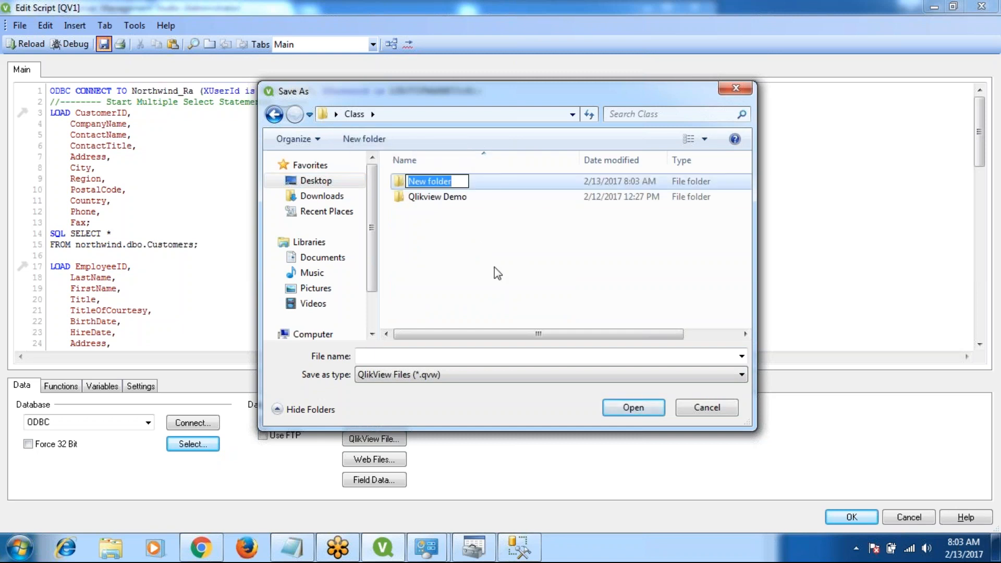
type("Qlikvi")
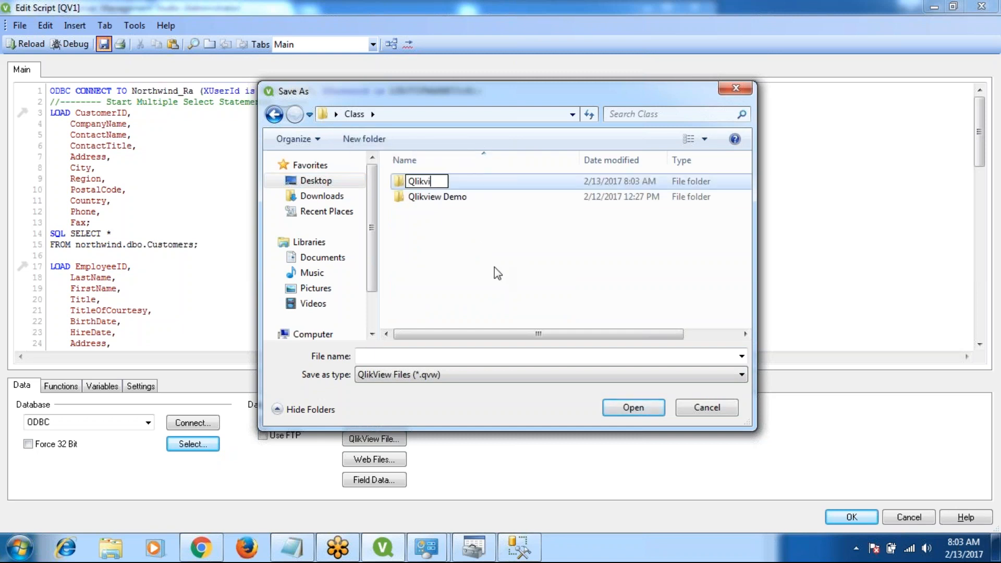
type("ew Ex")
key("Return")
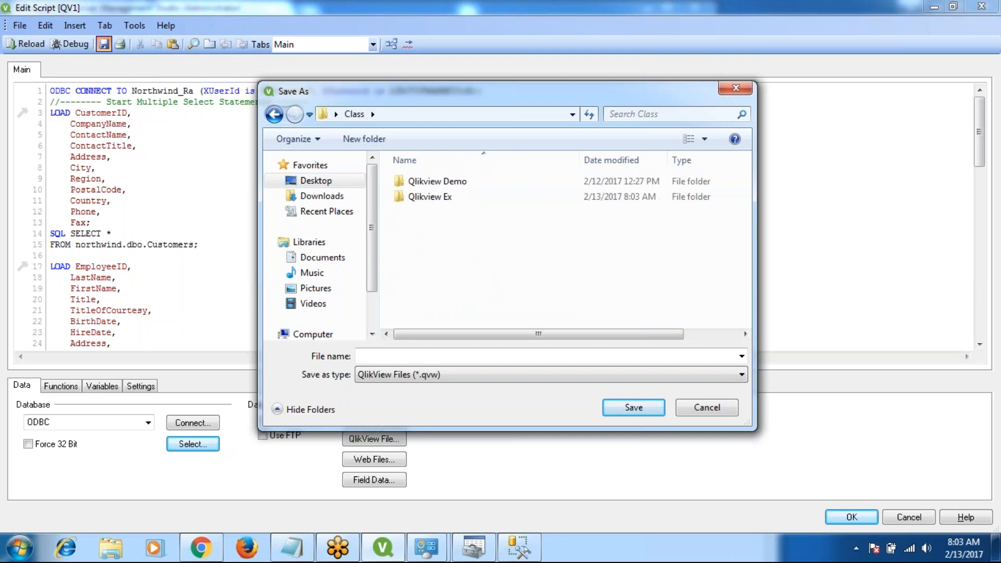
key("Return")
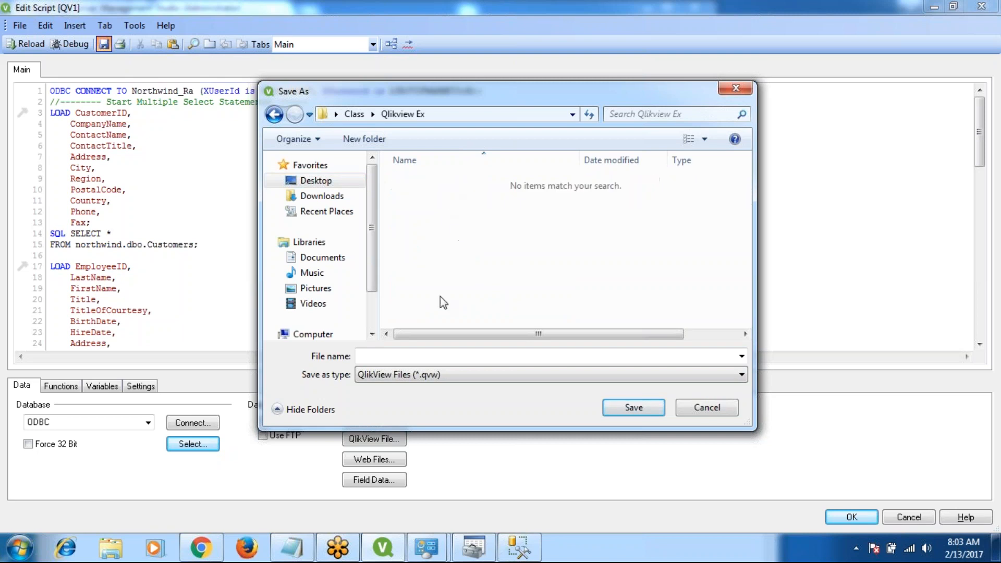
Save the document in the Qlikview Ex folder as Qlikview _Ra
left_click(402, 356)
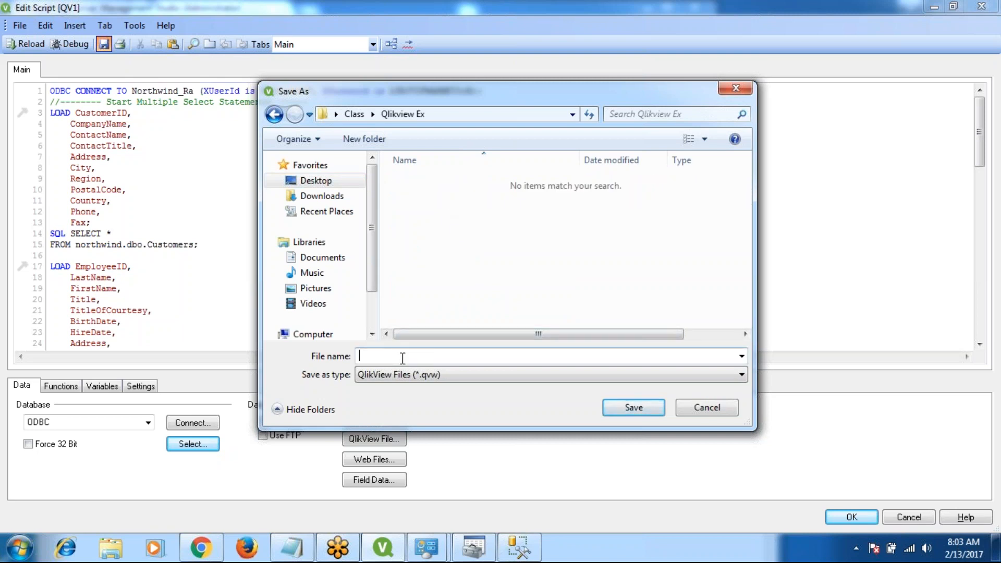
type("Qlikview _Ra")
left_click(621, 412)
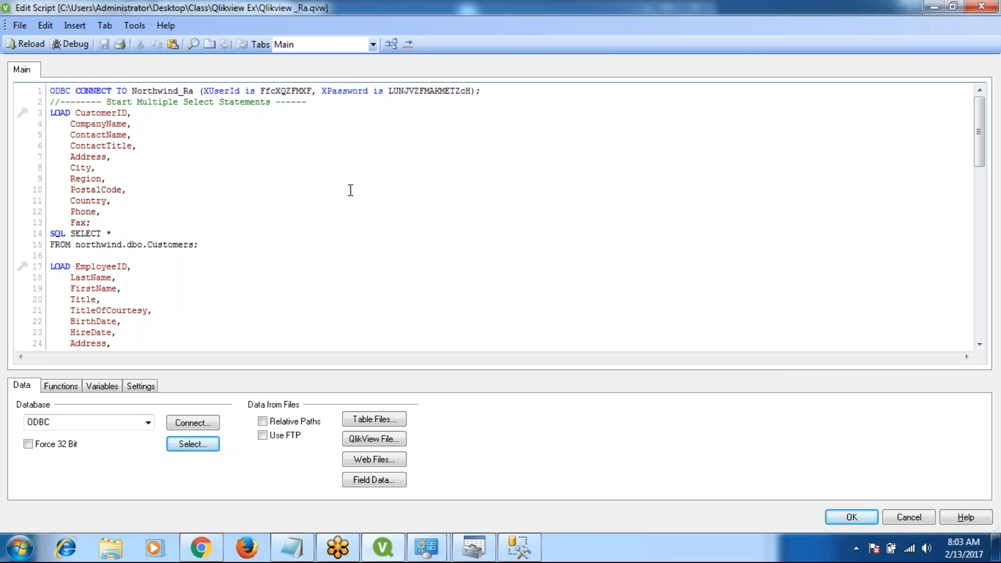
Check the saved document in the desktop's Class > Qlikview Ex folder, and minimize the folder window
key("super+d")
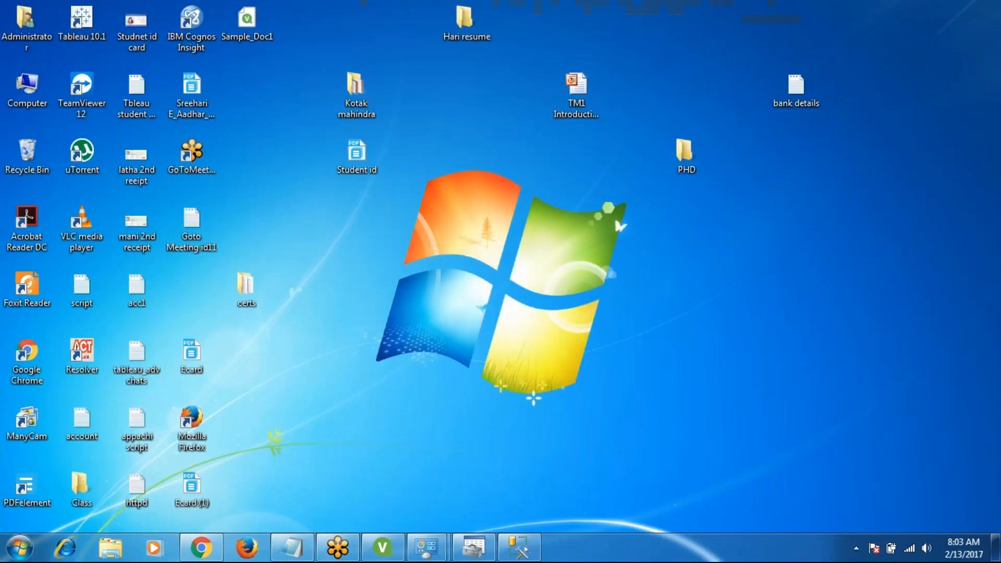
double_click(83, 477)
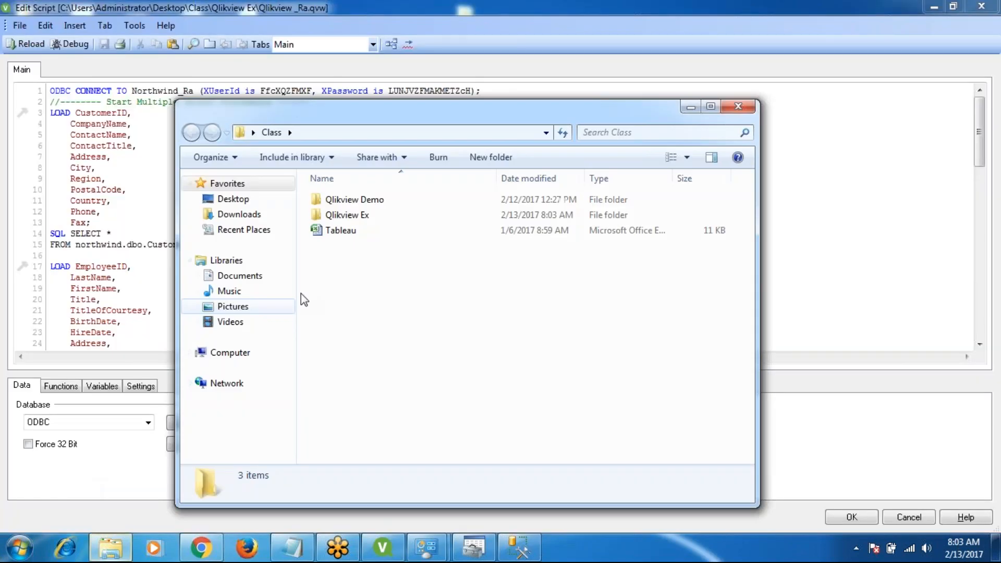
double_click(356, 216)
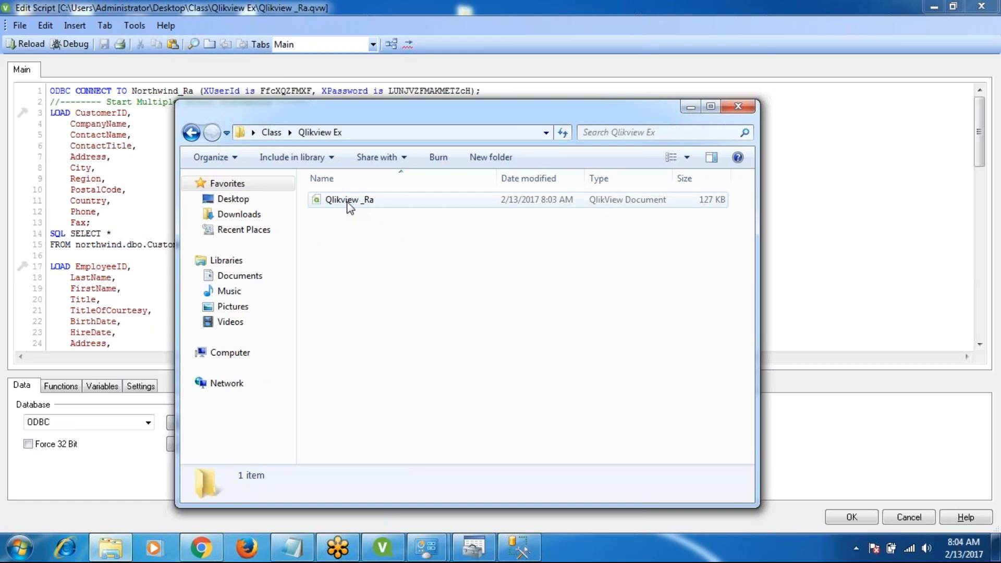
left_click(690, 108)
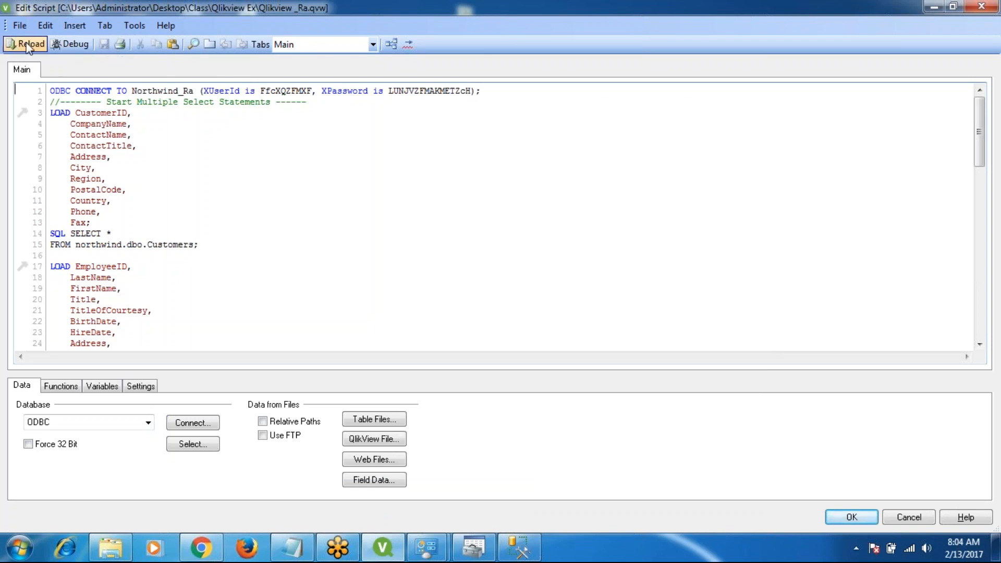
Reload the script, accept the sheet properties without adding any fields, and maximize the document window
left_click(44, 47)
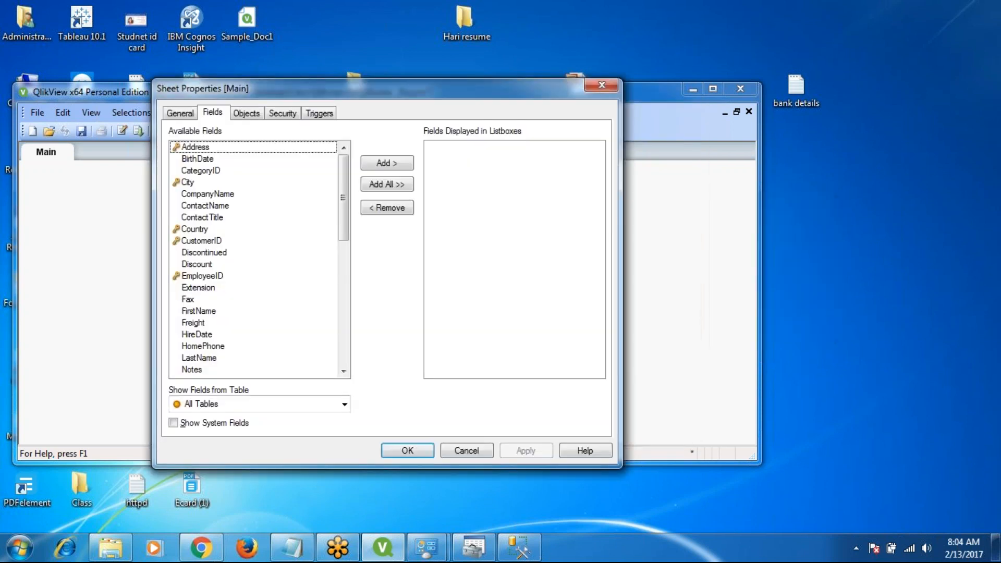
left_click(407, 450)
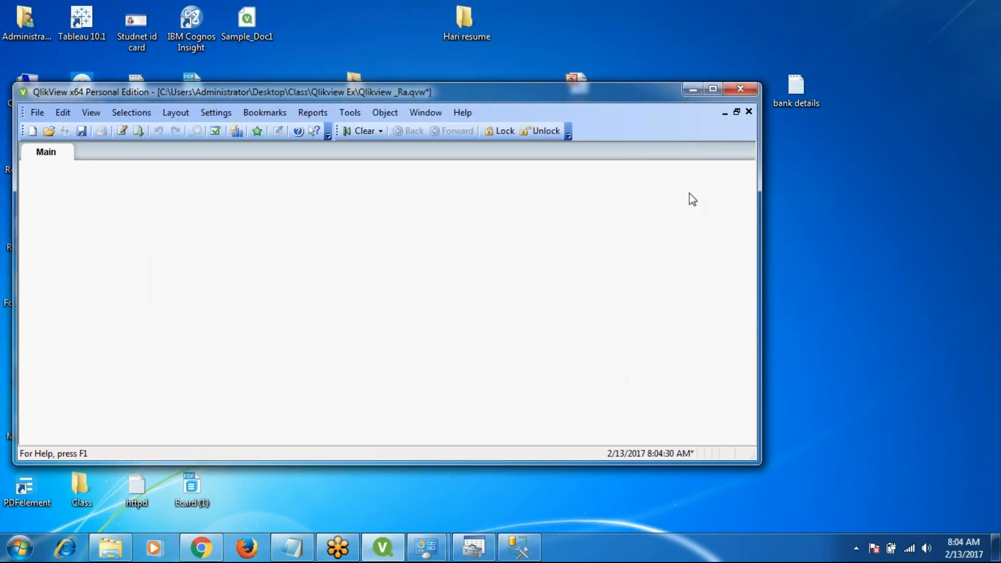
left_click(712, 89)
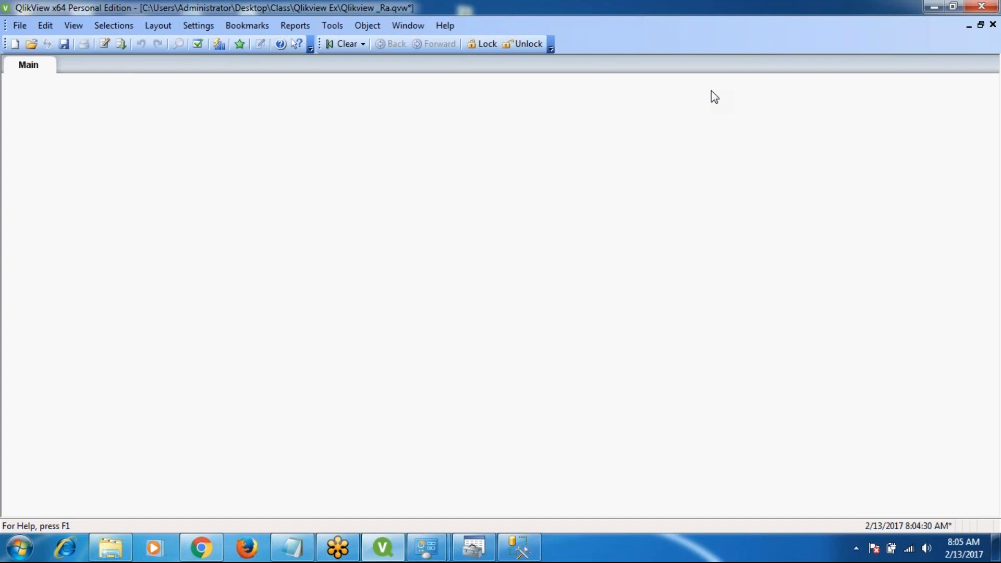
Examine the links and synthetic keys between the loaded tables in the Table Viewer, and close it
key("ctrl+t")
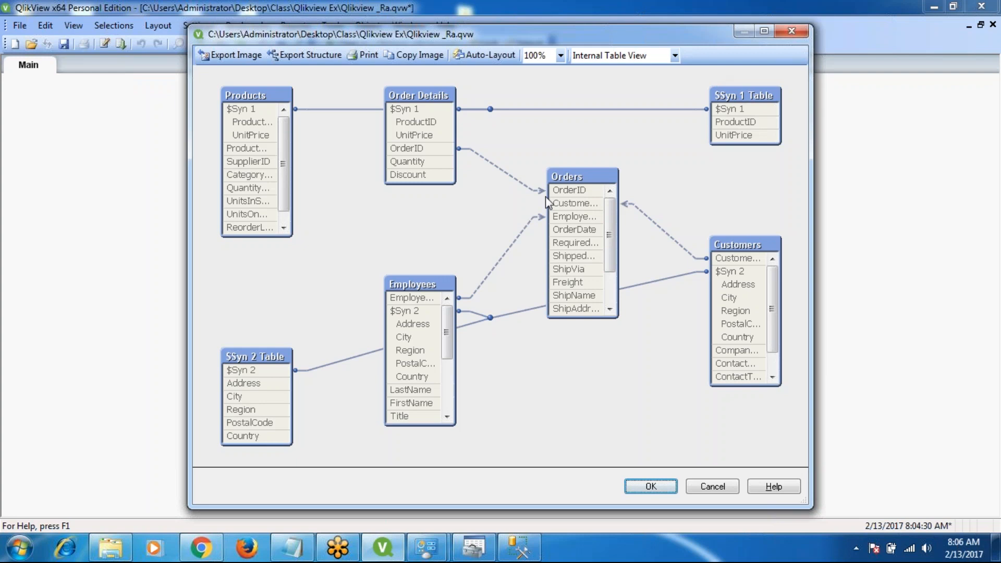
mouse_move(254, 367)
mouse_move(557, 262)
left_click(793, 31)
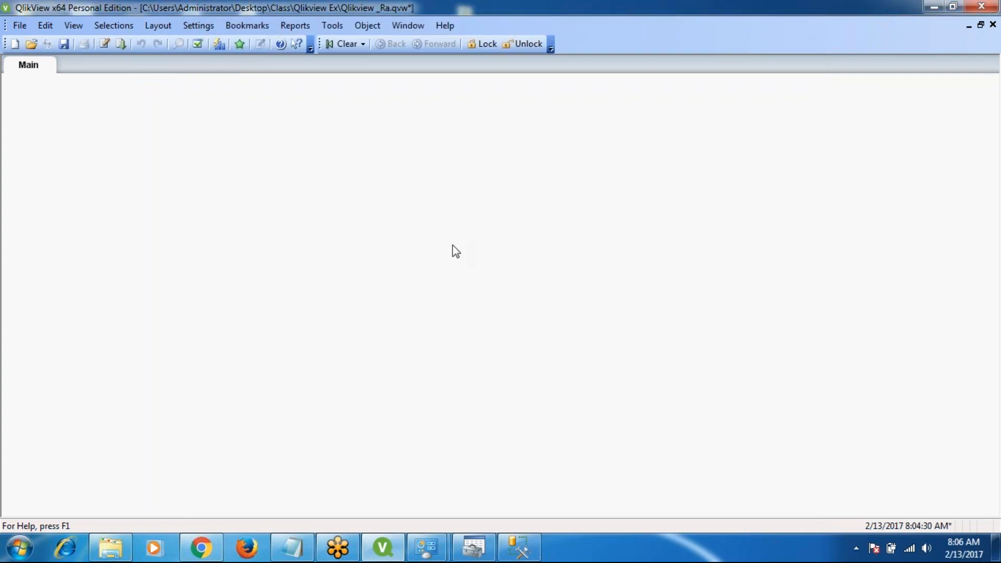
In the load script, label the Customers load Customer_Information: and alias its City field as CustomerCity
key("ctrl+e")
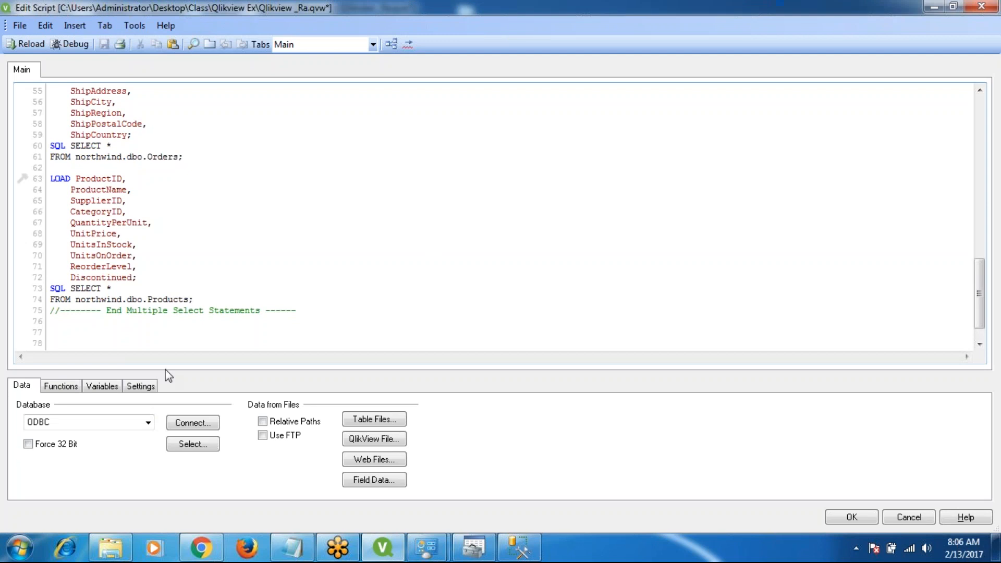
key("Up")
key("Up")
key("Up")
key("Up")
key("Up")
key("Up")
key("Up")
key("Up")
key("Up")
key("Up")
key("Up")
key("Up")
key("Up")
key("Up")
key("Up")
key("Up")
key("Up")
key("Up")
key("Up")
key("Up")
key("Up")
key("Up")
key("Up")
key("Up")
key("Up")
key("Up")
key("Up")
key("Up")
key("Up")
key("Up")
key("Up")
key("Up")
key("Up")
key("Up")
key("Up")
key("Up")
key("Up")
key("Up")
key("Up")
key("Up")
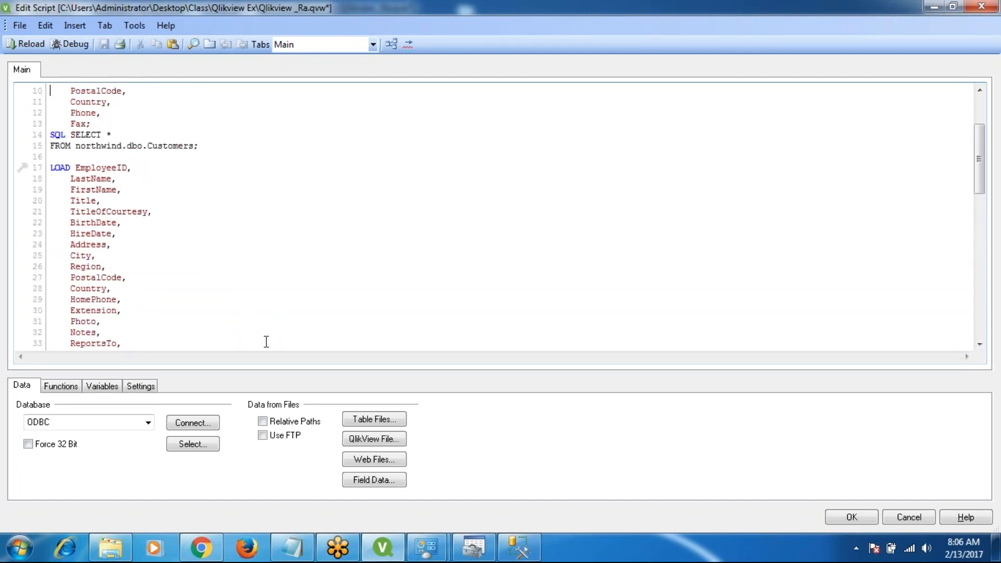
key("Up")
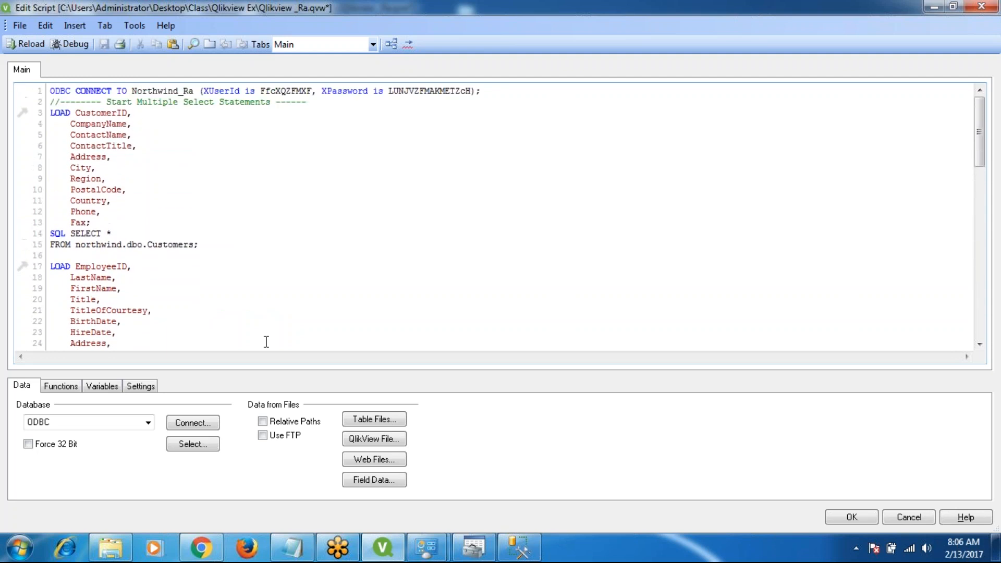
left_click(50, 113)
key("Return")
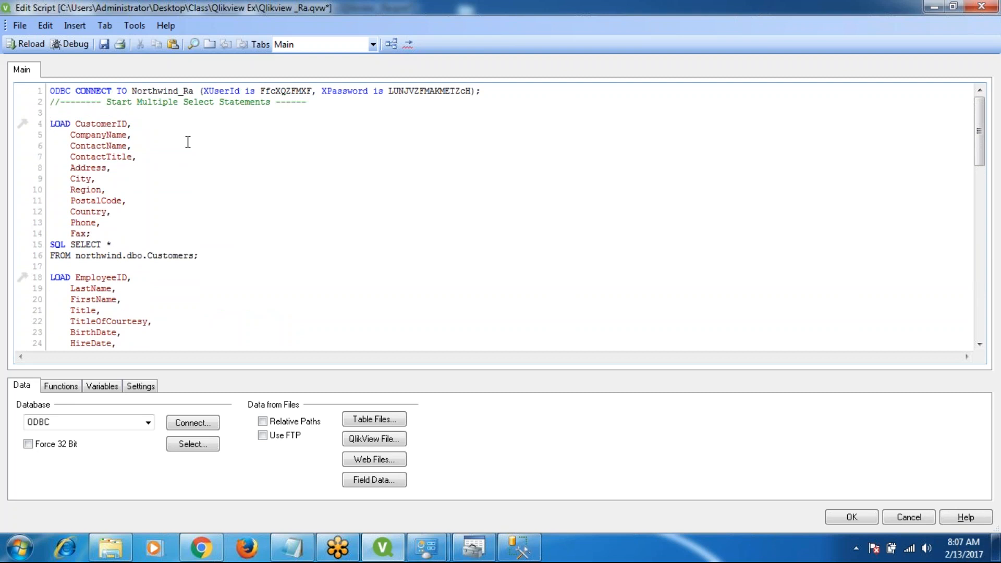
type("Customer")
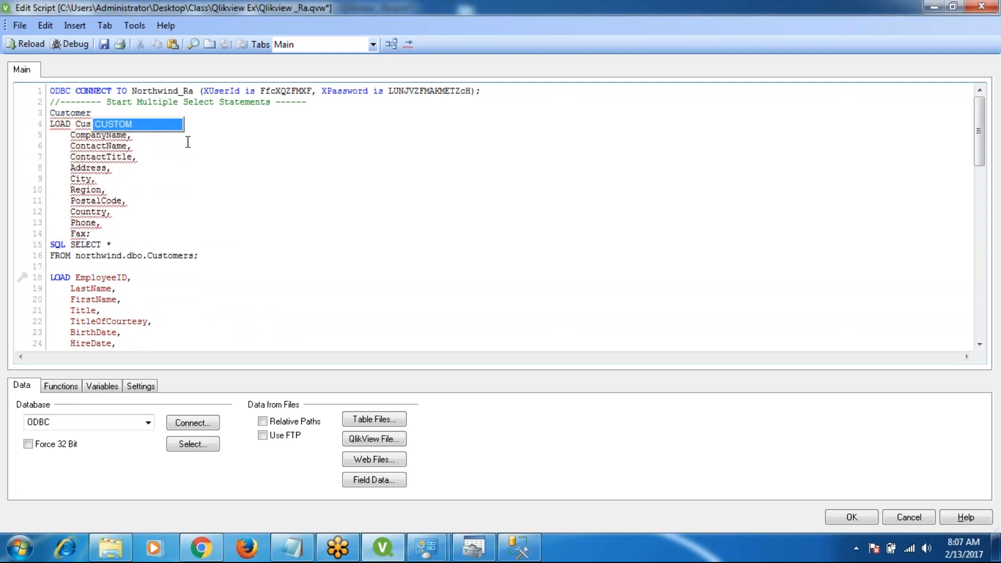
type("_Infor")
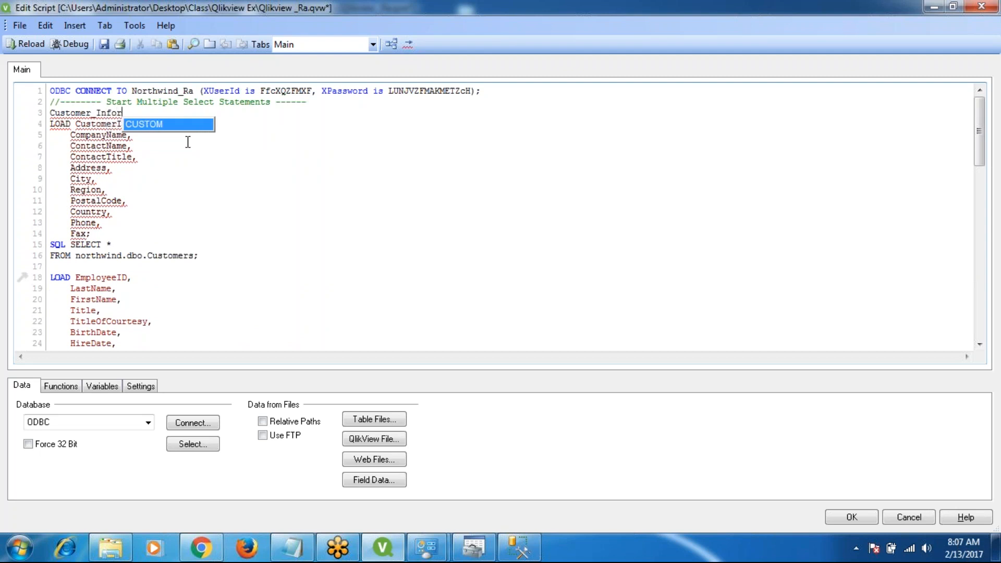
type("mation")
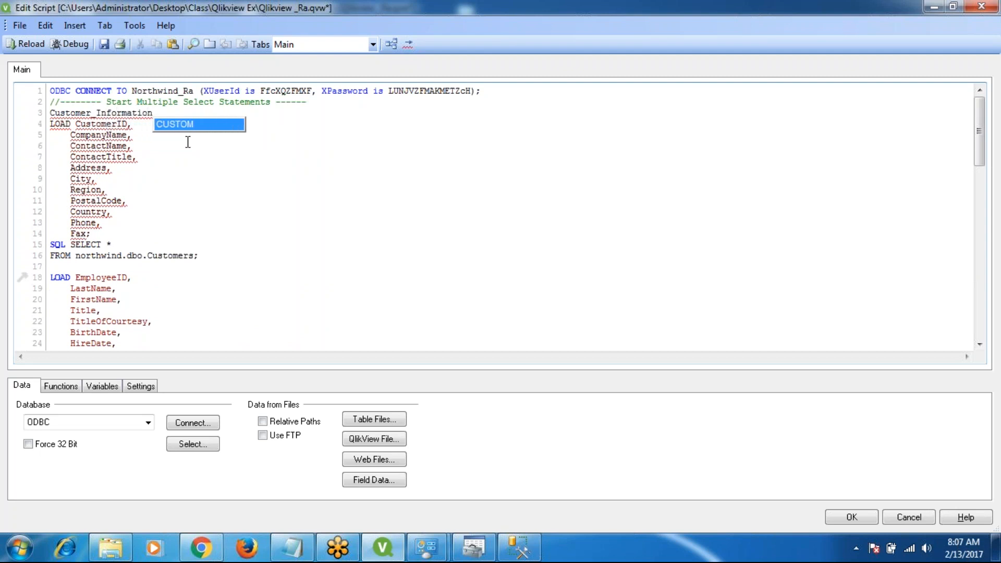
type(":")
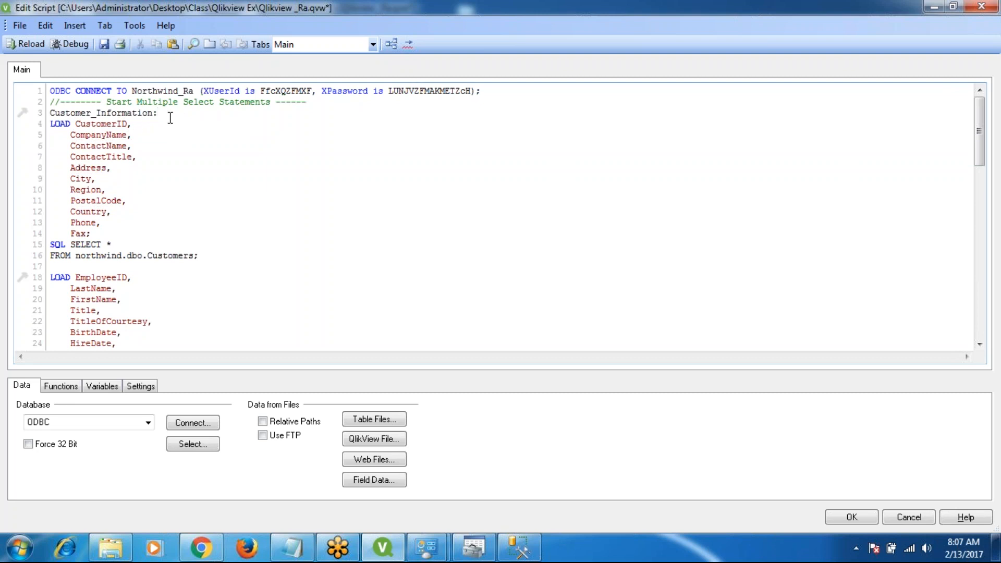
key("BackSpace")
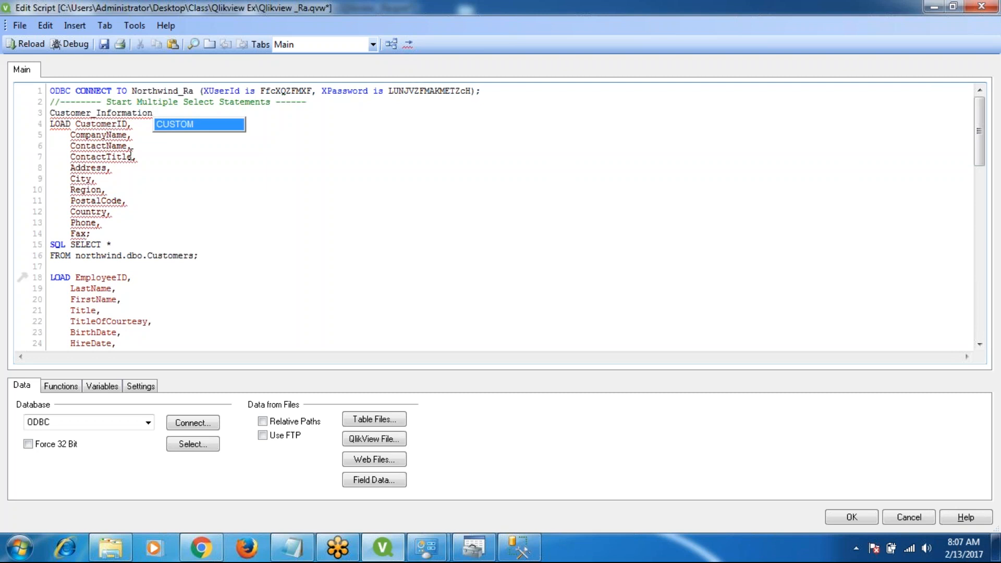
type(":")
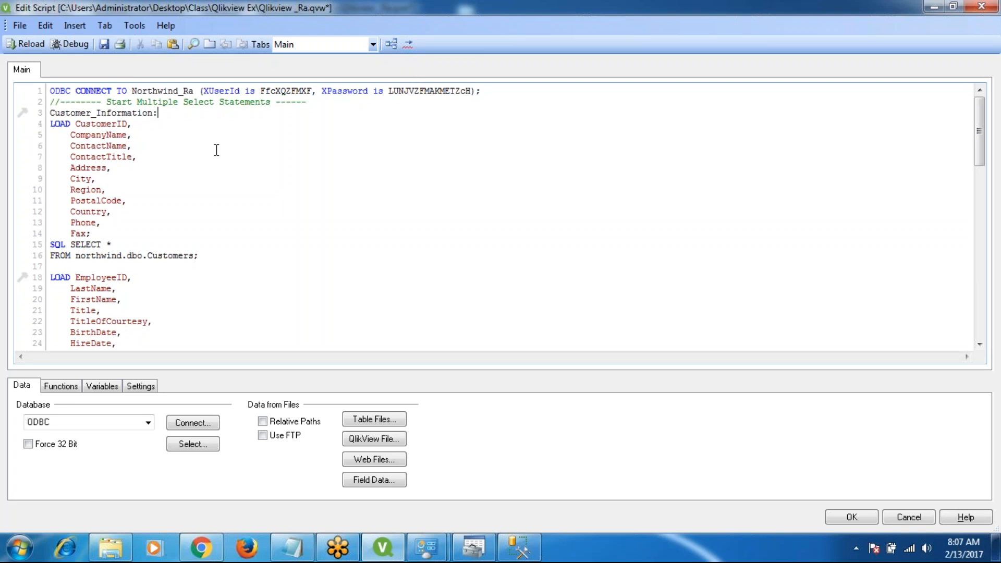
left_click(92, 179)
type("as CustomerCity")
Label the Employees load statement Emp_Information: on the blank line above it
left_click(63, 263)
type("Em")
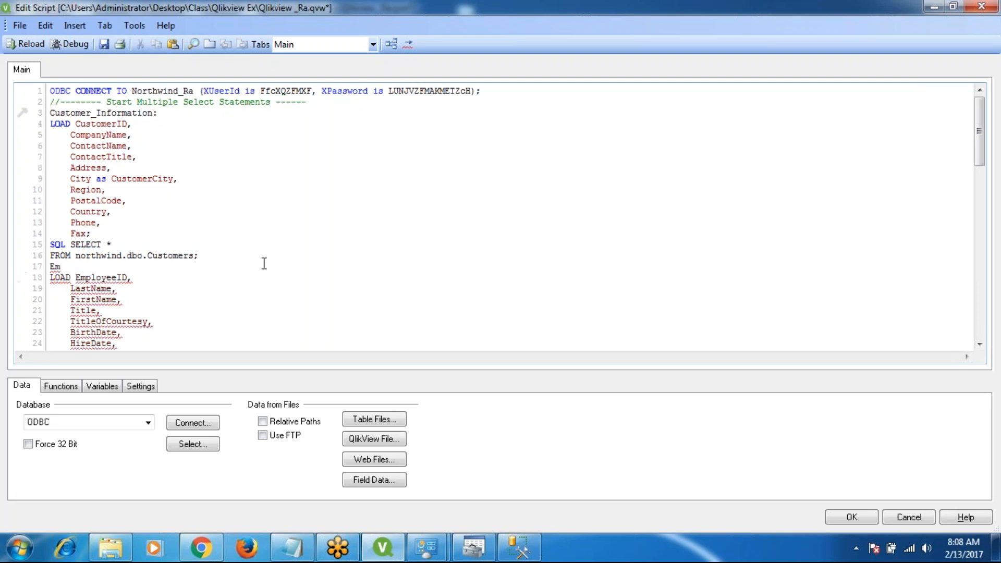
type("p_Infomr")
key("BackSpace")
key("BackSpace")
type("rmation")
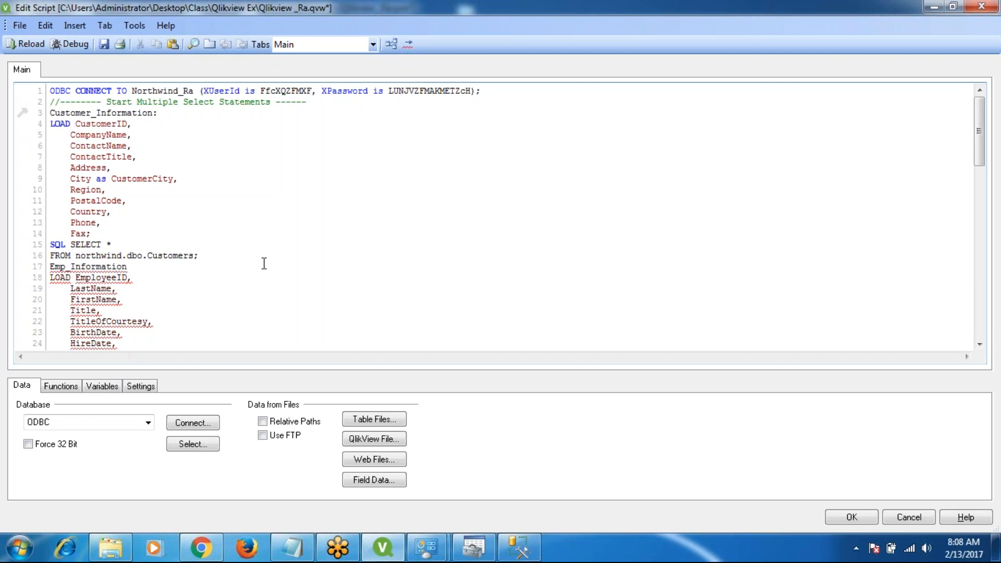
type(";")
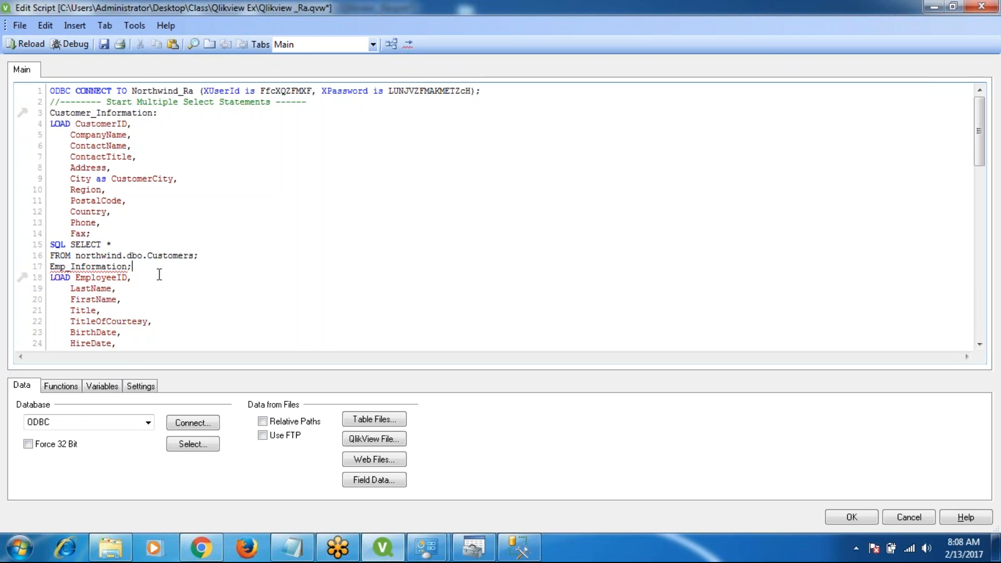
key("BackSpace")
key("BackSpace")
key("BackSpace")
key("BackSpace")
key("BackSpace")
key("BackSpace")
key("BackSpace")
key("BackSpace")
key("BackSpace")
key("BackSpace")
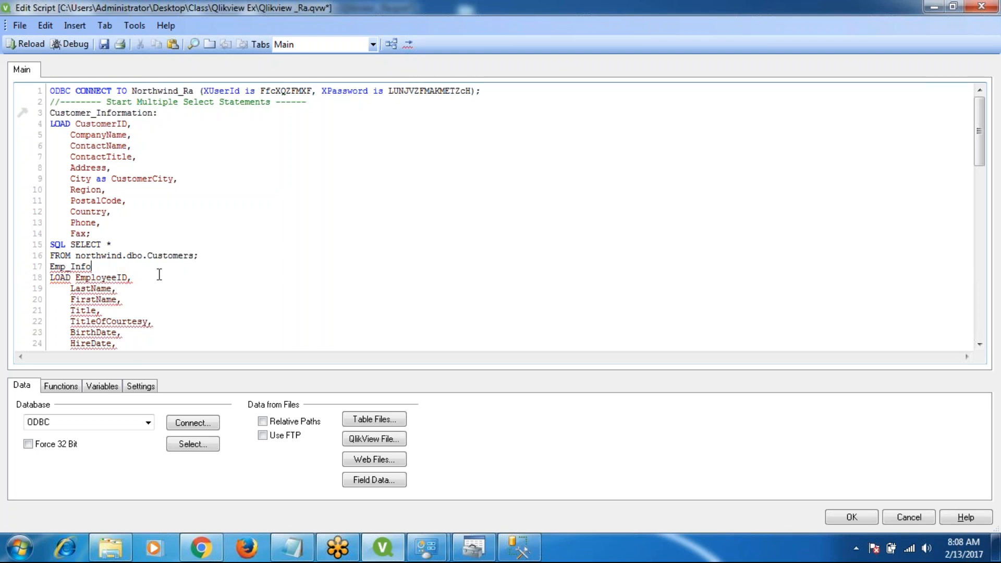
key("BackSpace")
key("BackSpace")
key("BackSpace")
key("BackSpace")
key("BackSpace")
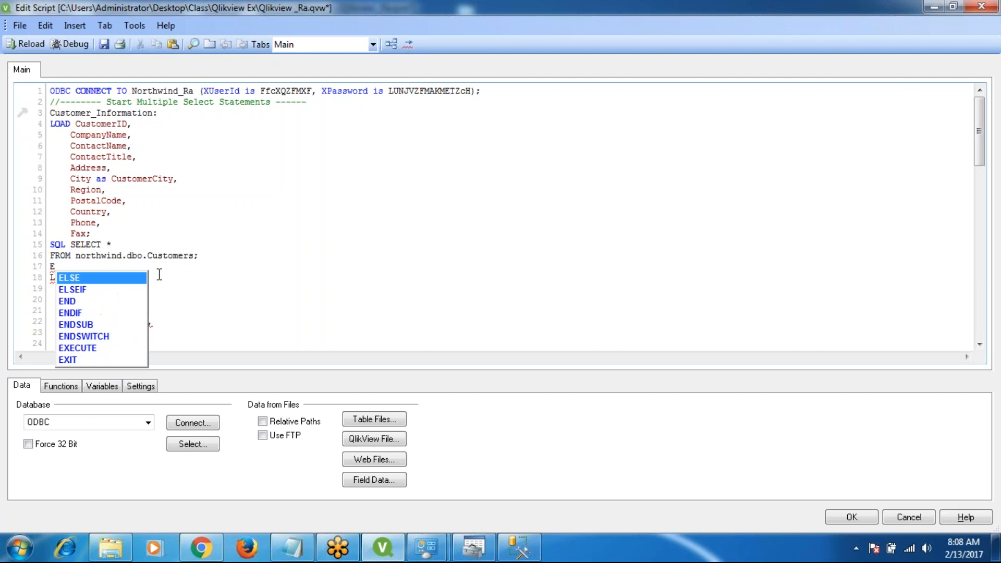
type("mp")
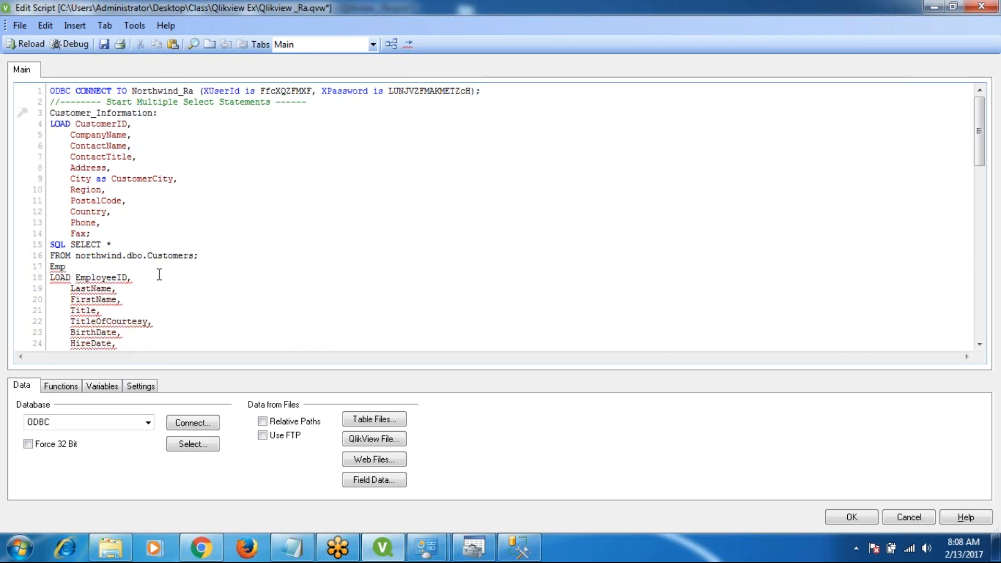
type("_Information:")
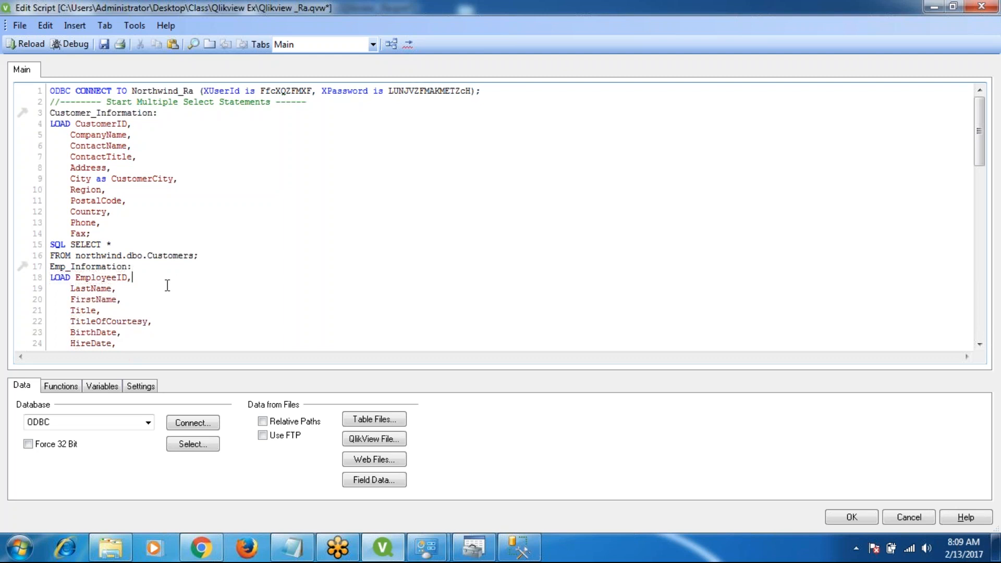
Label the Order Details load statement OrderDetails: on the blank line above it
key("Down")
key("Down")
key("Down")
key("Down")
key("Down")
key("Down")
key("Down")
key("Down")
key("Down")
key("Down")
key("Down")
key("Down")
key("Down")
key("Down")
key("Down")
key("Down")
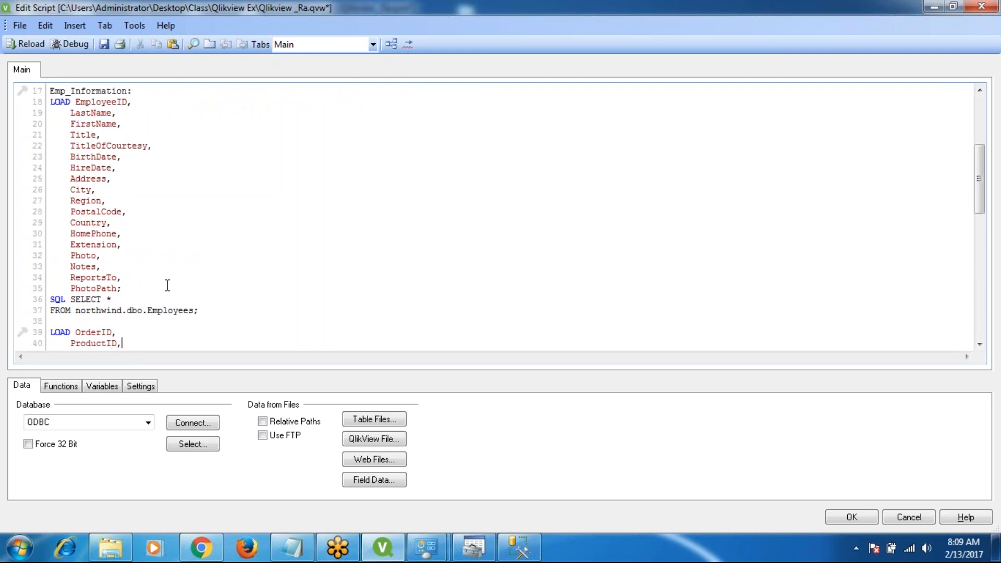
left_click(66, 321)
left_click(980, 345)
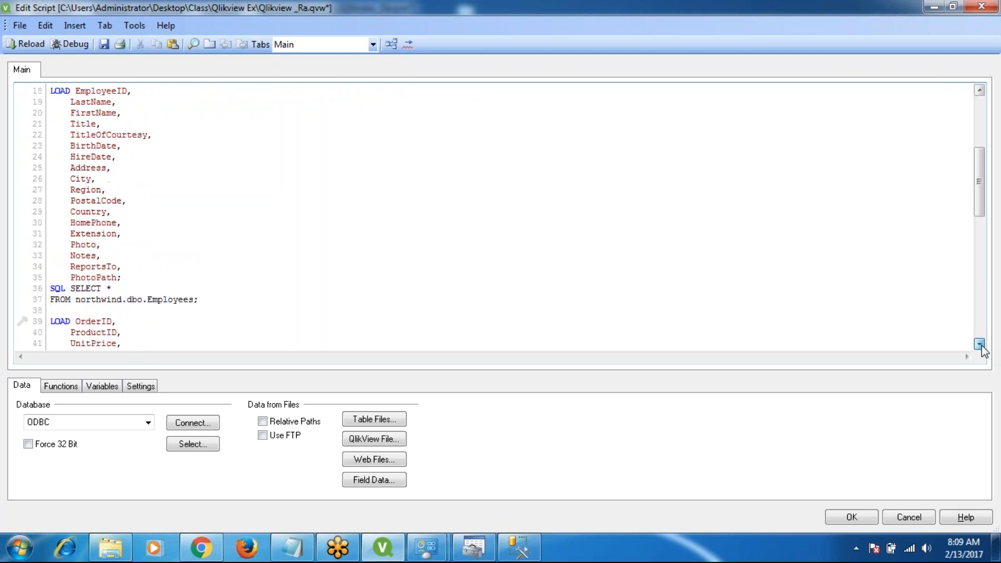
left_click(980, 344)
left_click(980, 344)
left_click(980, 344)
left_click(980, 344)
scroll(980, 344, "down", 2)
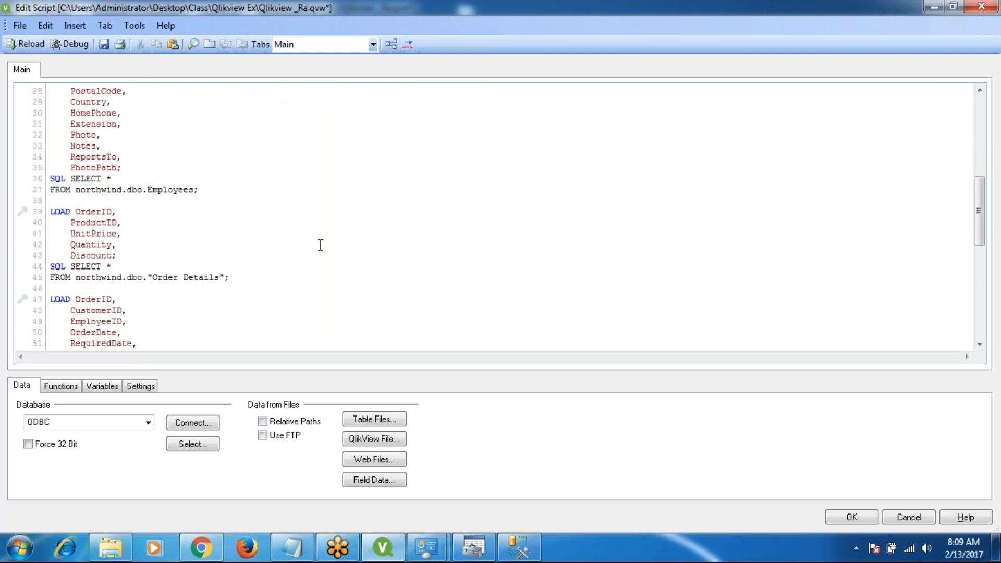
type("Order")
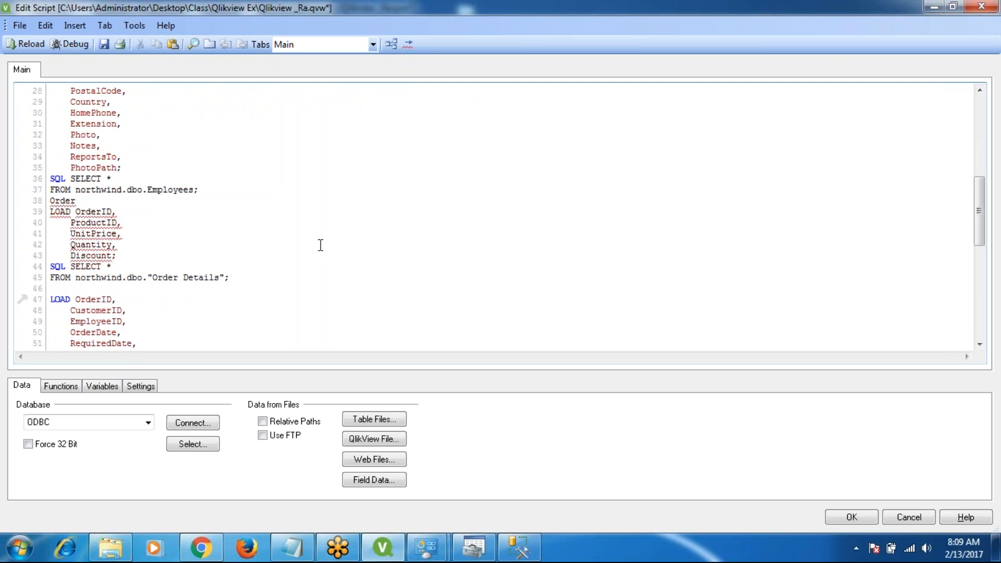
type("Details:")
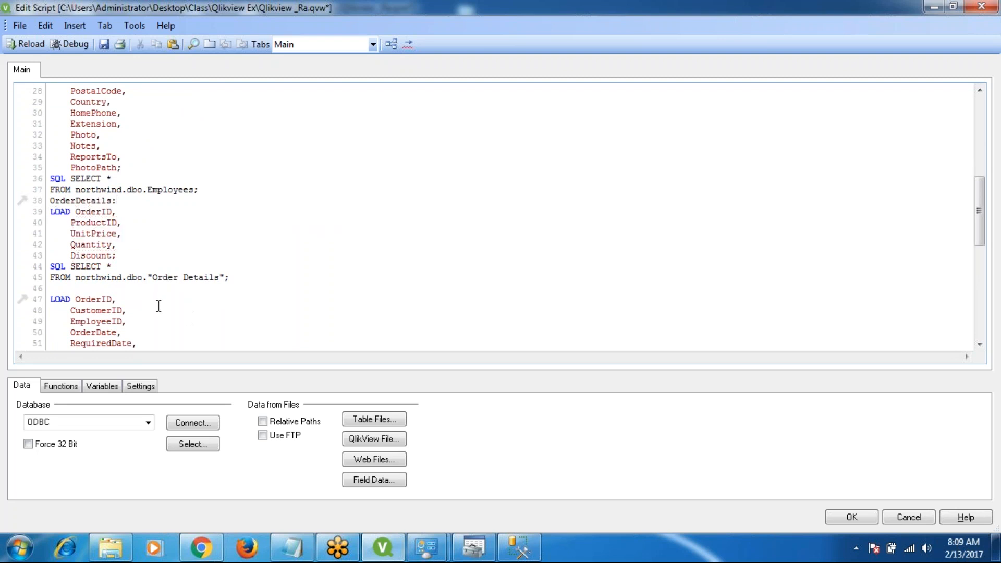
Label the Orders load statement Order_Information: on the blank line above it
left_click(73, 285)
key("Down")
scroll(73, 285, "down", 1)
scroll(73, 286, "down", 3)
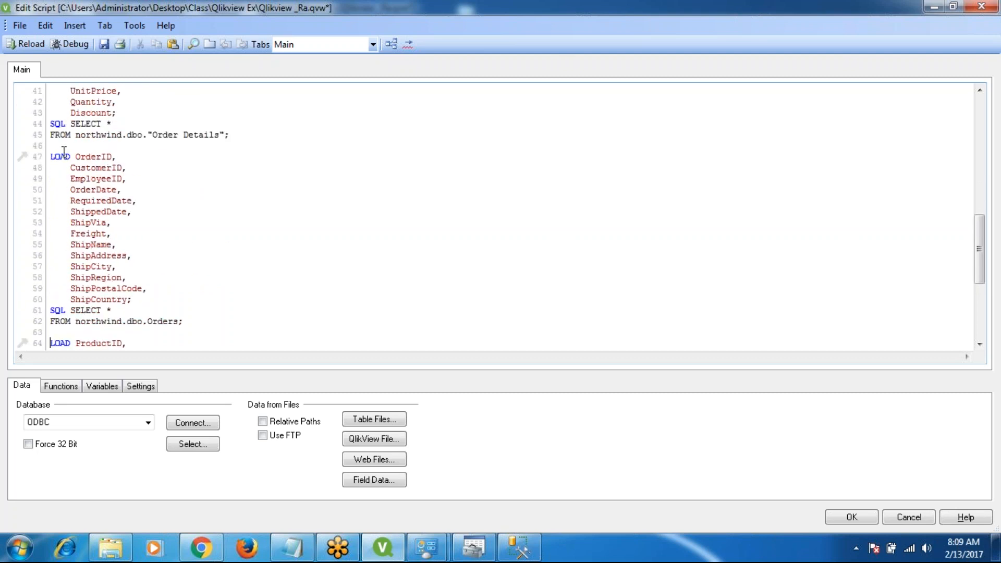
left_click(61, 147)
type("O")
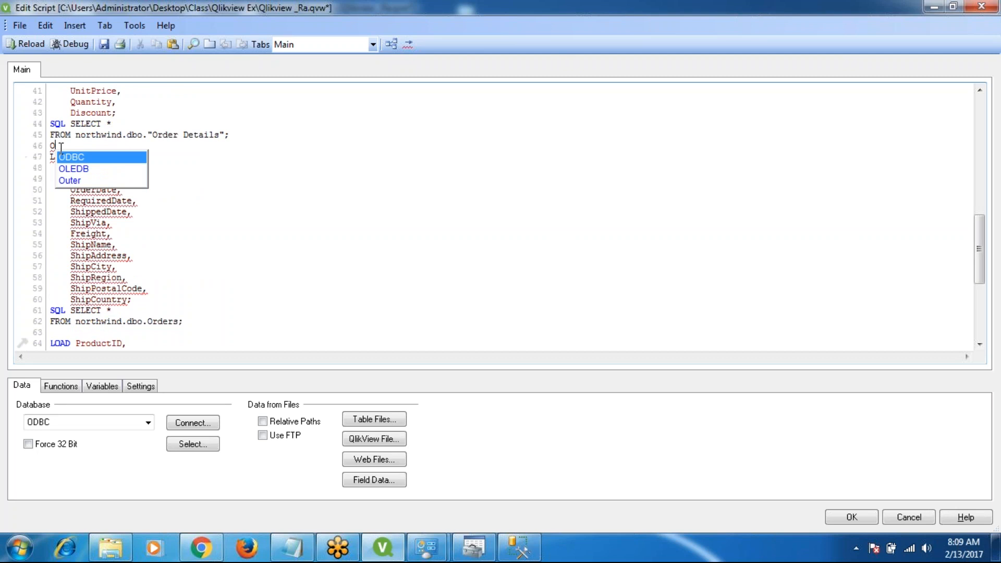
type("rder_")
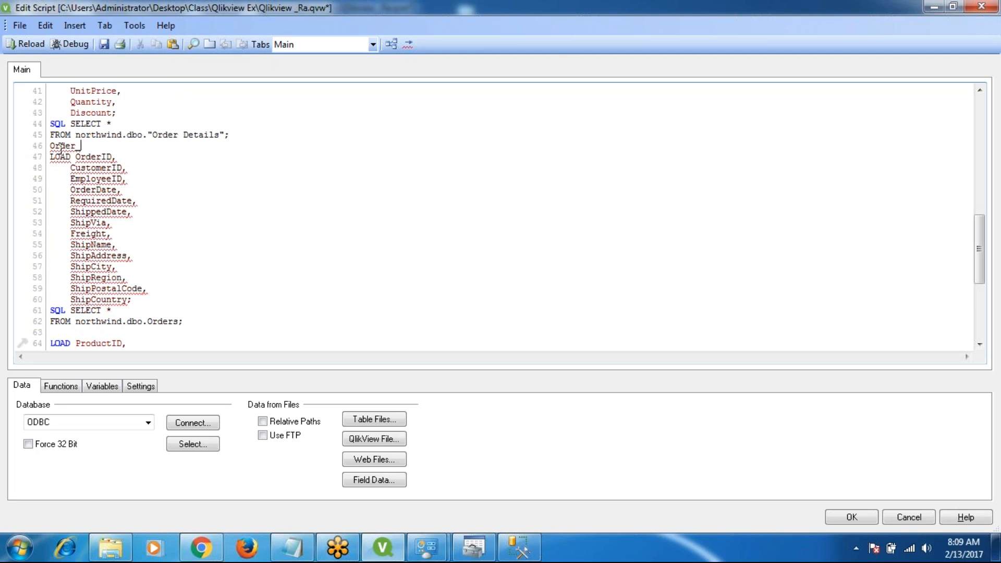
type("Information:")
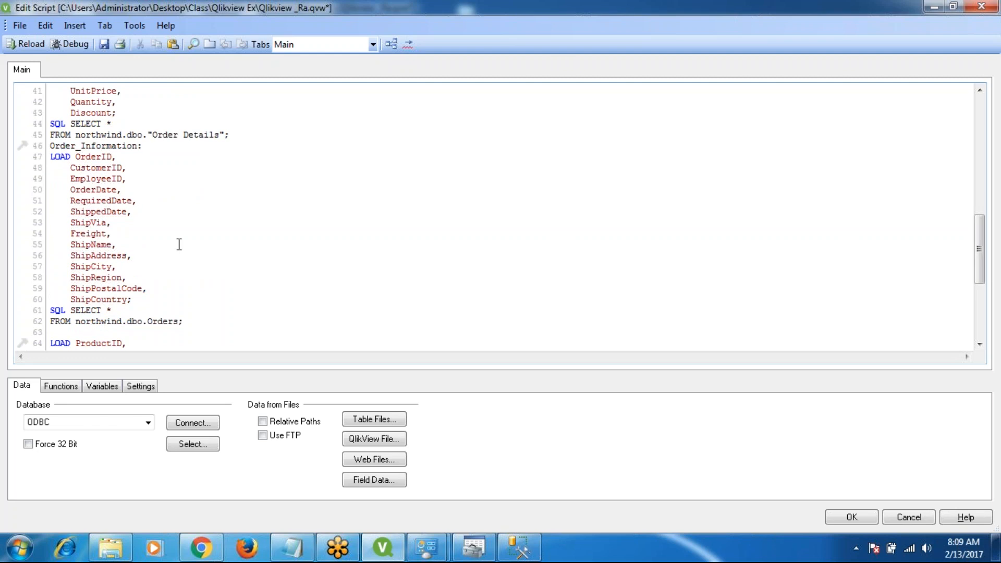
Label the Products load statement Product_Information: on the blank line above it
left_click(68, 331)
type("Producti")
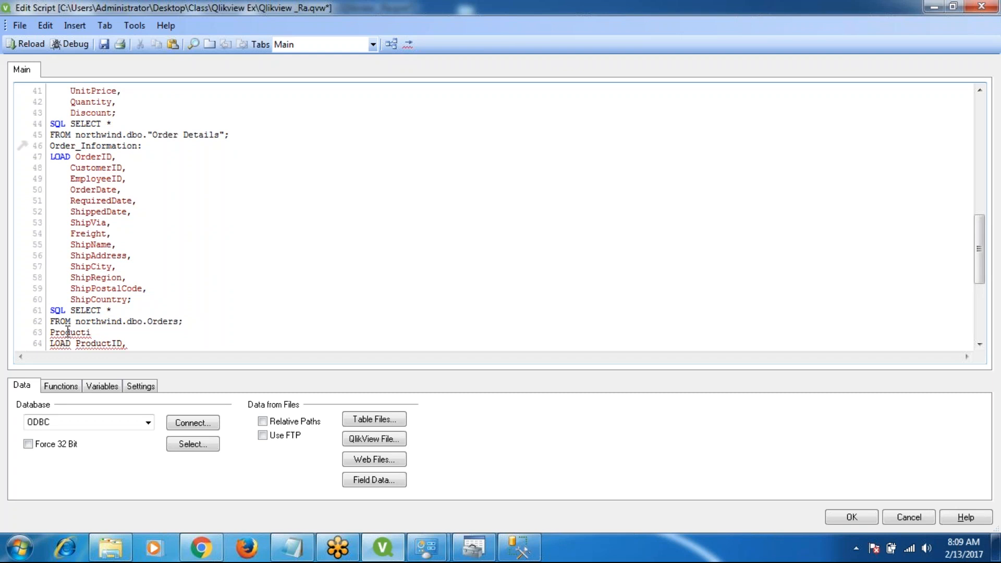
key("BackSpace")
type("_Information:")
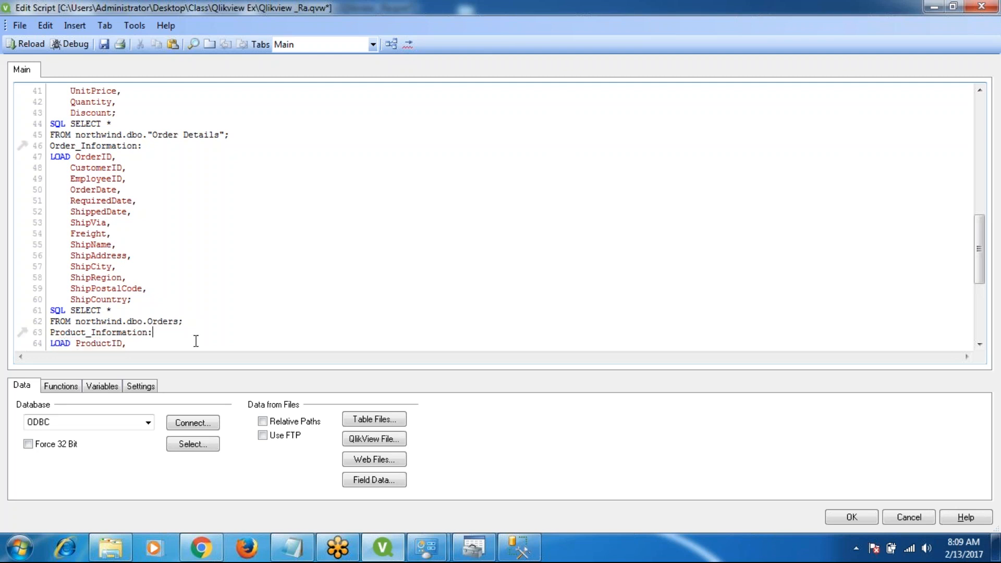
Review the script from the Products load to its end and back up to the Orders load
key("Down")
key("Down")
key("Down")
key("Down")
key("Down")
key("Down")
key("Down")
key("Down")
key("Down")
key("Down")
key("Down")
key("Down")
key("Down")
key("Down")
key("Down")
key("Down")
key("Down")
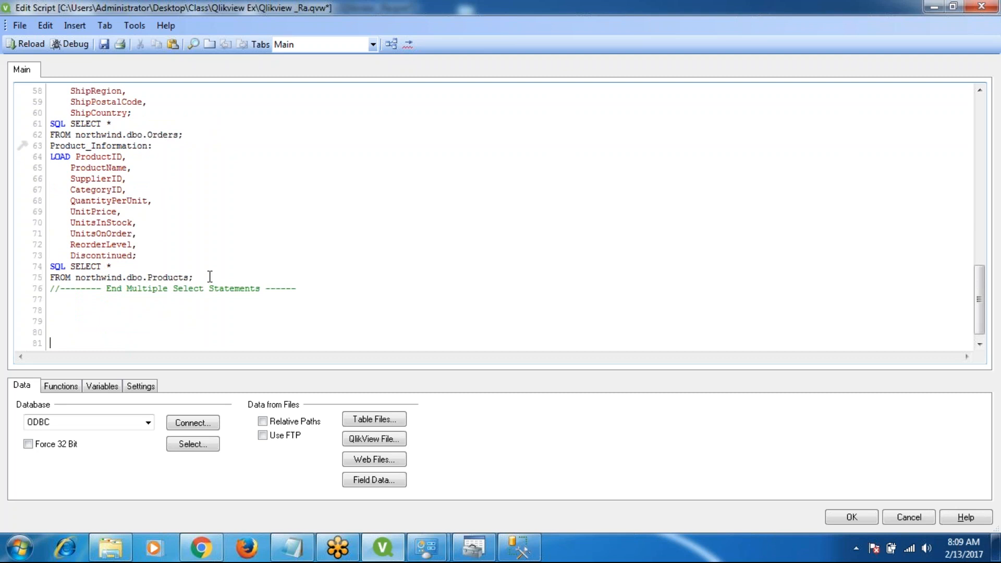
key("Up")
key("Up")
key("Up")
key("Up")
key("Up")
key("Up")
key("Up")
key("Up")
key("Up")
key("Up")
key("Up")
key("Up")
key("Up")
key("Up")
key("Up")
key("Up")
key("Up")
key("Up")
key("Up")
key("Up")
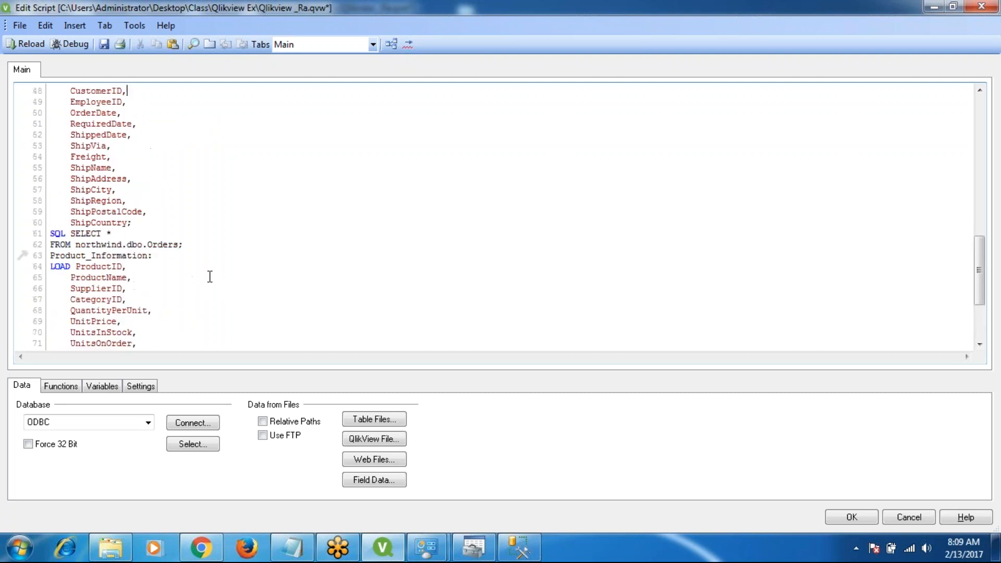
Review the script from the Orders load back up to the ODBC connection line
key("Up")
key("Up")
key("Up")
key("Up")
key("Up")
key("Up")
key("Up")
key("Up")
key("Up")
key("Up")
key("Up")
key("Up")
key("Up")
key("Up")
key("Up")
key("Up")
key("Up")
key("Up")
key("Up")
key("Up")
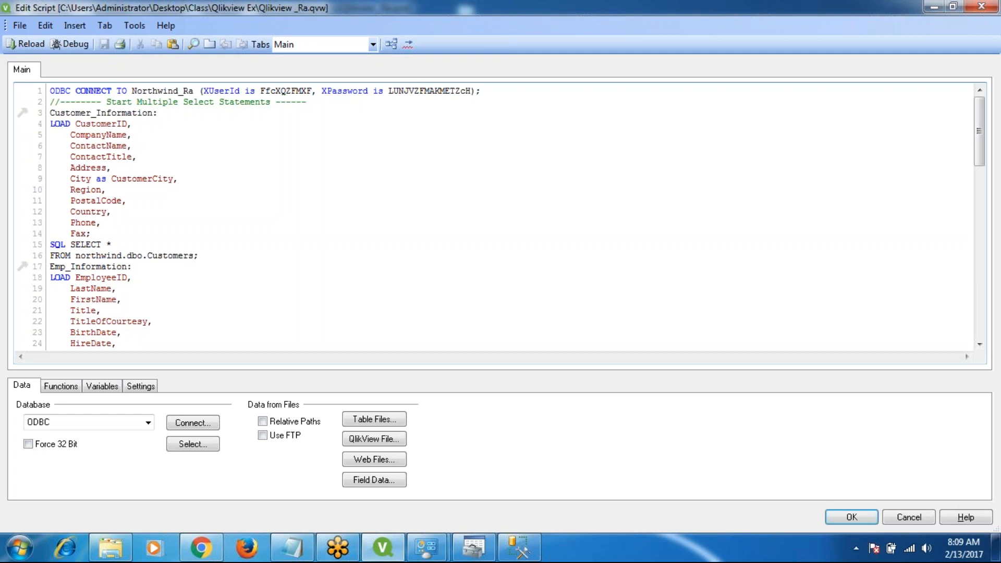
Reload the script and close the dialogs that follow without adding any fields to the sheet
left_click(25, 42)
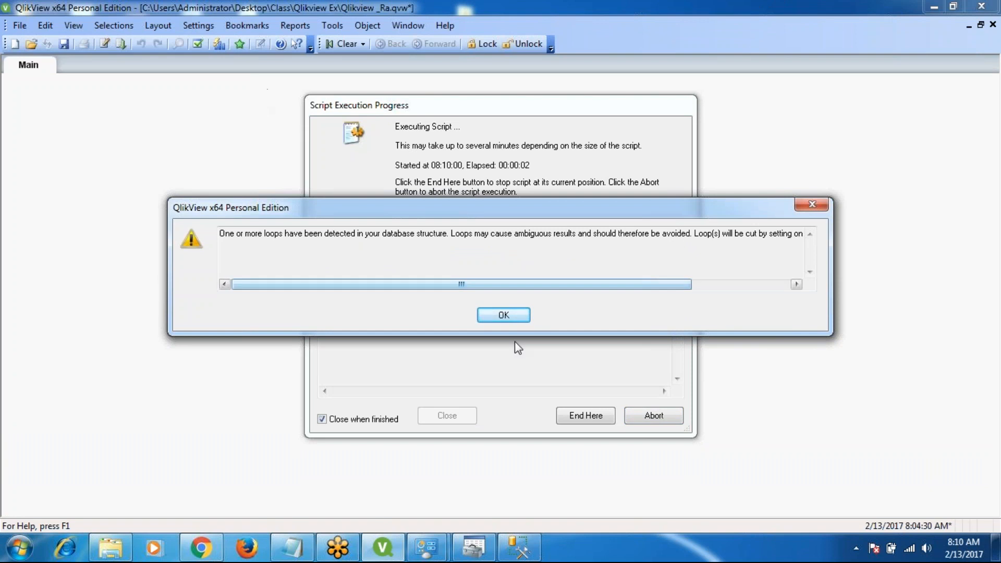
left_click(504, 315)
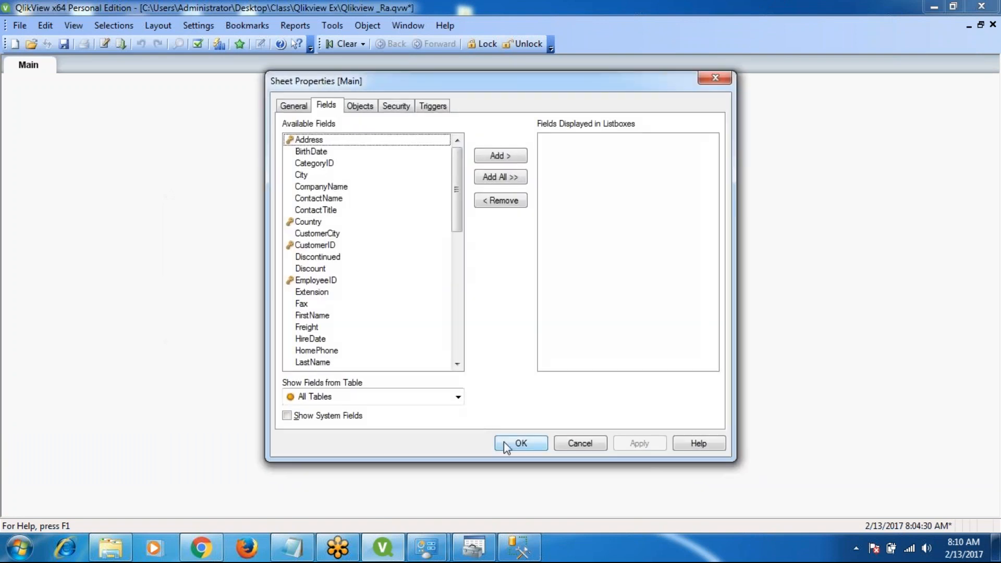
left_click(519, 444)
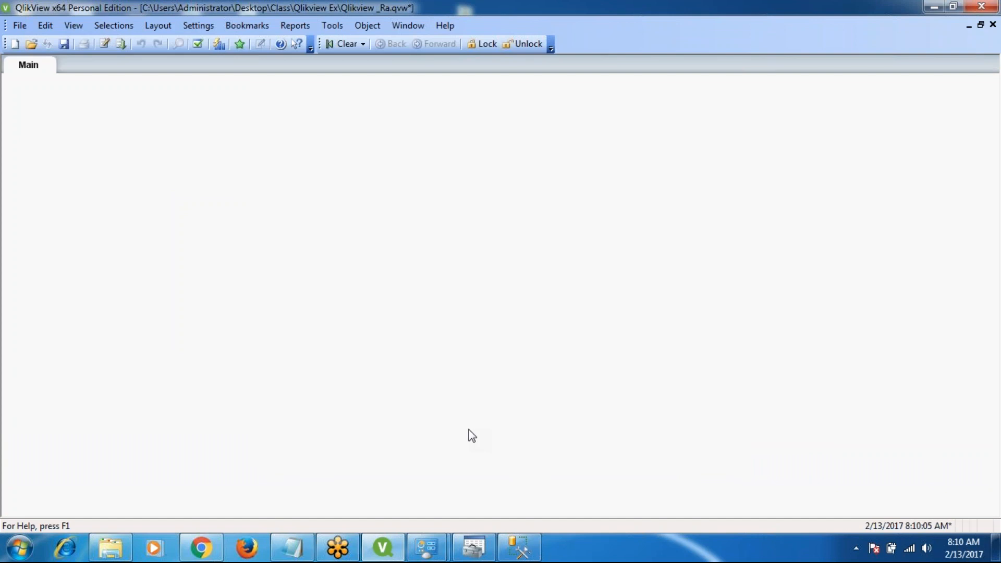
Open the table viewer and examine the two synthetic key tables and their links to OrderDetails and the employee table
key("ctrl+t")
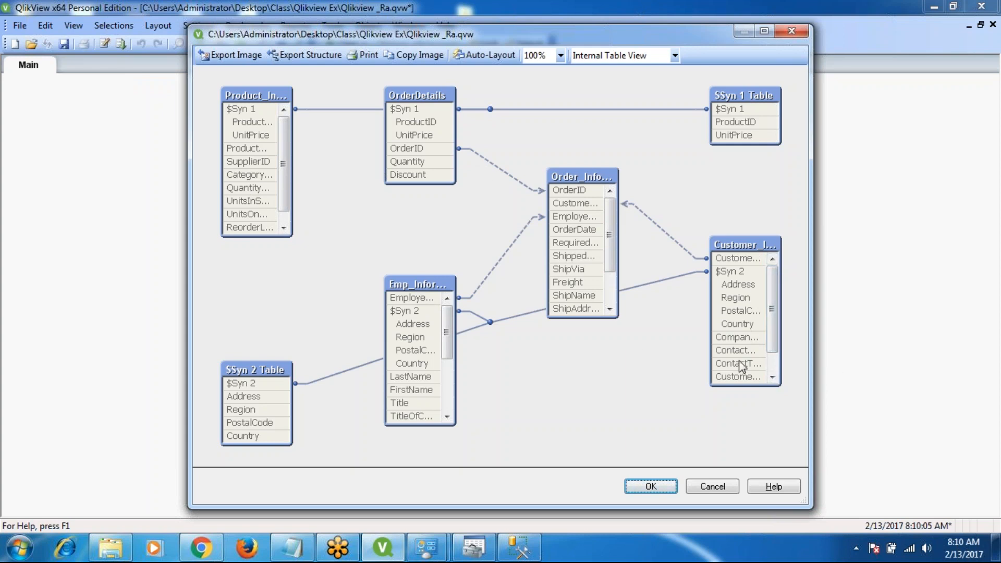
mouse_move(756, 375)
mouse_move(733, 110)
mouse_move(753, 139)
mouse_move(434, 106)
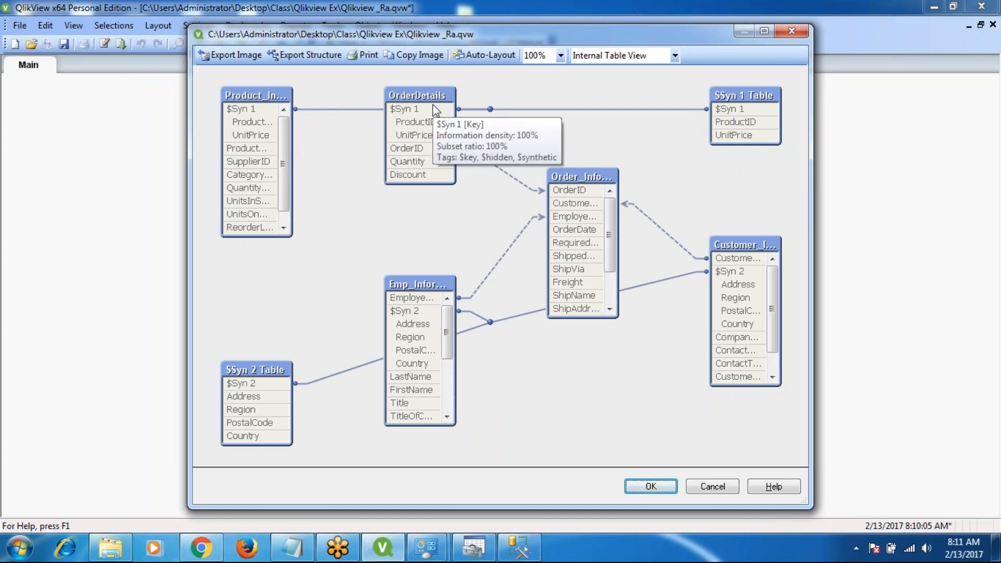
mouse_move(402, 311)
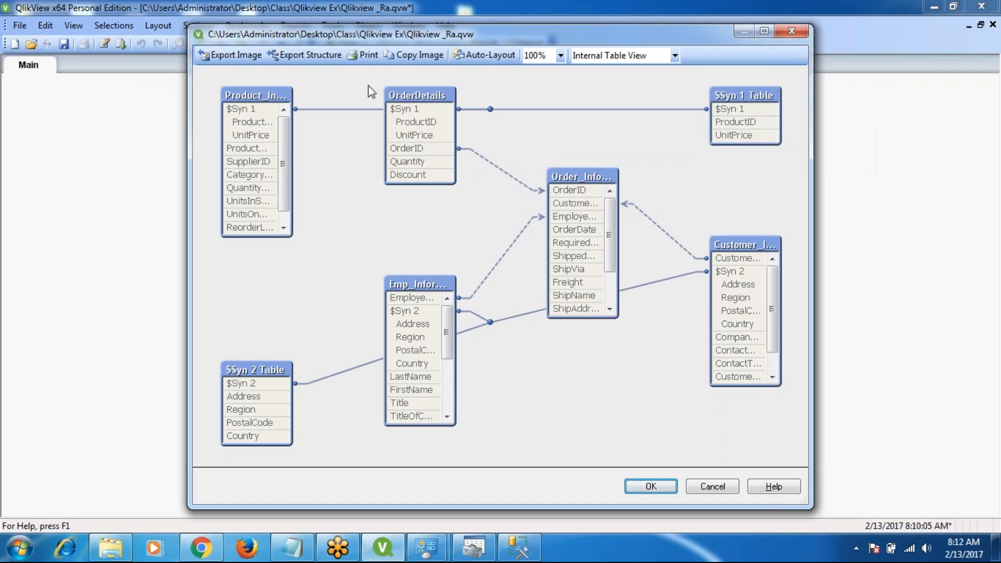
Compare the product table's fields with OrderDetails and the synthetic table they share, and close the table viewer
mouse_move(265, 125)
left_click(286, 230)
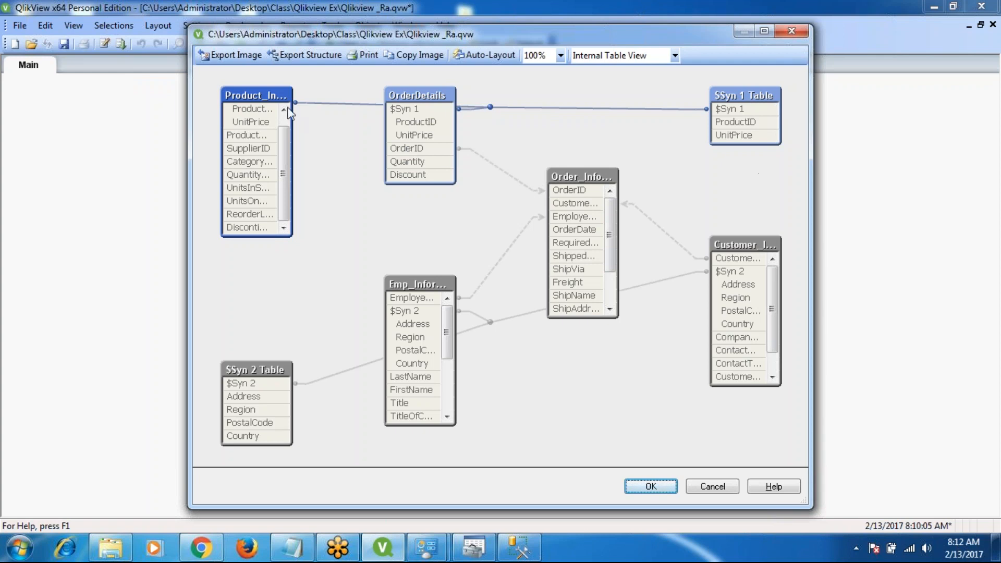
mouse_move(440, 152)
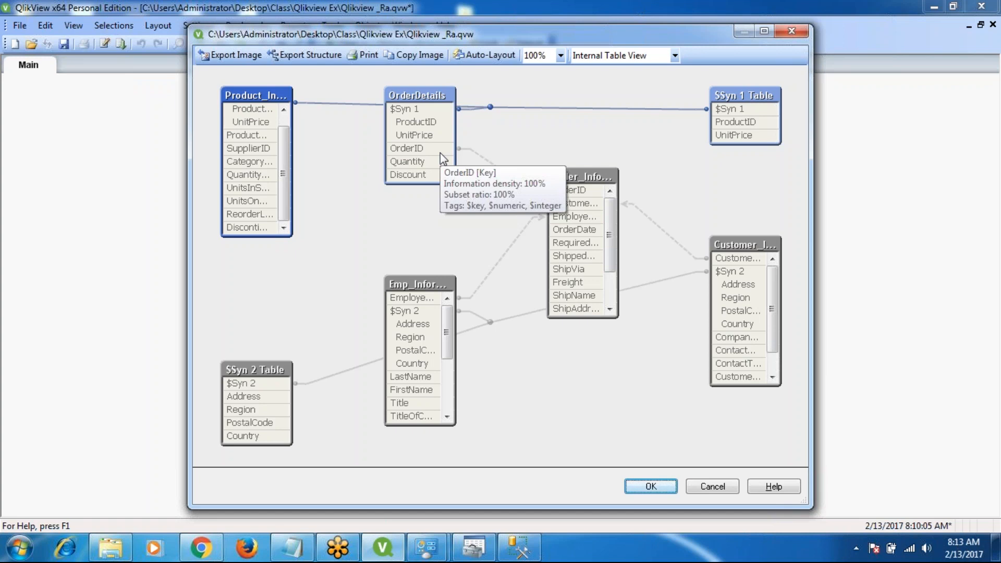
mouse_move(428, 117)
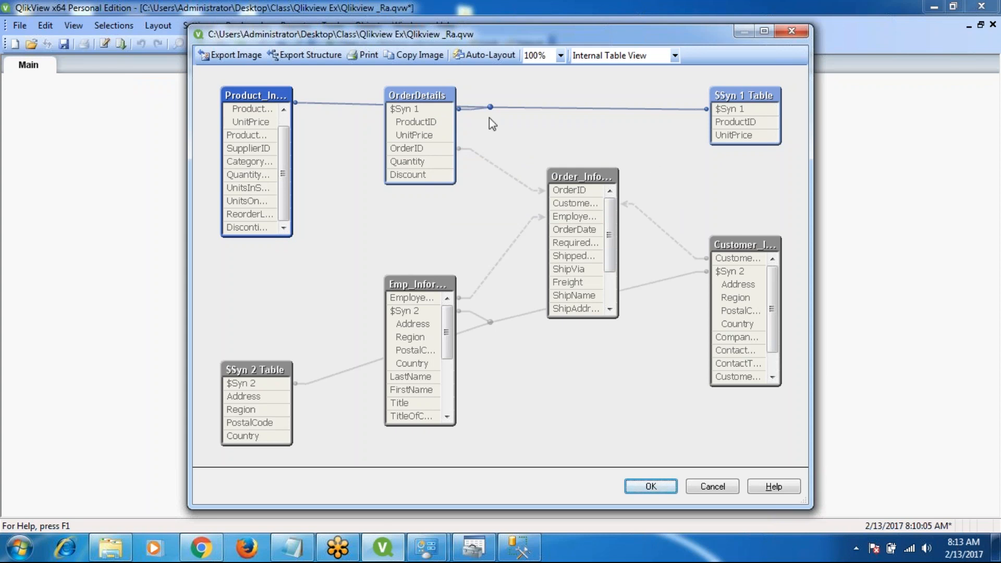
mouse_move(392, 160)
mouse_move(246, 121)
mouse_move(718, 133)
left_click(641, 491)
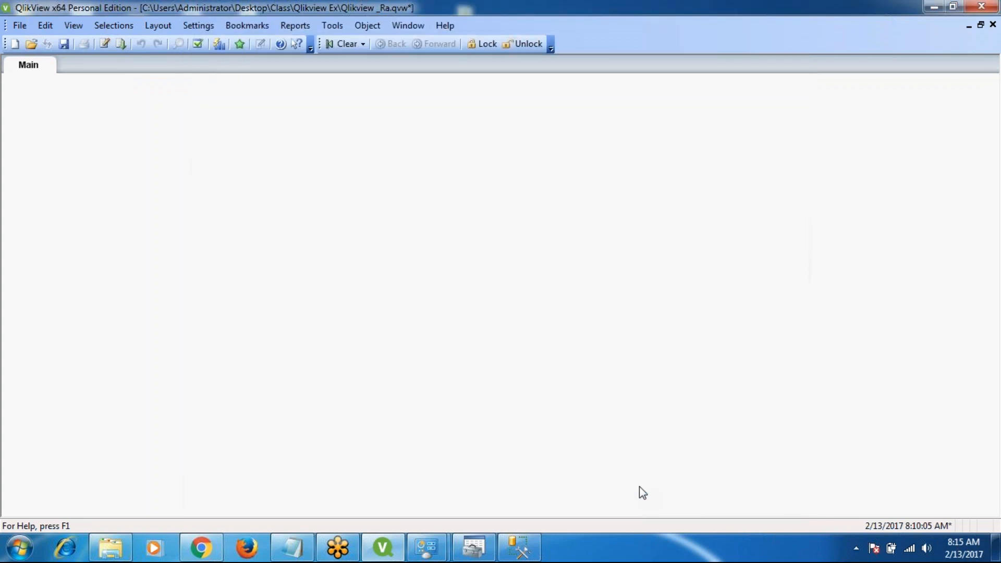
In the script's Product_Information load, alias the UnitPrice field as P.Unitprice
key("ctrl+e")
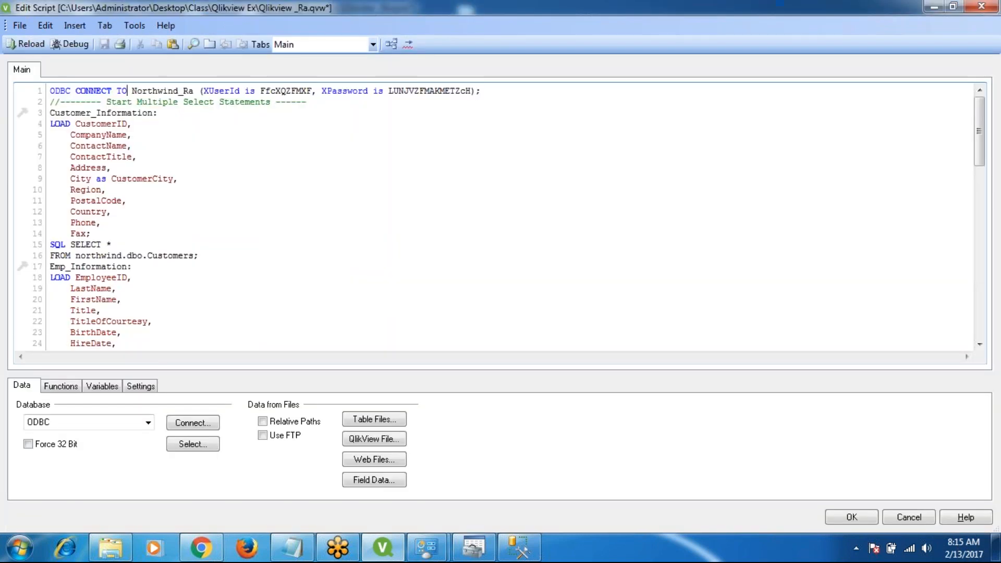
left_click(980, 344)
left_click_drag(980, 345, 980, 345)
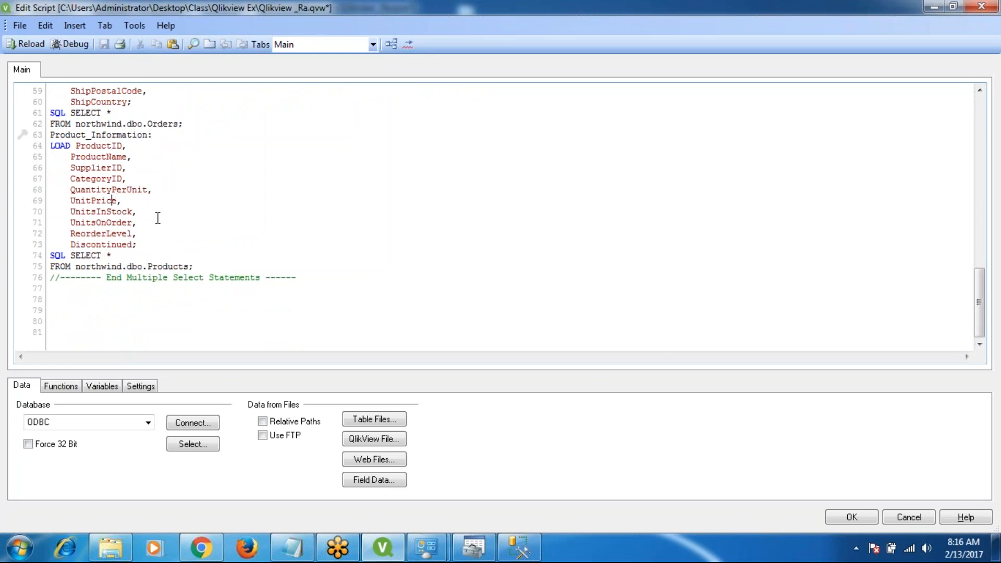
left_click(120, 201)
type("as P")
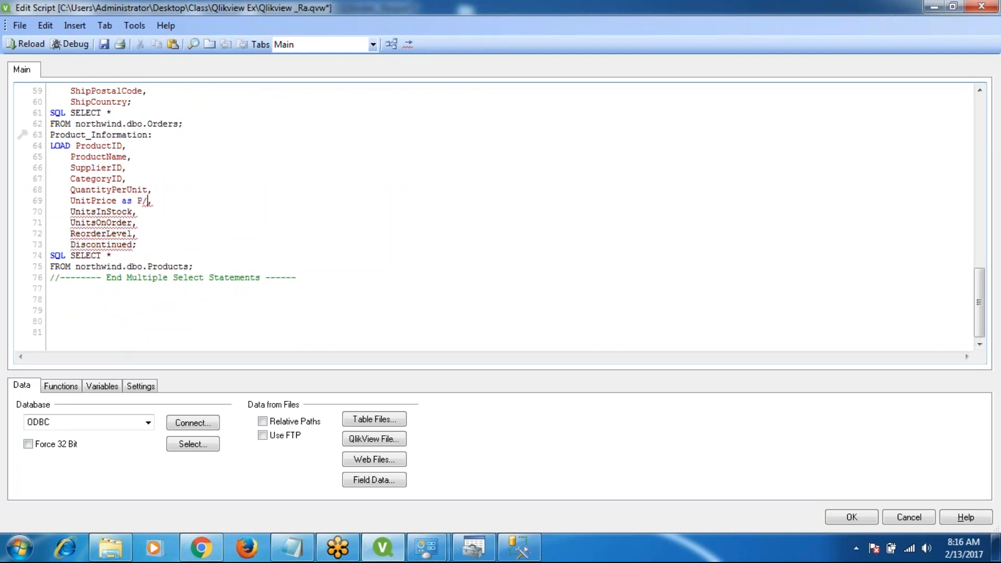
type(".Unit")
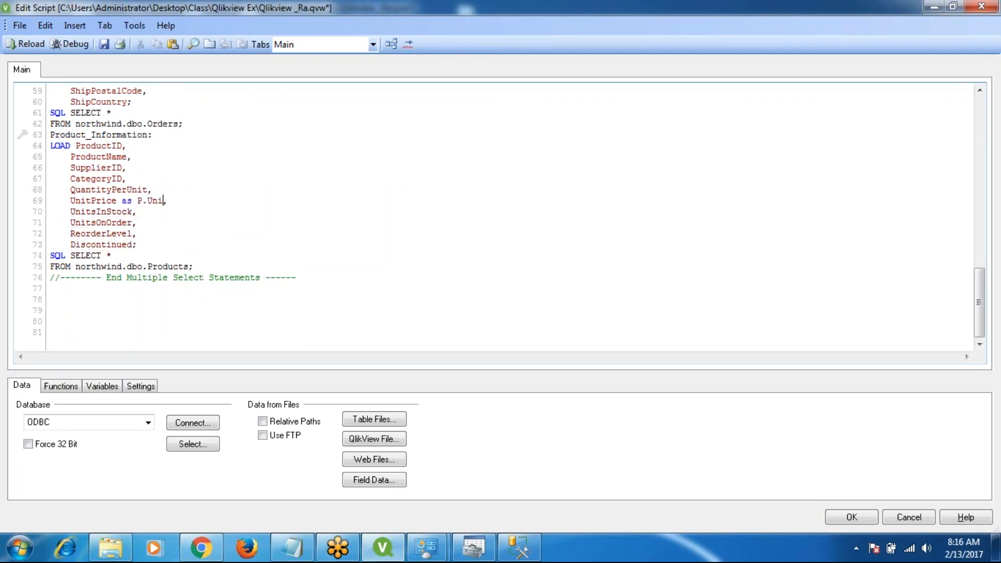
type("price")
Review the script's load statements from Products up to Employees and back down to the end of the script
left_click(247, 187)
key("Up")
key("Up")
key("Up")
key("Up")
key("Up")
key("Up")
key("Up")
key("Up")
key("Up")
key("Up")
key("Up")
key("Up")
key("Up")
key("Up")
key("Up")
key("Up")
key("Up")
key("Up")
key("Up")
key("Up")
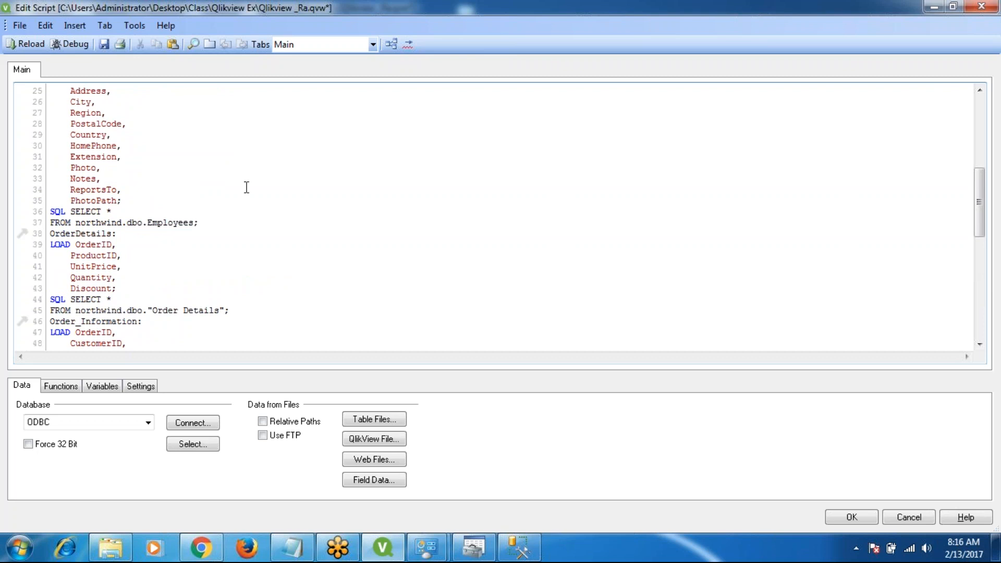
key("Up")
key("Up")
key("Up")
key("Down")
key("Down")
key("Down")
key("Down")
key("Down")
key("Down")
key("Down")
key("Down")
key("Down")
key("Down")
key("Down")
key("Down")
key("Down")
key("Down")
key("Down")
key("Down")
key("Down")
key("Down")
key("Down")
key("Down")
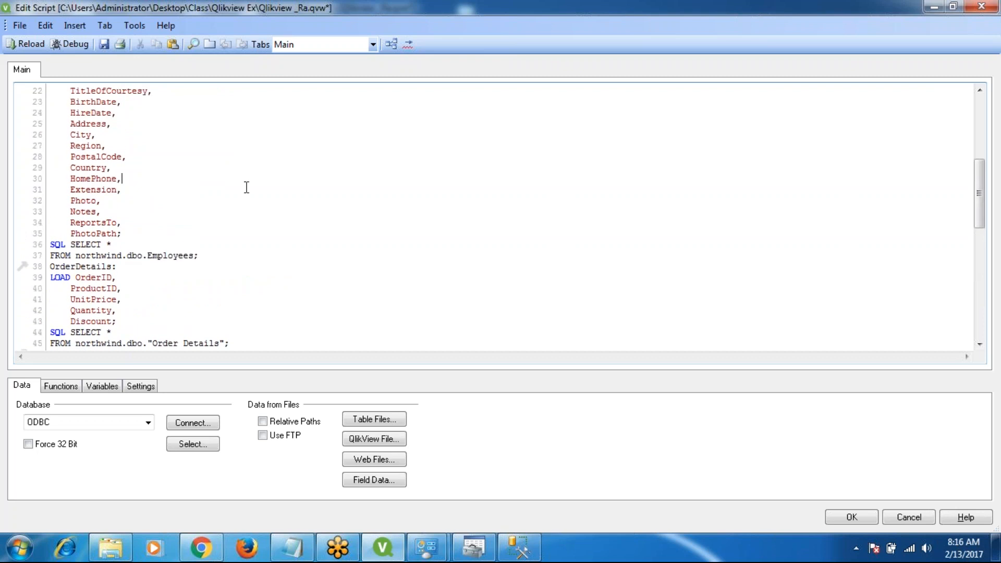
key("Down")
key("Down")
key("Down")
key("Down")
key("Down")
key("Down")
key("Down")
key("Down")
key("Down")
key("Down")
key("Down")
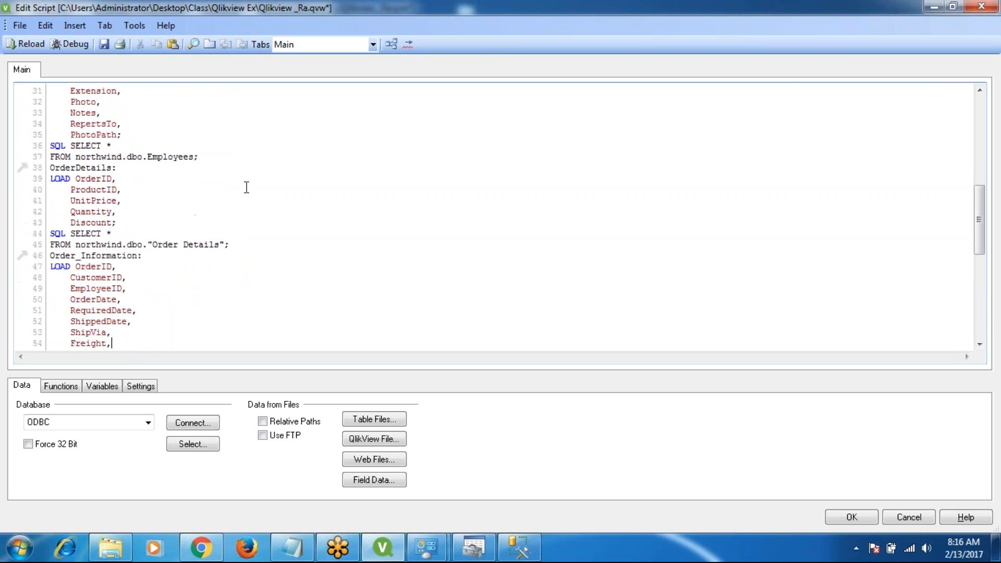
key("Down")
key("Down")
key("Down")
key("Down")
key("Down")
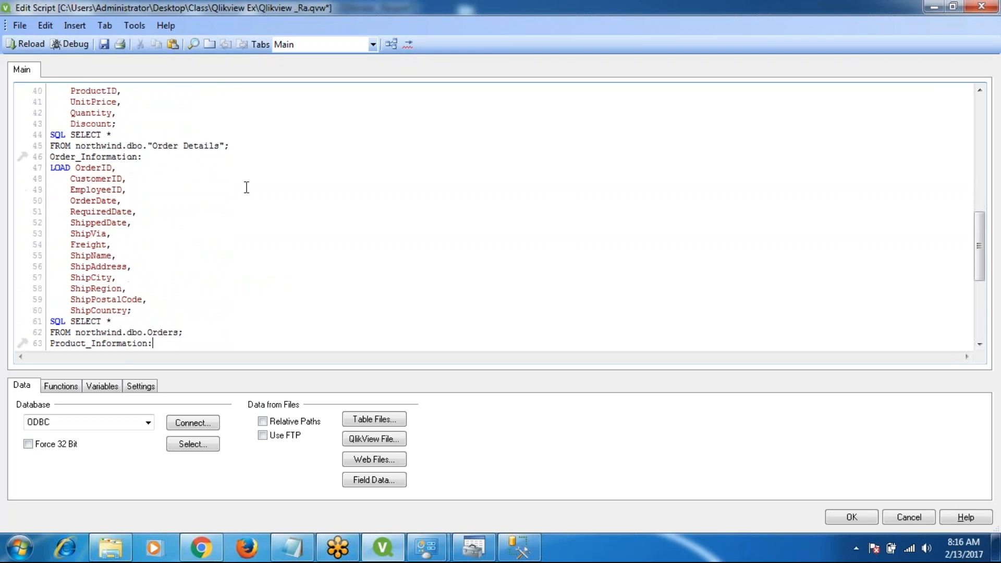
key("Down")
key("Down")
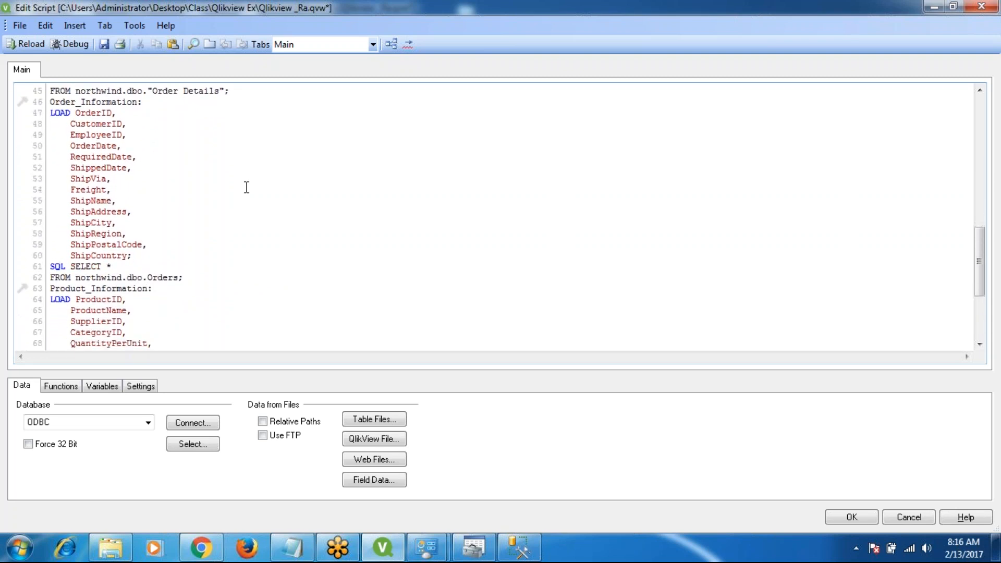
key("Down")
key("Down")
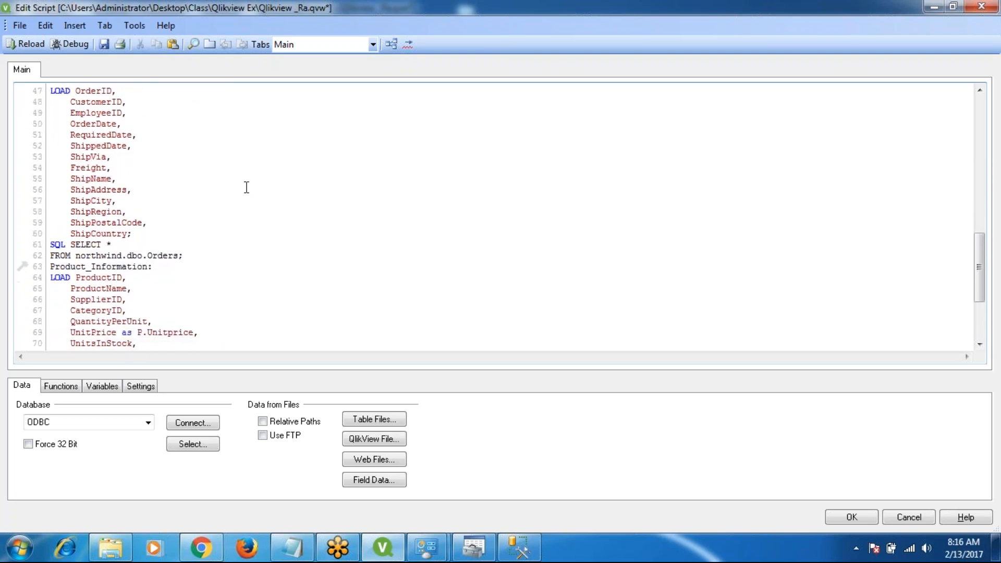
key("Down")
key("Down")
key("Down")
key("Down")
key("Down")
key("Down")
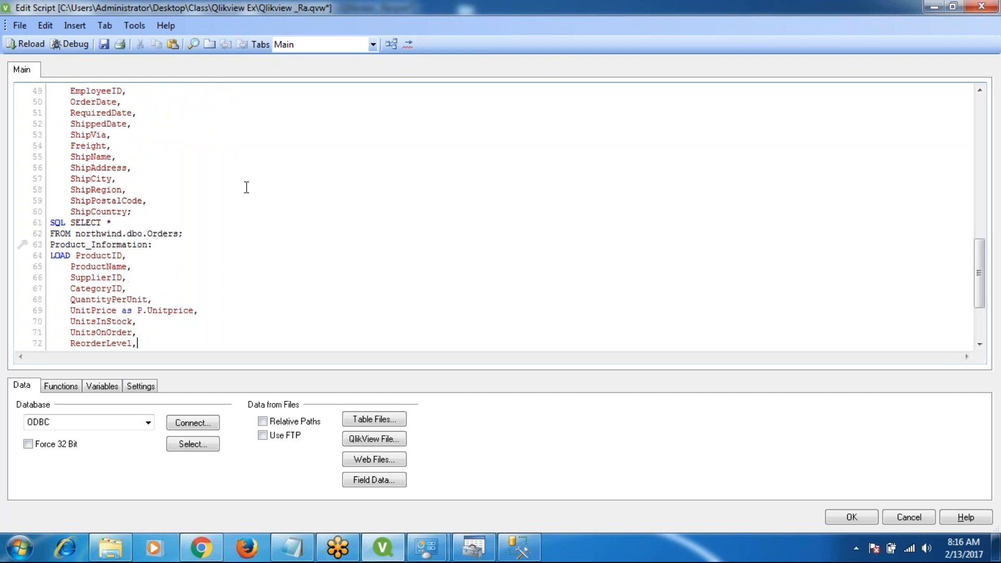
key("Down")
key("Down")
key("Down")
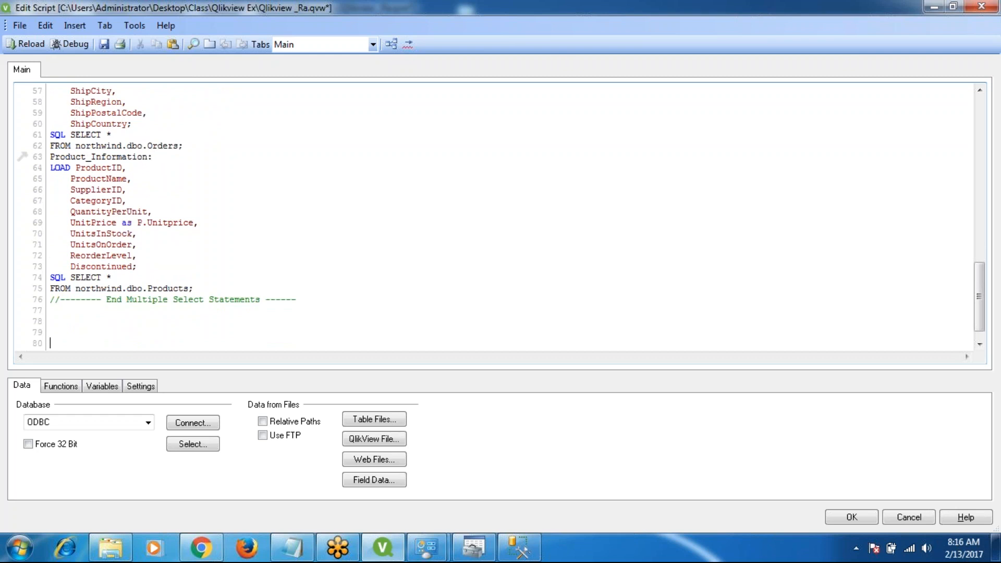
Save the document and reload the edited script, closing the dialogs that follow without adding fields to the sheet
left_click(104, 44)
left_click(25, 44)
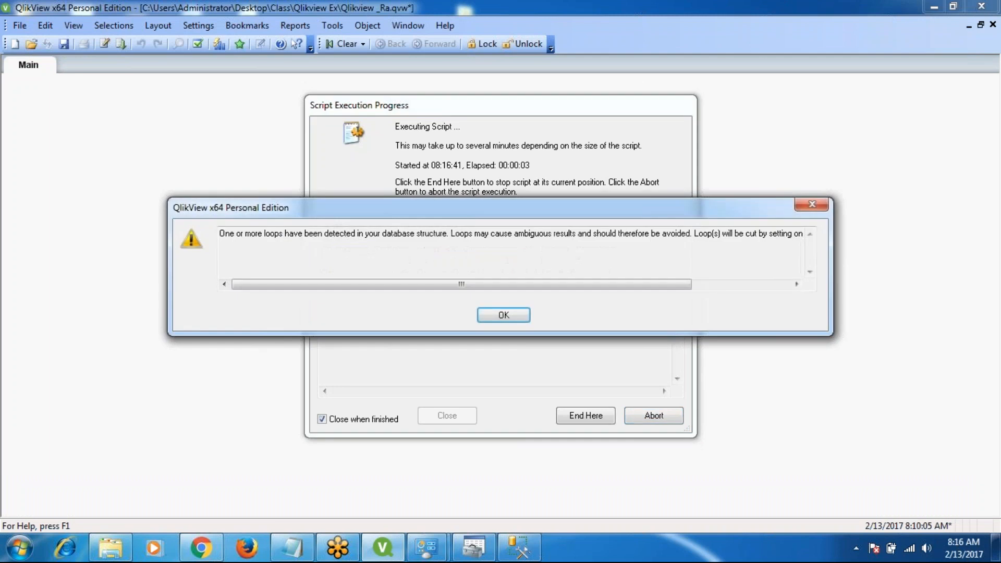
left_click(505, 322)
left_click(520, 444)
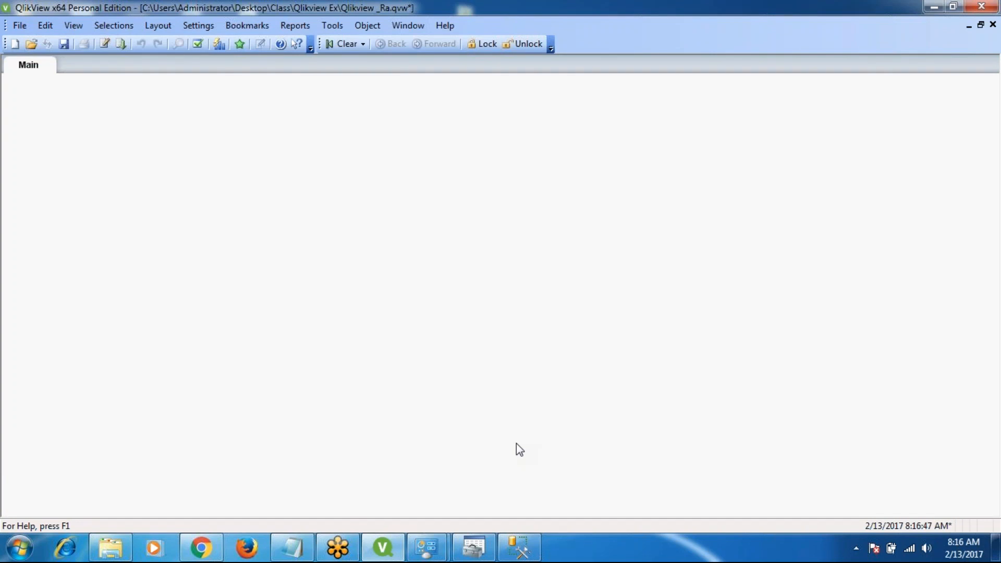
Examine the fields of the remaining synthetic key table in the table viewer, and close the viewer
key("ctrl+t")
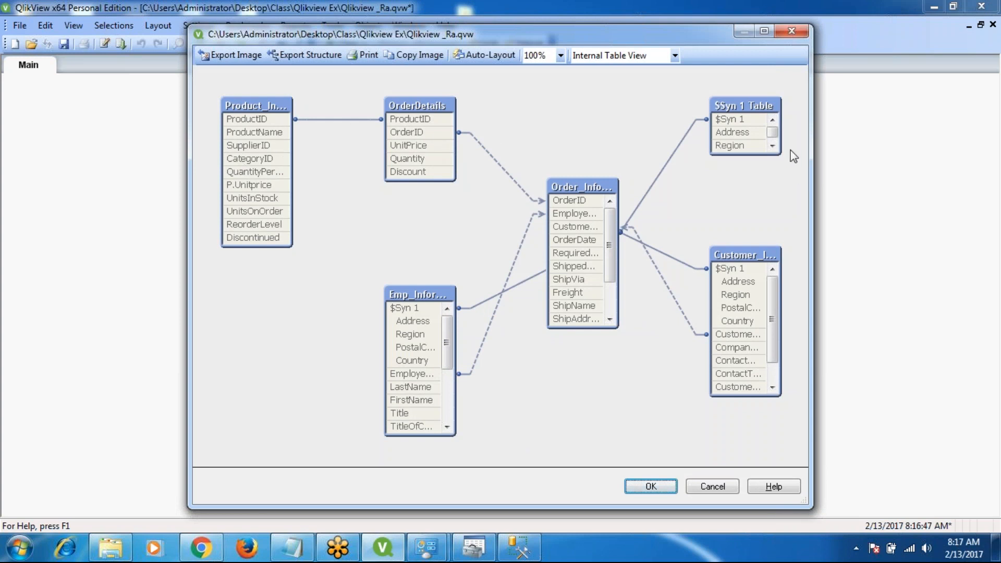
left_click(772, 147)
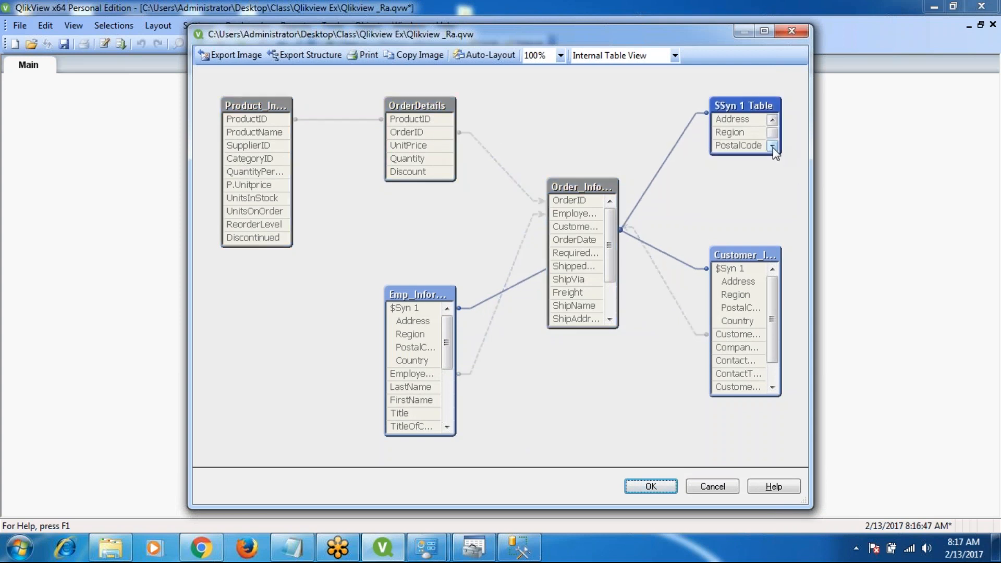
left_click(772, 146)
left_click(772, 120)
left_click(772, 120)
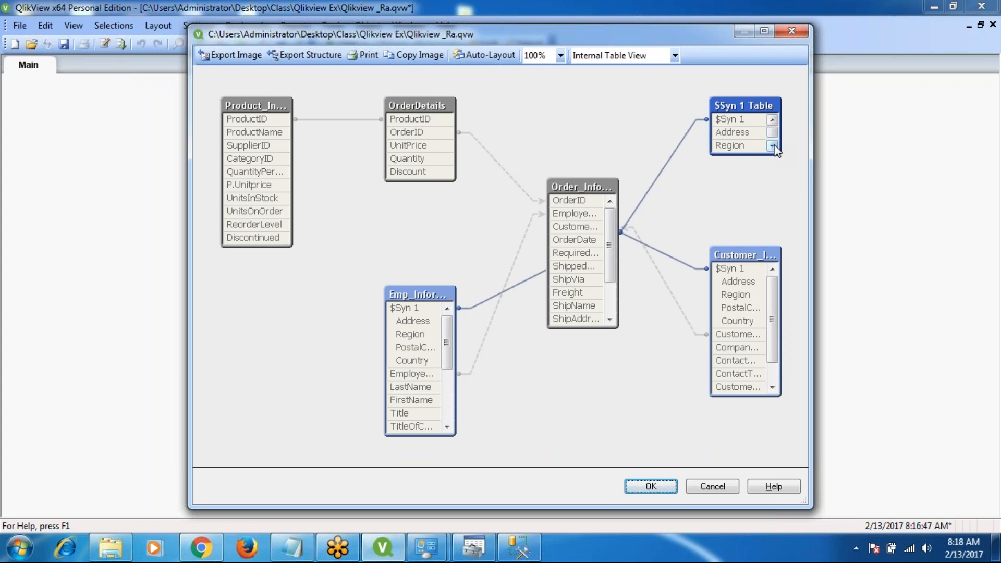
left_click(773, 146)
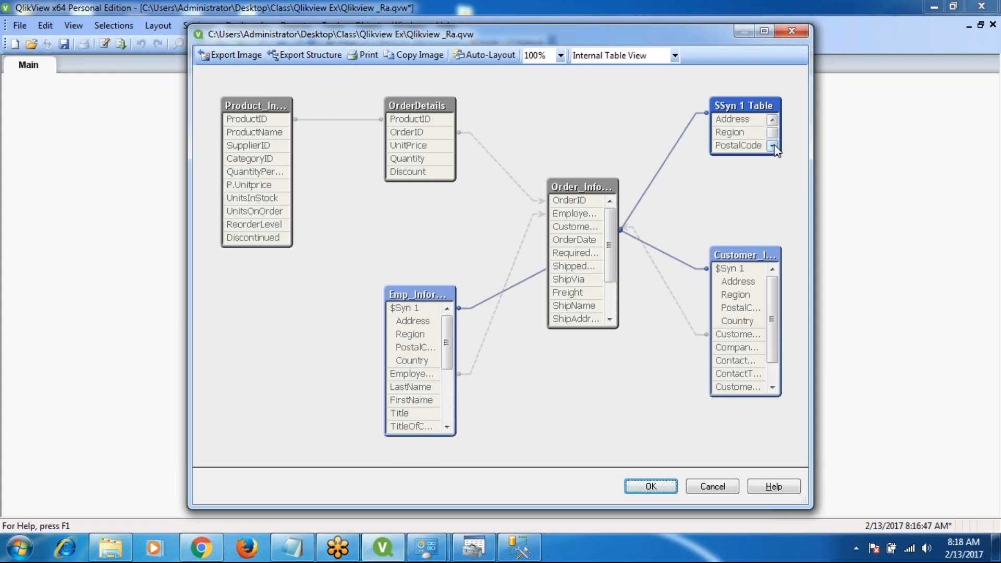
left_click(773, 147)
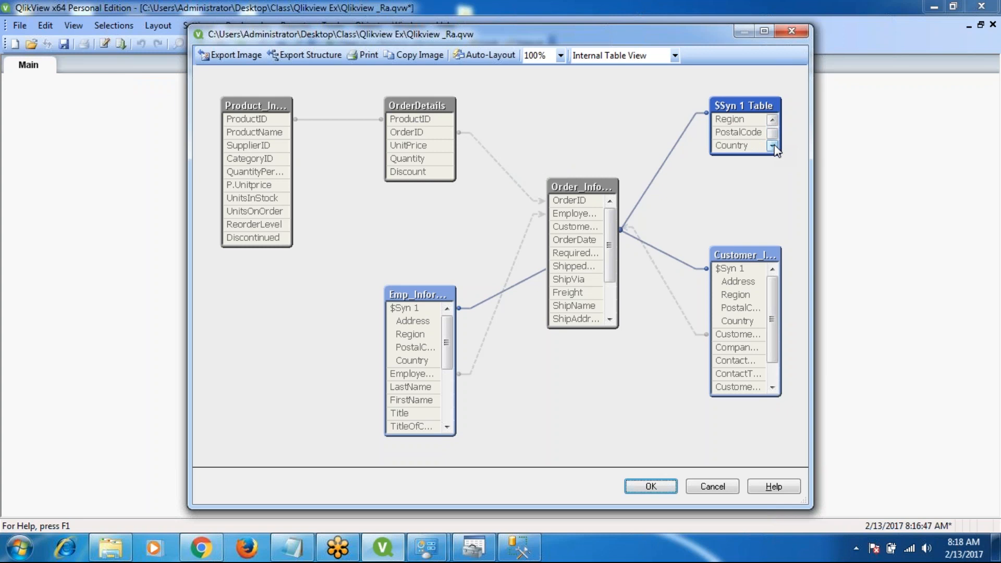
left_click(773, 120)
left_click(773, 120)
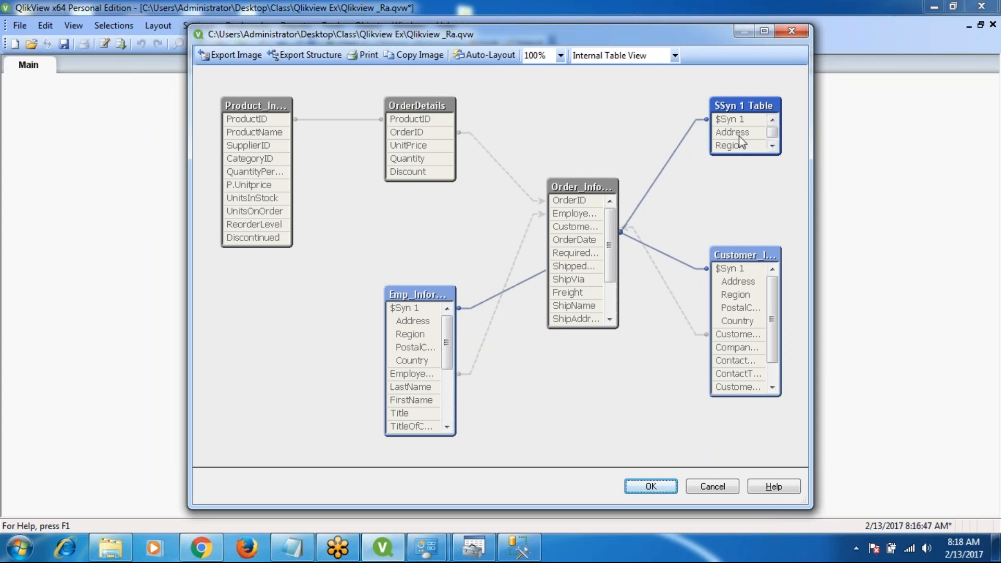
left_click(774, 147)
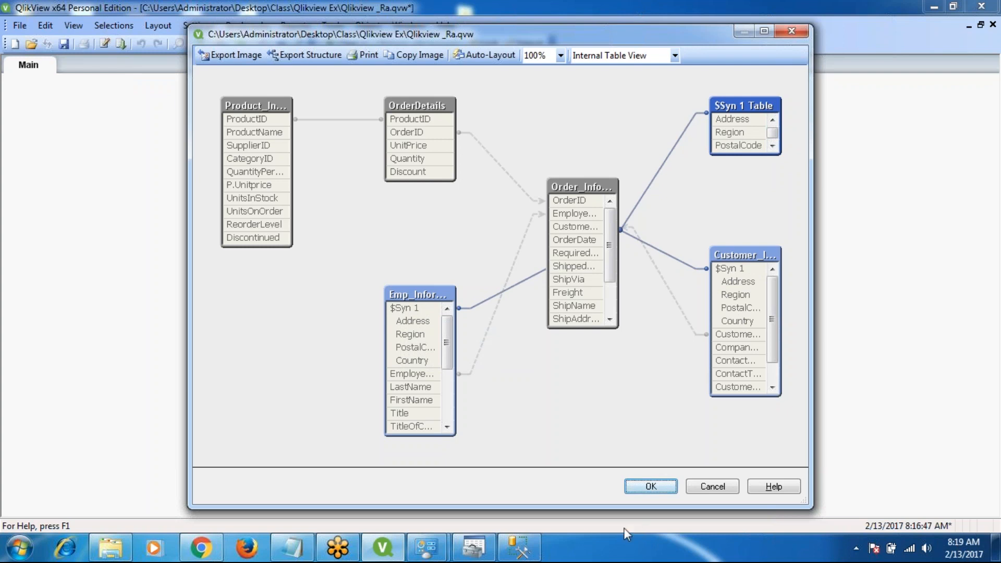
left_click(652, 485)
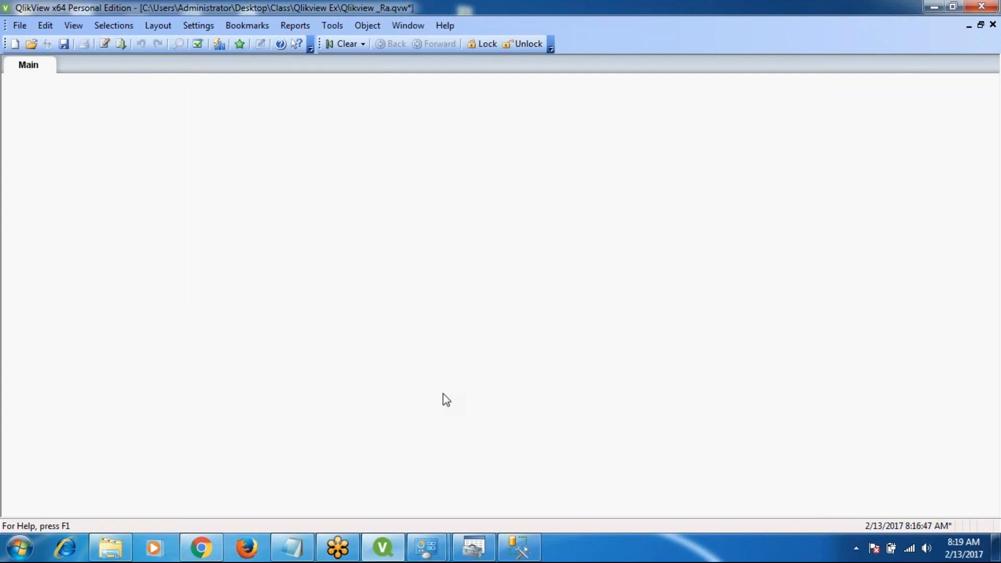
In the script's Emp_Information load, alias the City field as E.City
key("ctrl+e")
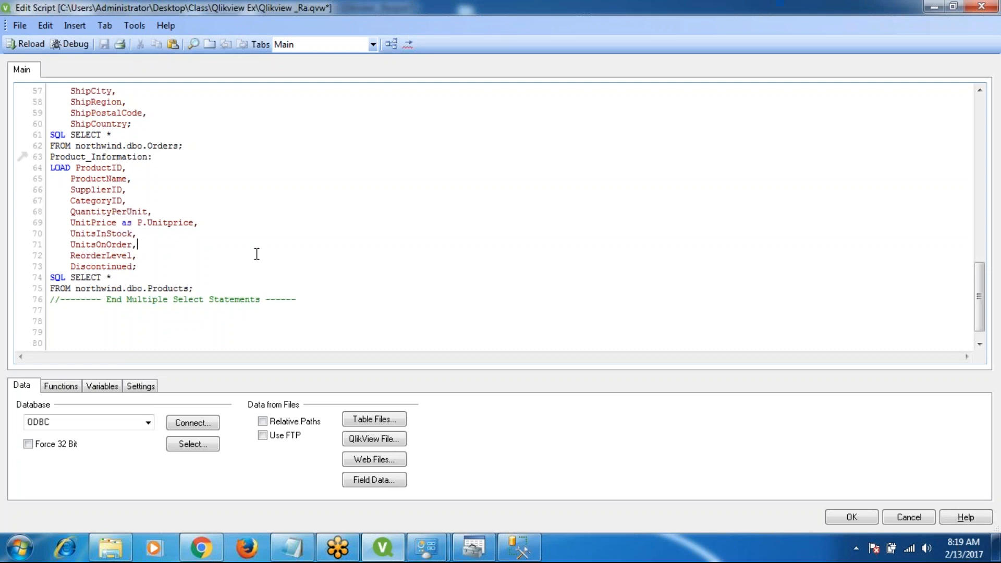
key("Up")
key("Up")
key("Up")
key("Up")
key("Up")
key("Up")
key("Up")
key("Up")
key("Up")
key("Up")
key("Up")
key("Up")
key("Up")
key("Up")
key("Up")
key("Up")
key("Up")
key("Up")
key("Up")
key("Up")
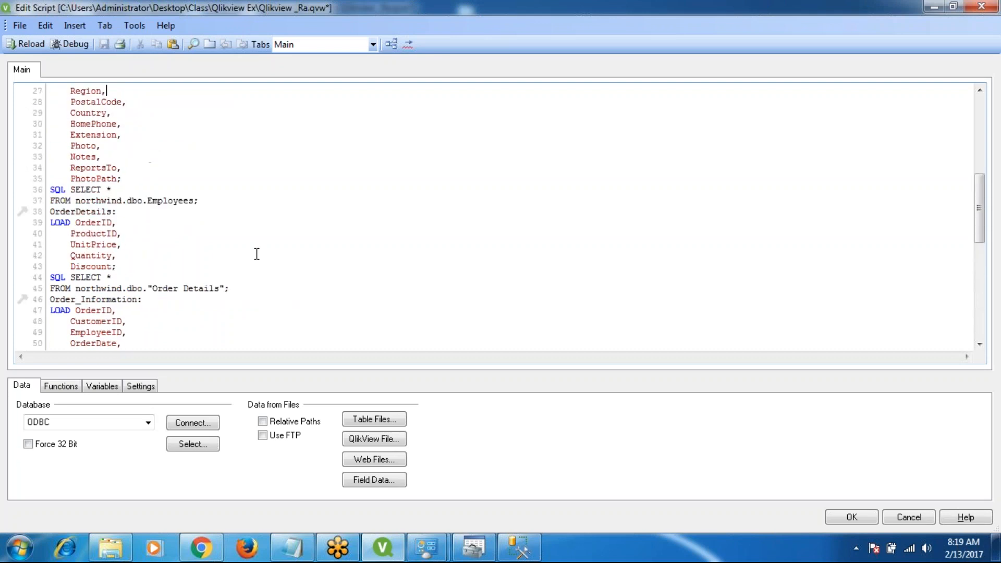
key("Up")
key("Up")
key("Up")
key("Up")
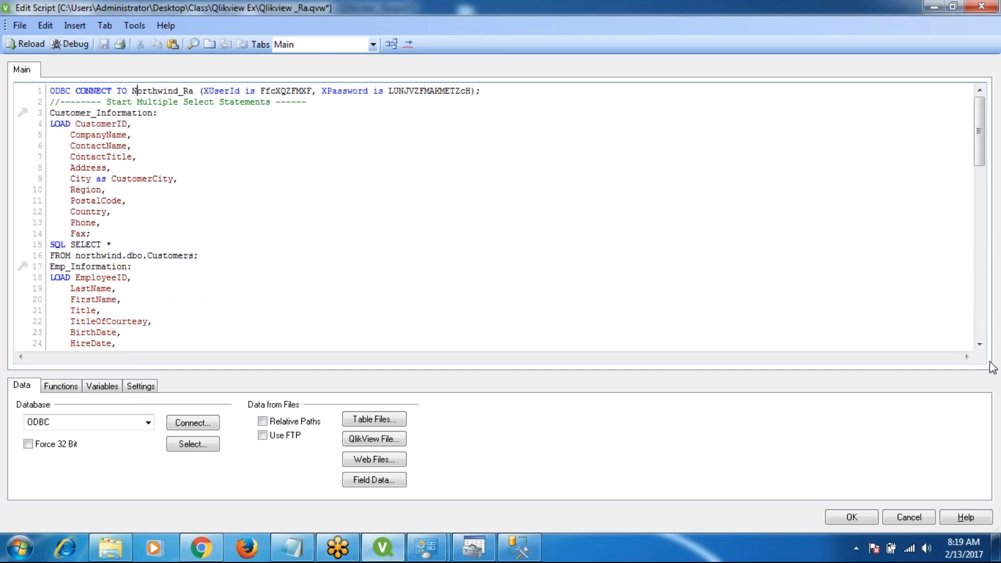
left_click(980, 344)
left_click(981, 346)
left_click(982, 346)
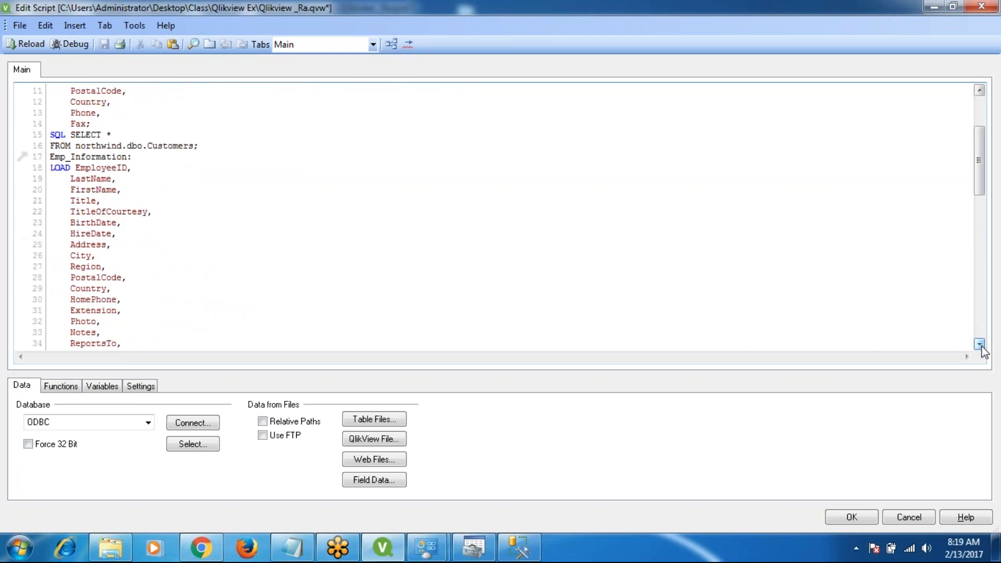
left_click(981, 346)
left_click(981, 346)
left_click(981, 346)
left_click(979, 344)
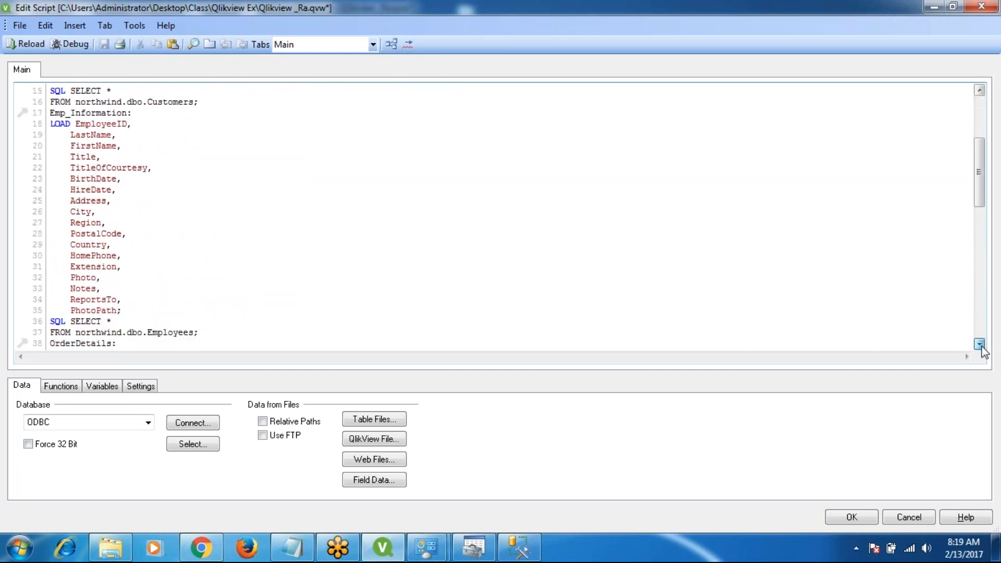
left_click(92, 212)
type("as ")
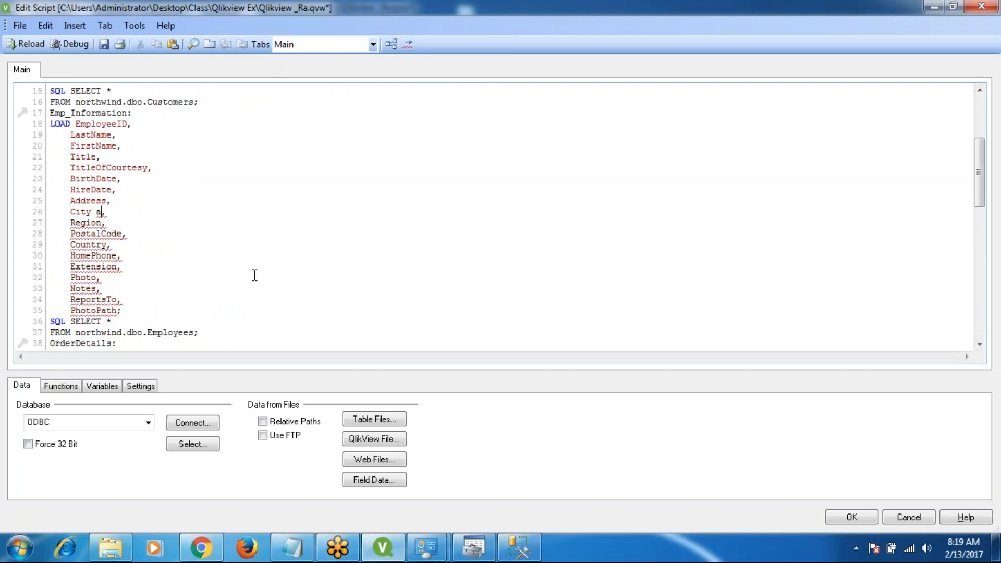
type("E.City")
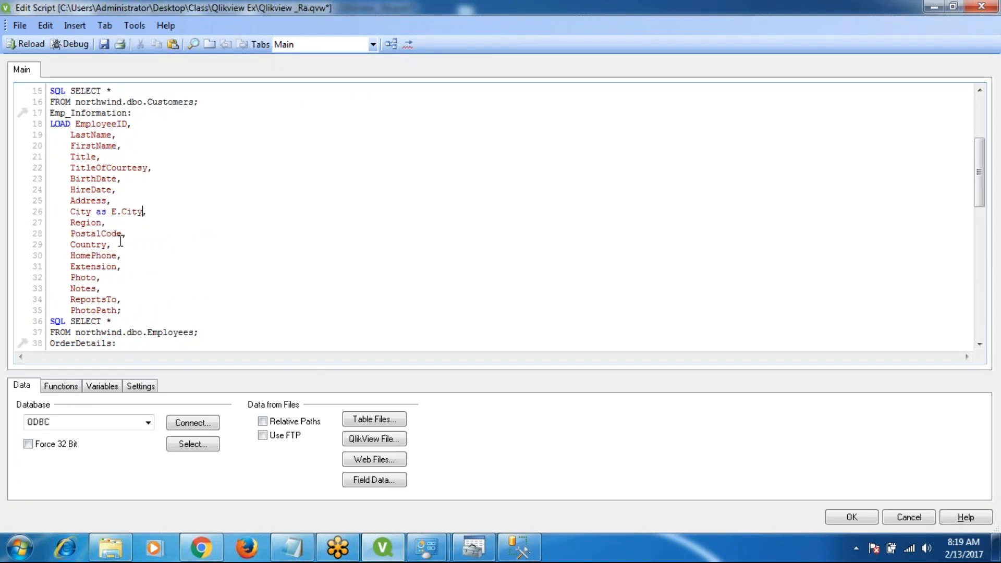
Alias the Region field as E.Region and comment out the PostalCode field in the Emp_Information load
left_click(101, 223)
type("As E.Region")
left_click(72, 233)
type("//")
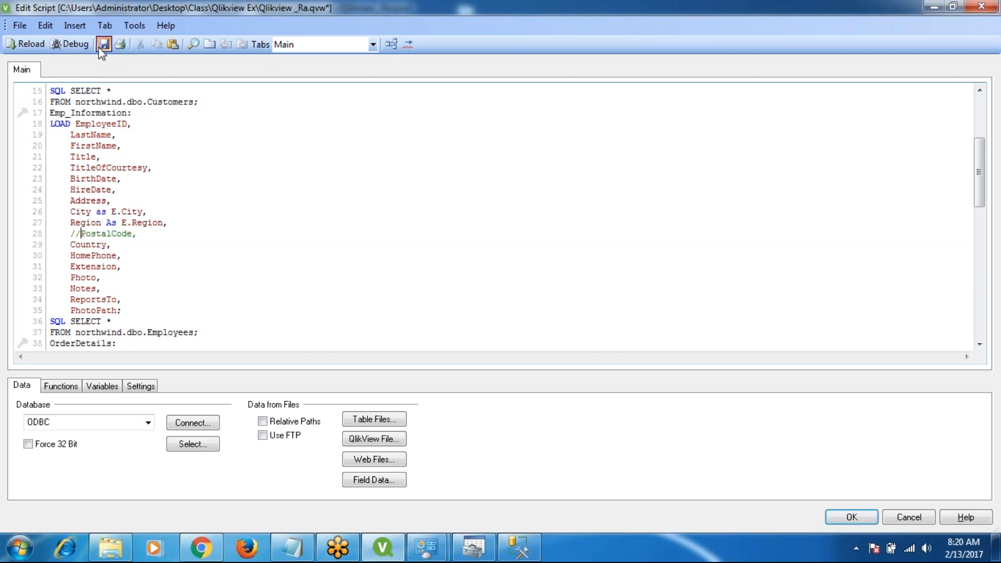
Reload the edited script without adding fields to the sheet, and examine the synthetic key table's fields in the table viewer
left_click(25, 44)
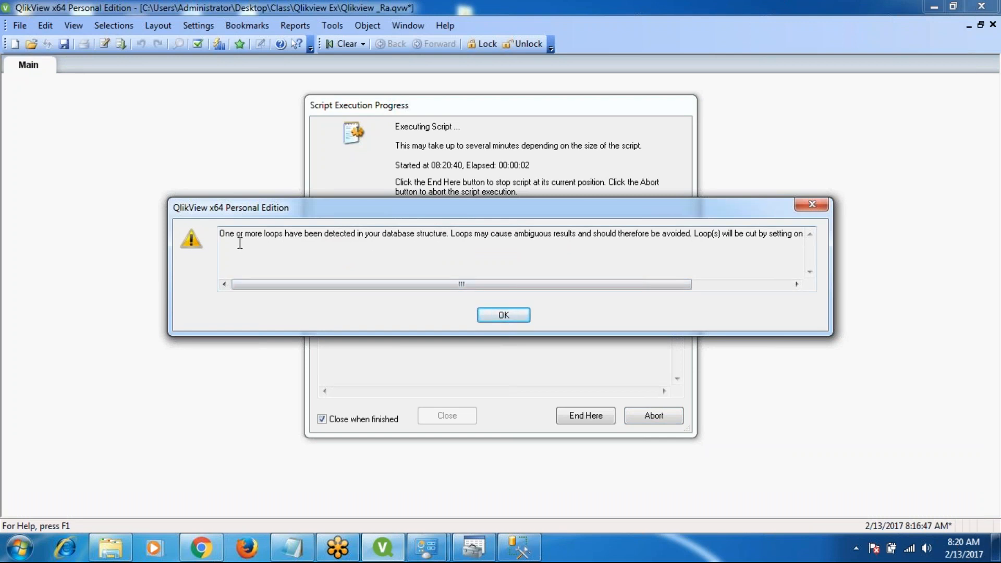
left_click(505, 316)
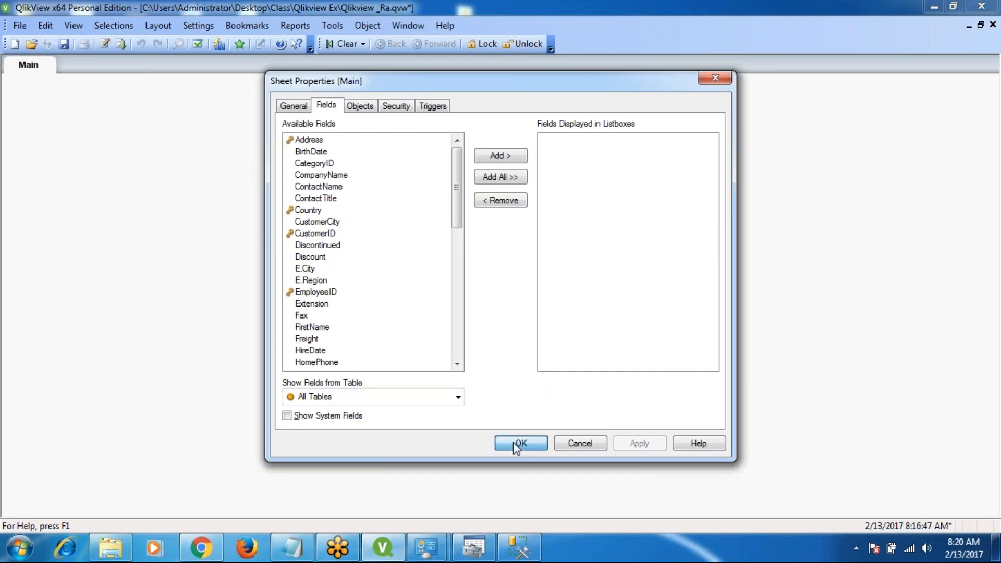
left_click(517, 444)
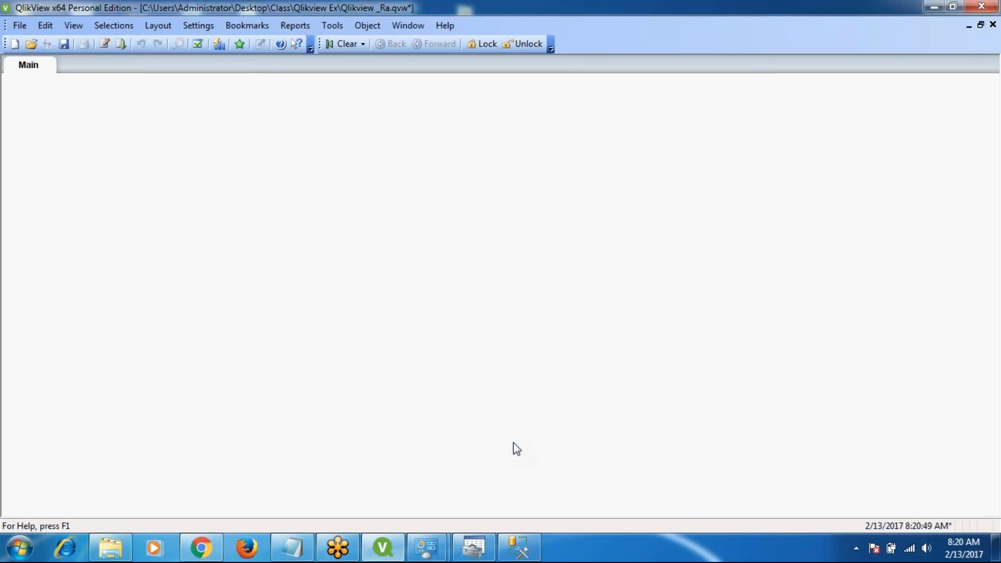
key("ctrl+t")
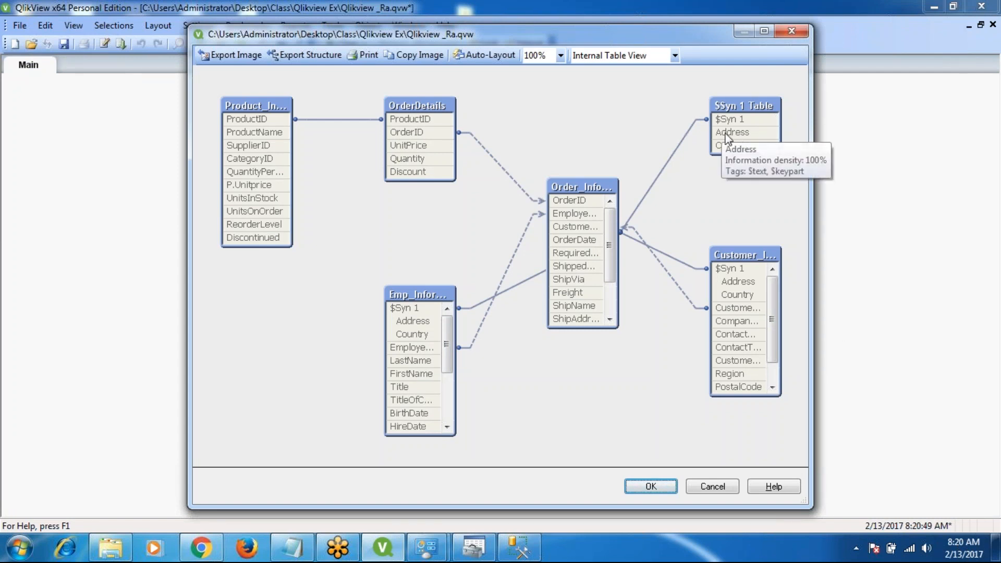
left_click(655, 493)
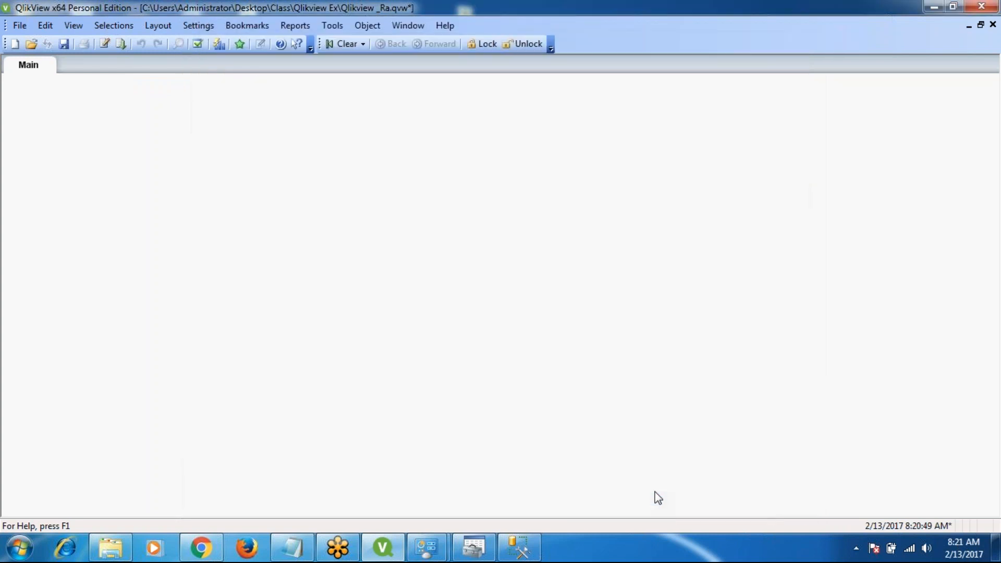
In the script's Emp_Information load, alias the Address field as E.Adress
key("ctrl+e")
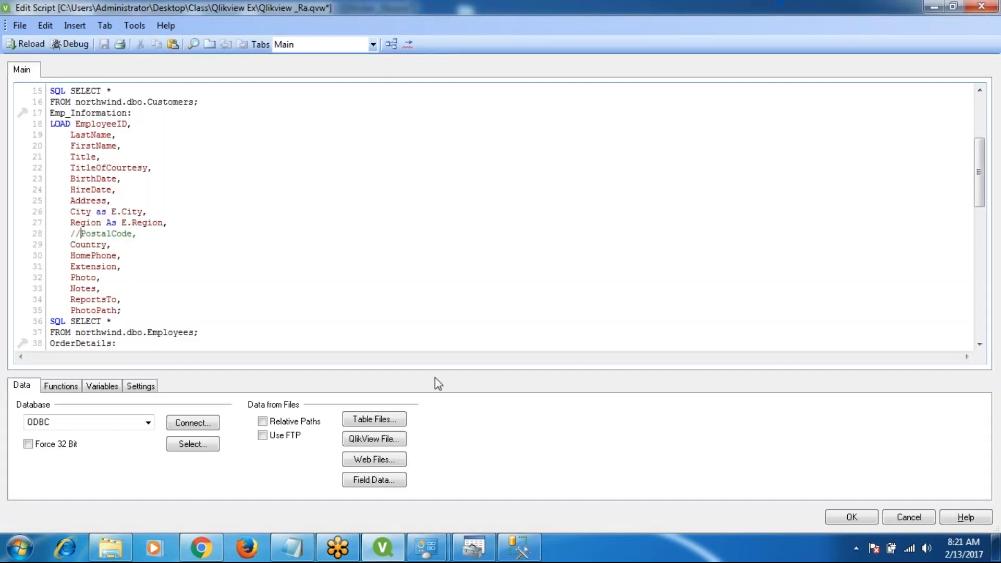
left_click(107, 201)
type("as E.")
type("Adress")
Save the document and reload the script with the Address alias, closing the dialogs that follow without adding fields
left_click(104, 45)
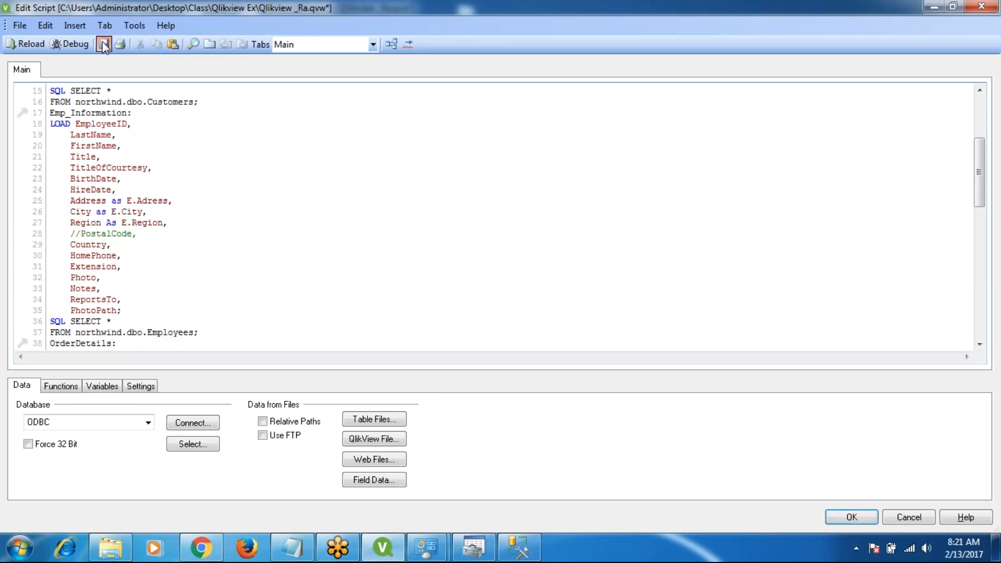
left_click(29, 44)
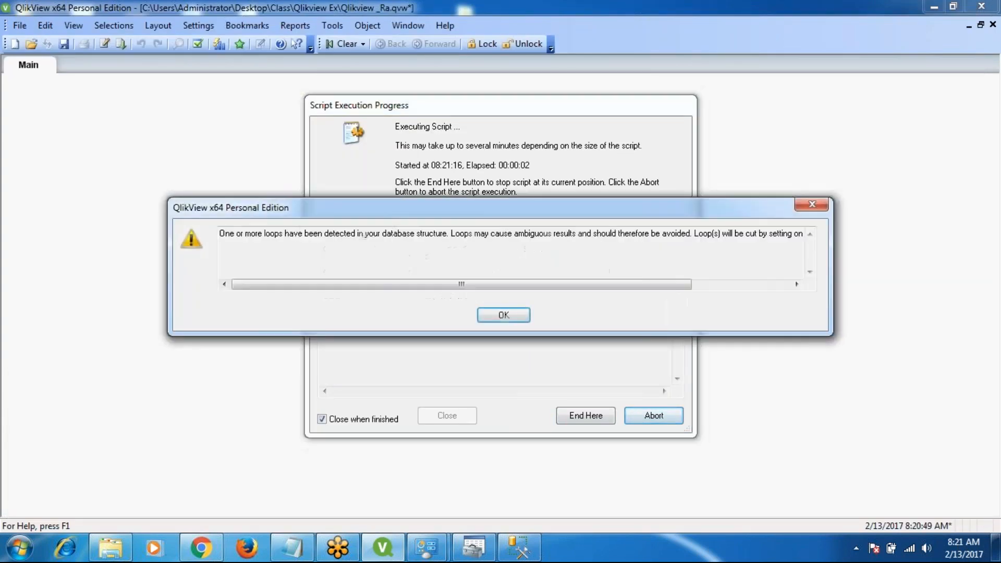
left_click(513, 318)
left_click(515, 445)
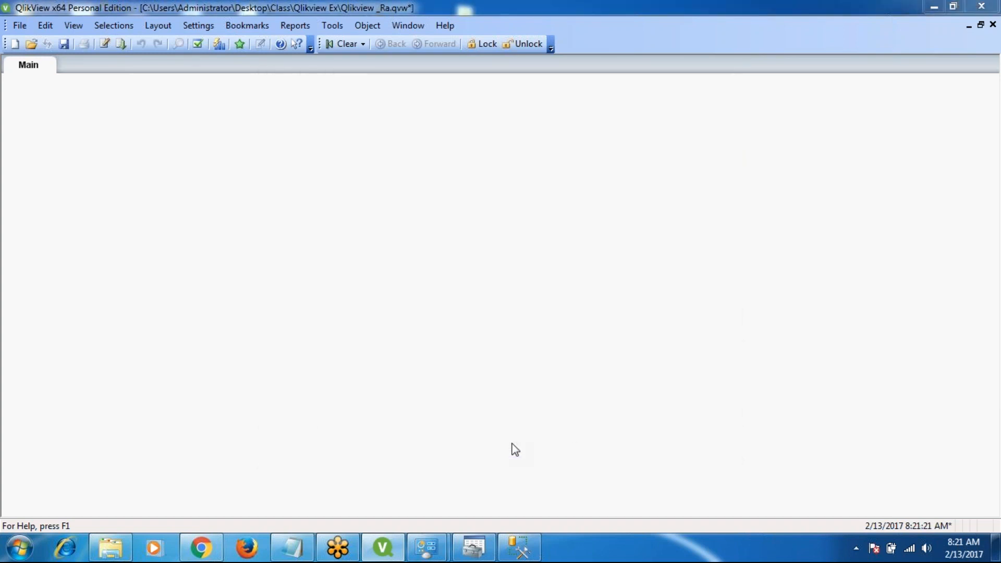
In the table viewer, move the Order_Information table up beside OrderDetails and examine the links between the tables
key("ctrl+t")
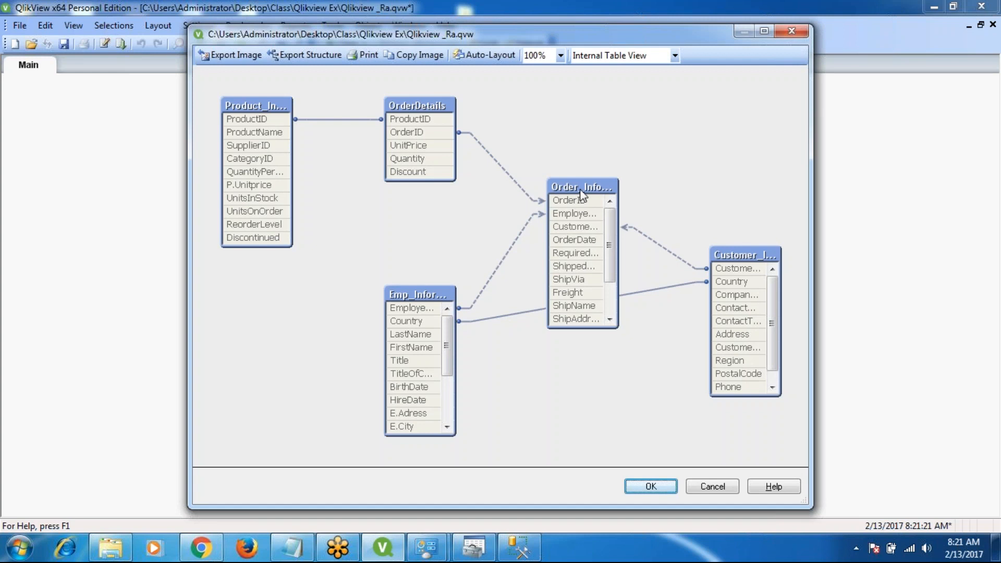
left_click_drag(580, 191, 593, 119)
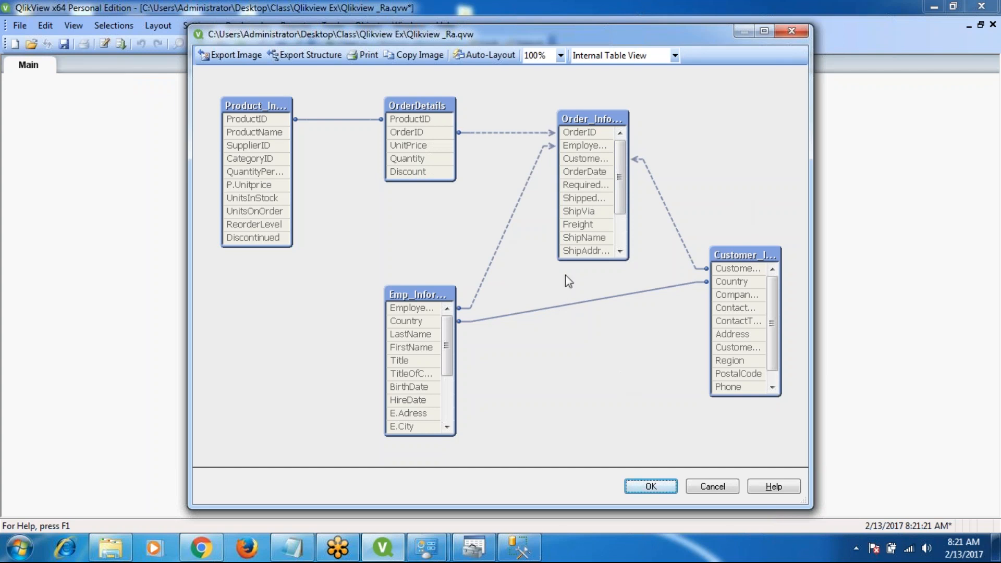
mouse_move(582, 152)
left_click(628, 487)
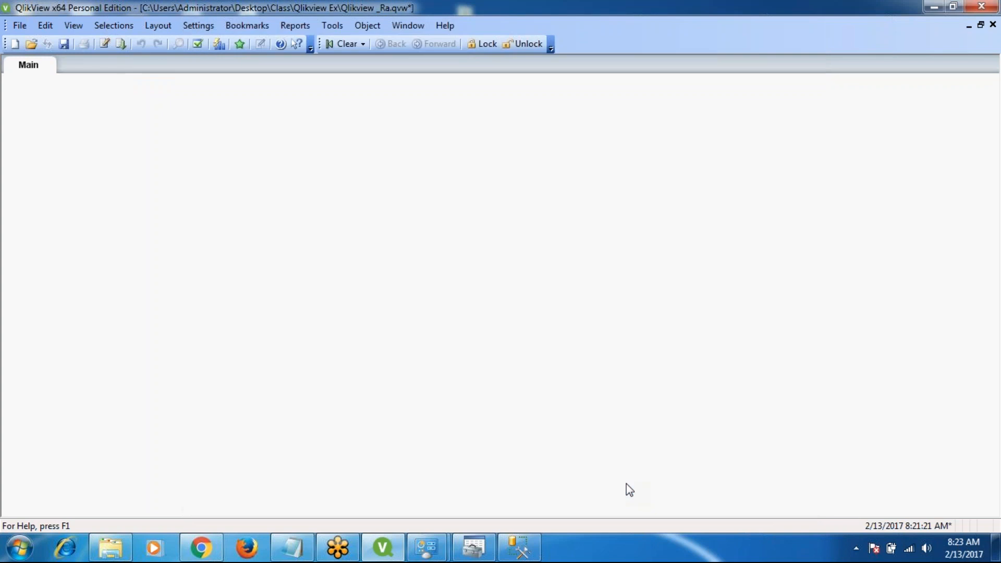
In the script's Emp_Information load, alias the Country field as E.Country
key("ctrl+e")
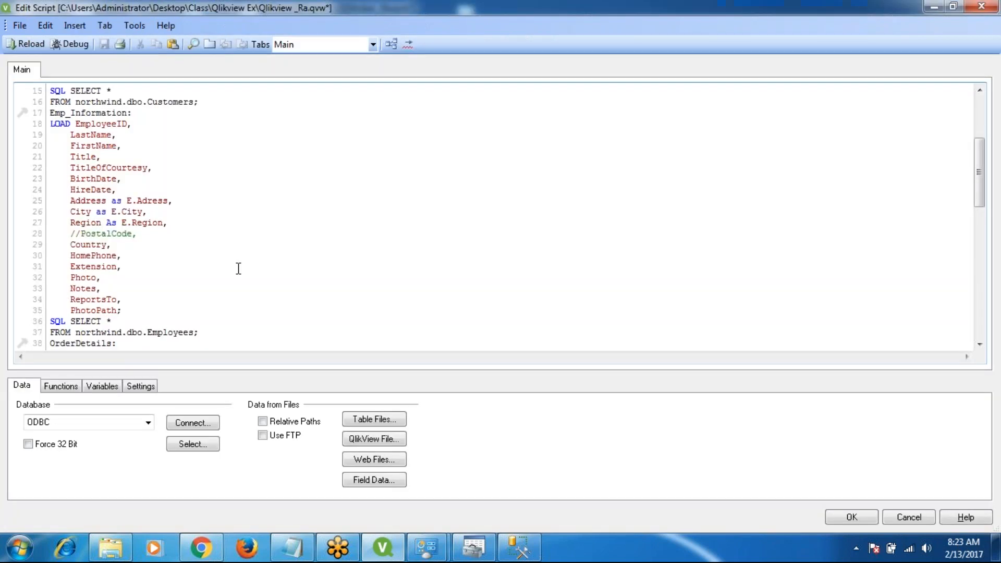
left_click(108, 245)
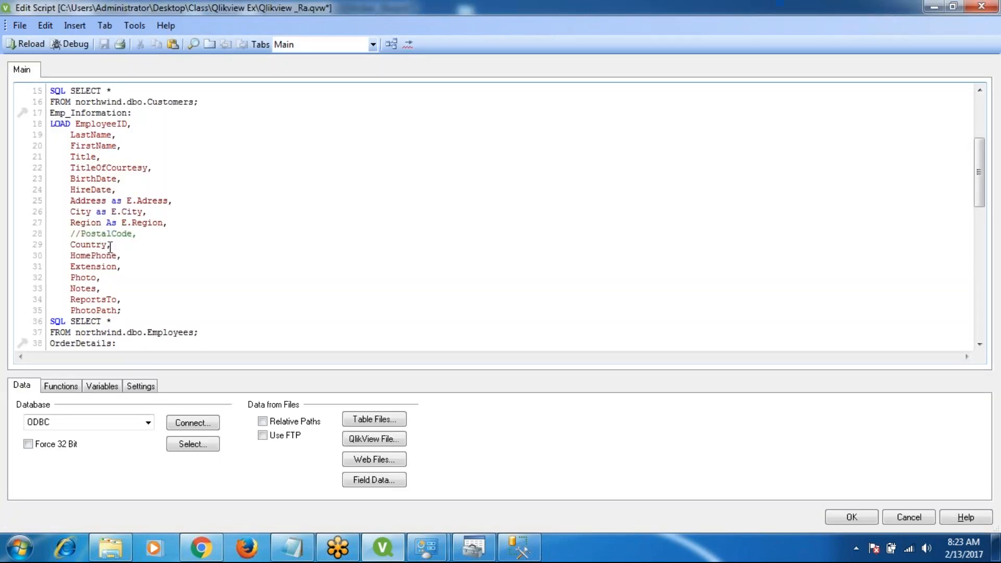
type("as E.Country")
Save the document and reload the script with the Country alias, closing the sheet properties without adding fields
left_click(104, 44)
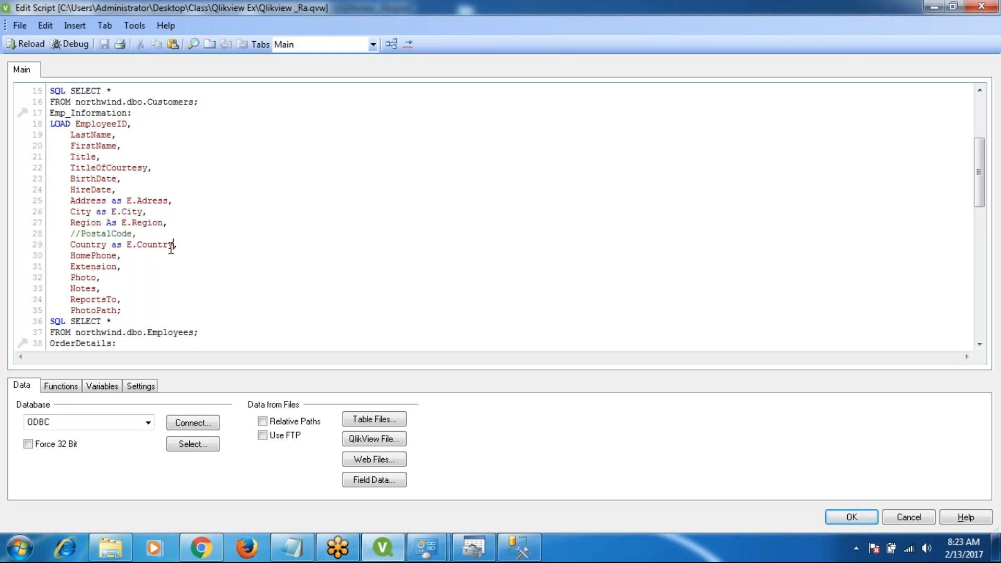
left_click(31, 46)
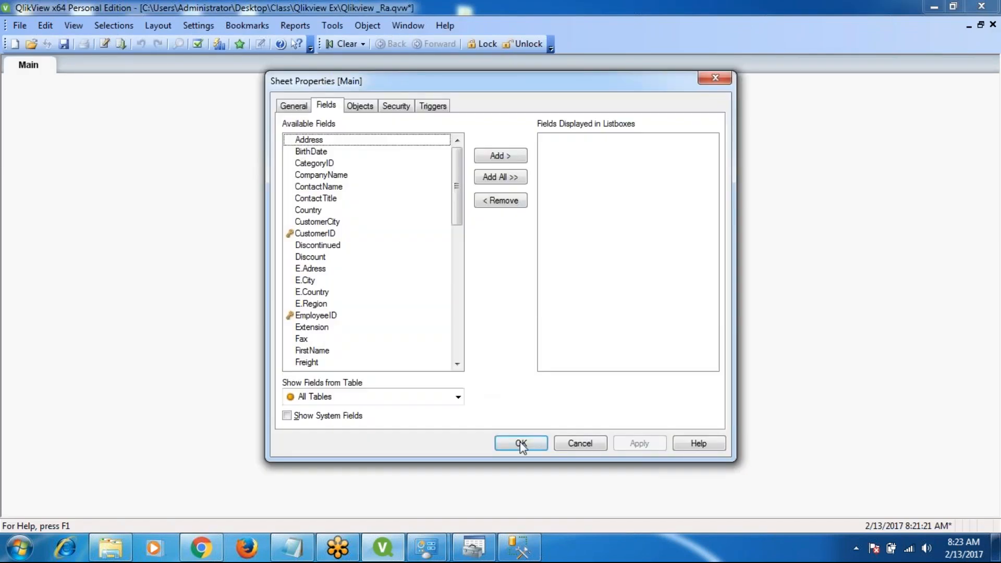
left_click(520, 442)
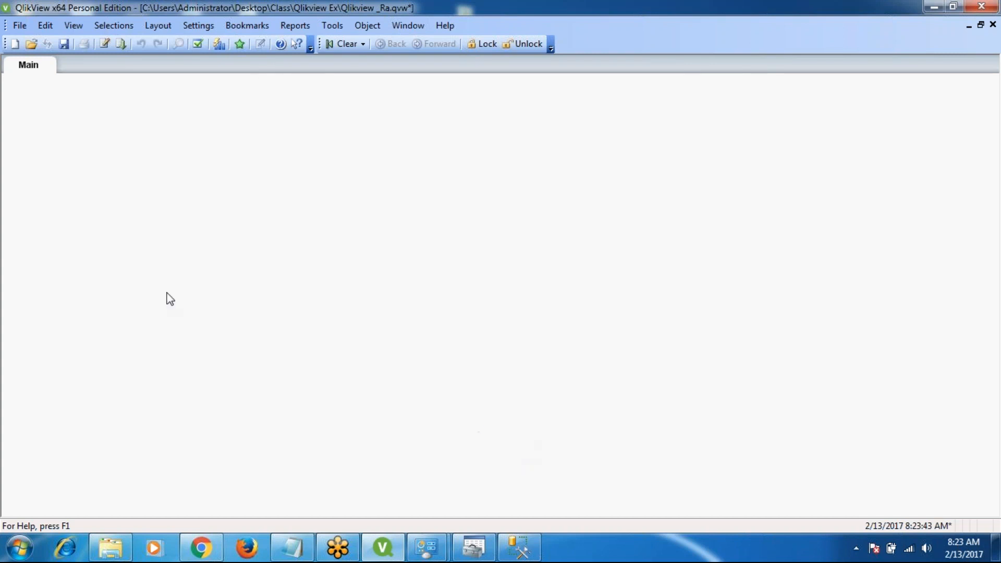
Examine the tables and their key-field links in the table viewer, and close the viewer
key("ctrl+t")
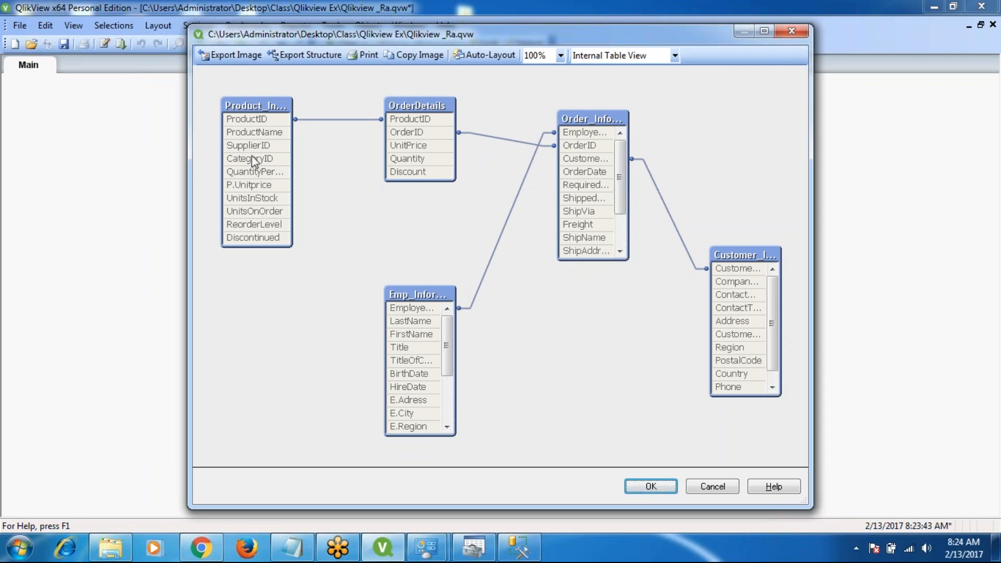
mouse_move(268, 229)
mouse_move(408, 183)
left_click(645, 486)
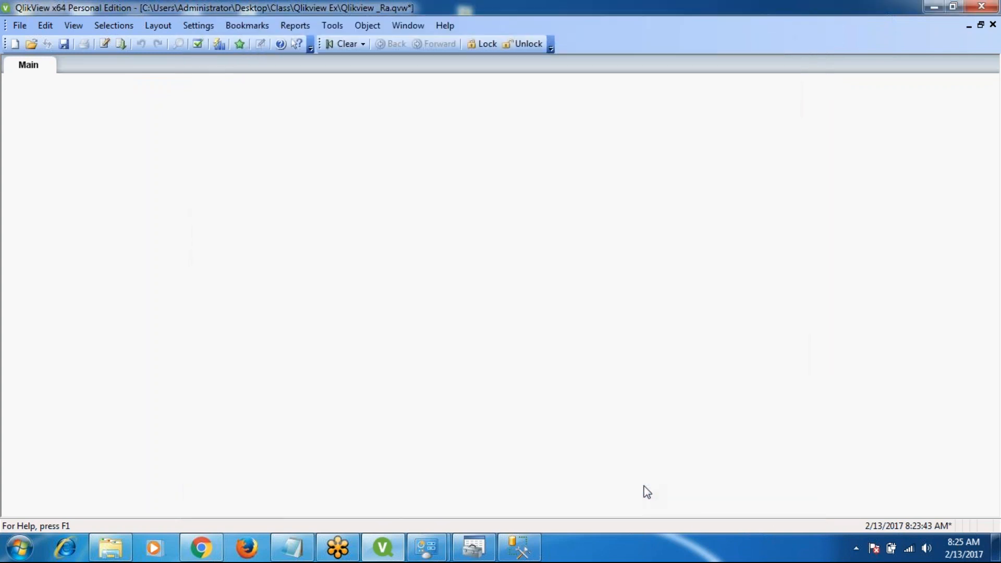
Open the load script and copy the OrderDate field name from the Order_Information load
key("ctrl+e")
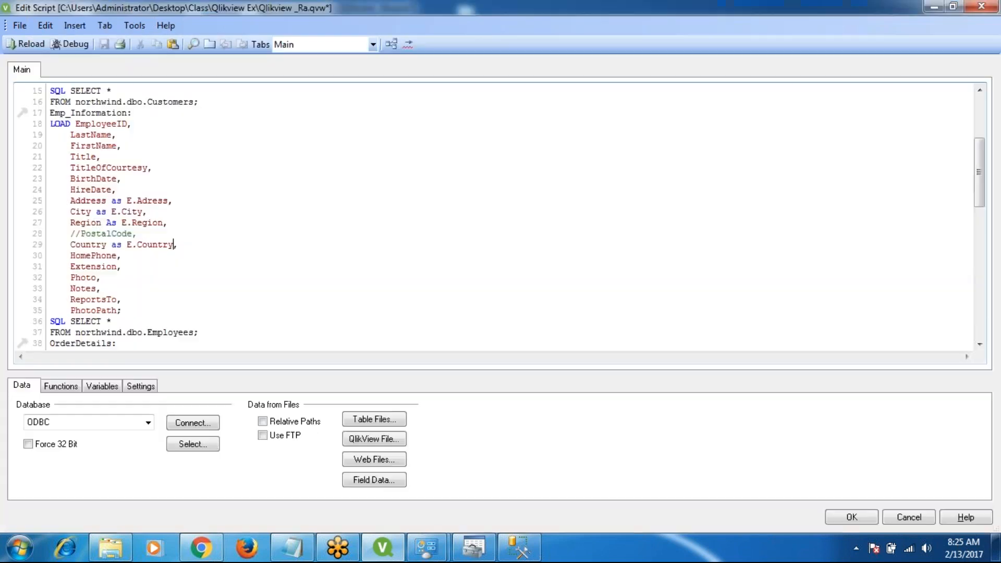
left_click(204, 274)
key("Down")
key("Down")
scroll(203, 273, "down", 5)
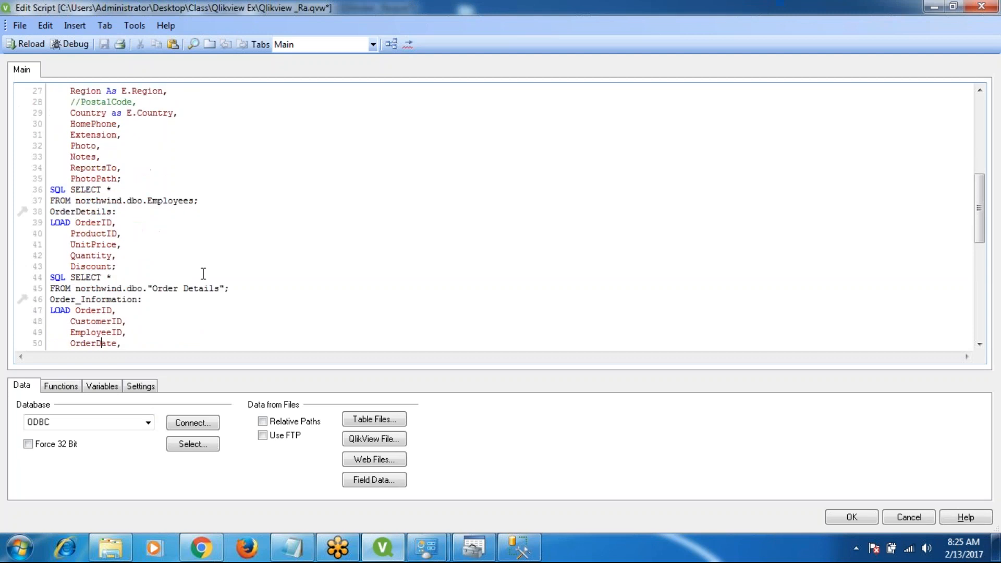
key("Down")
key("Down")
key("Down")
key("Down")
key("Down")
key("Down")
key("Down")
key("Down")
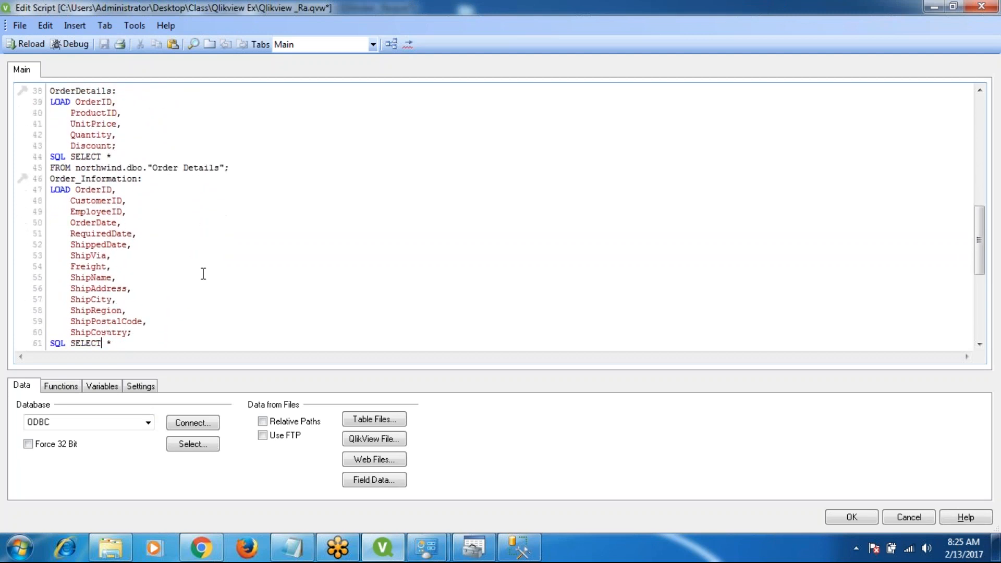
key("Down")
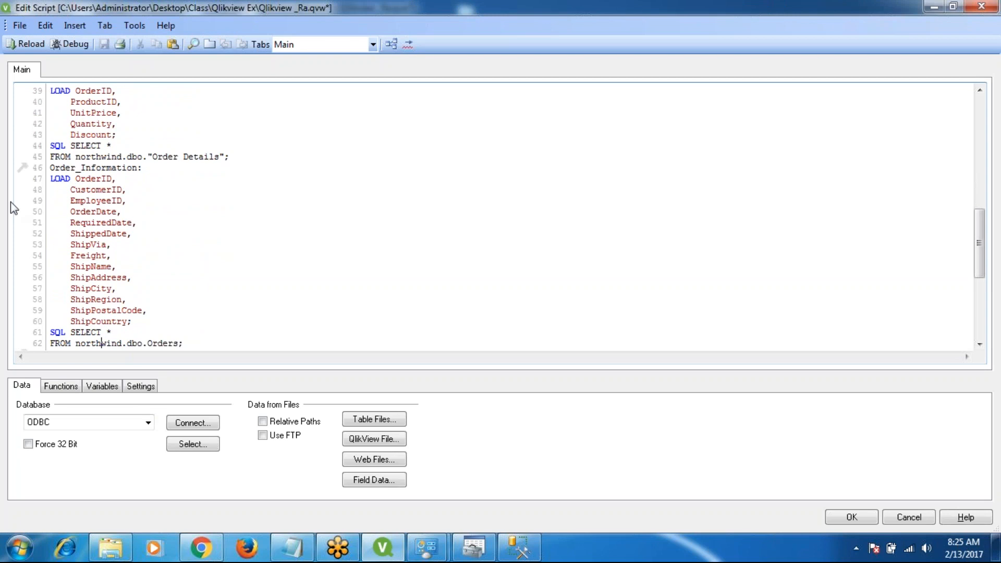
left_click_drag(75, 211, 137, 207)
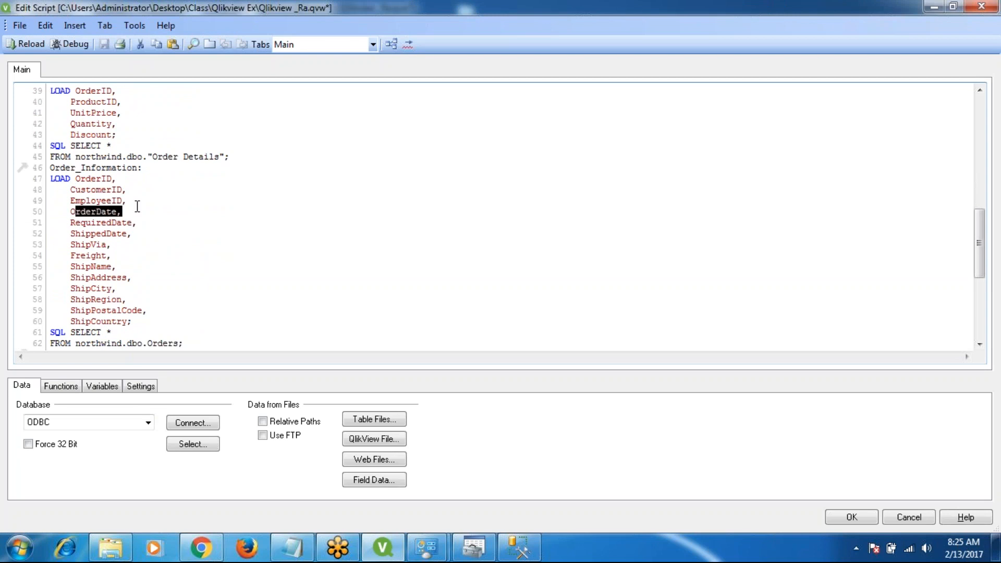
left_click(230, 222)
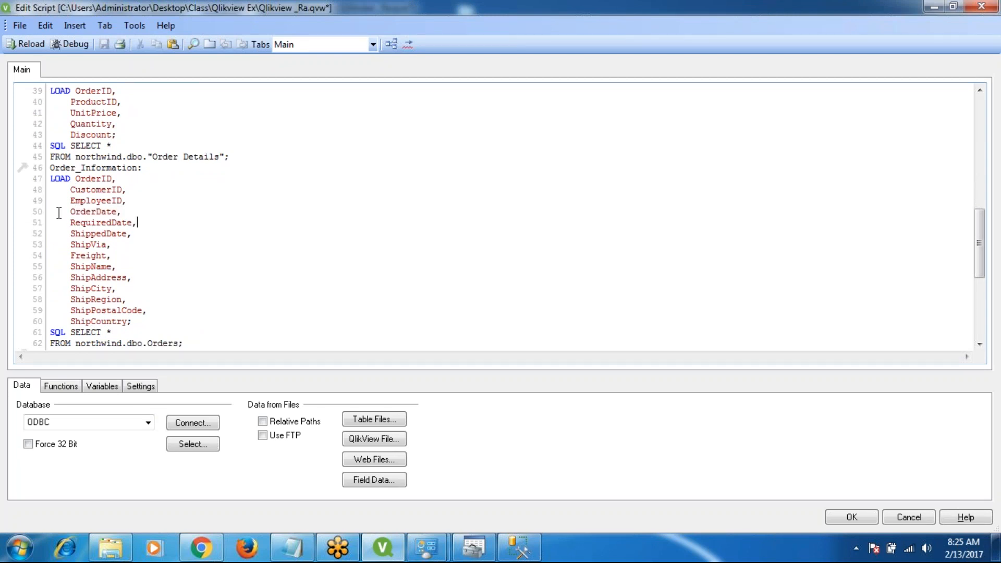
left_click_drag(71, 211, 117, 211)
key("ctrl+c")
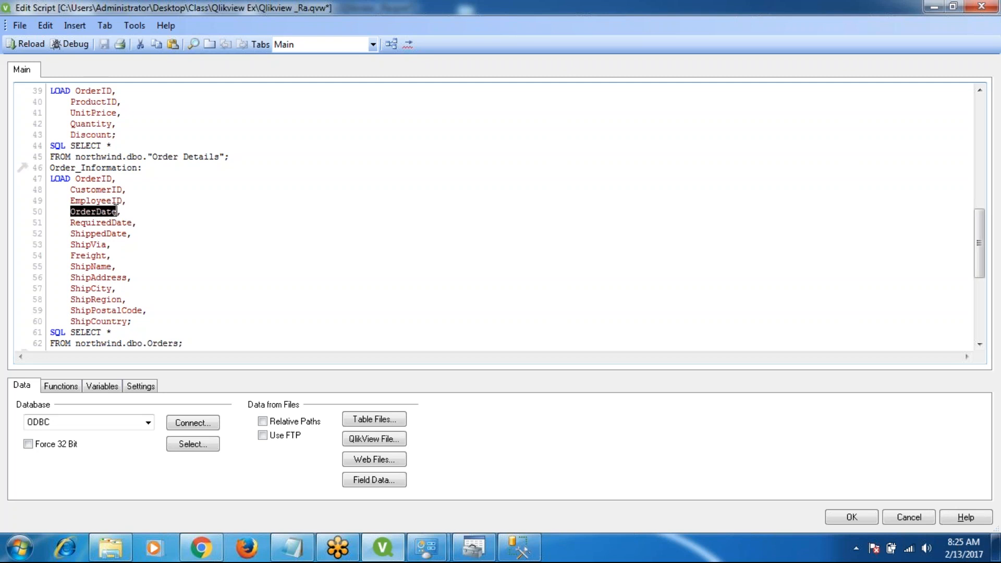
Below OrderDate in the Order_Information load, add the field line Year(OrderDate) as Year, followed by a comma and a new line
left_click(123, 212)
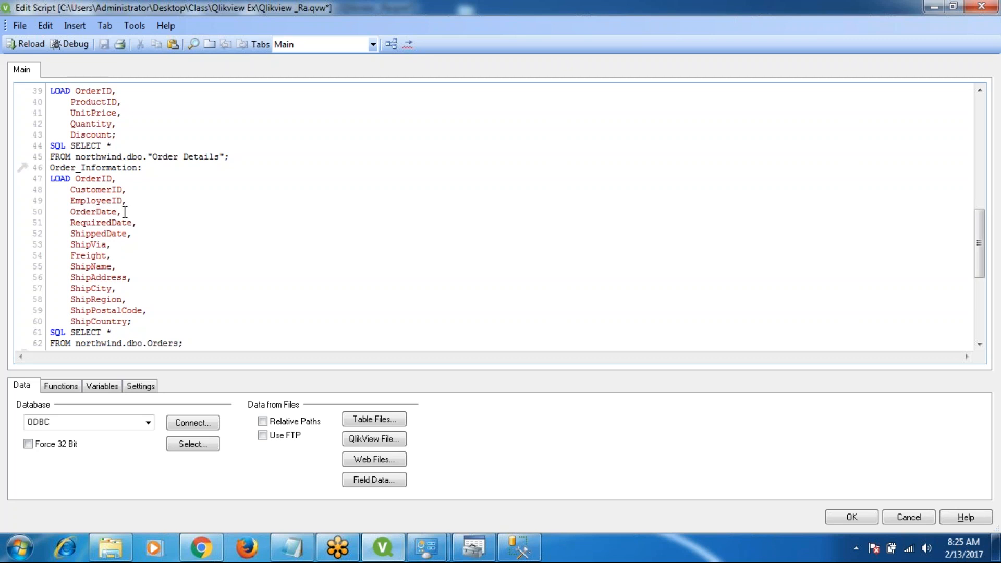
key("Return")
type("T")
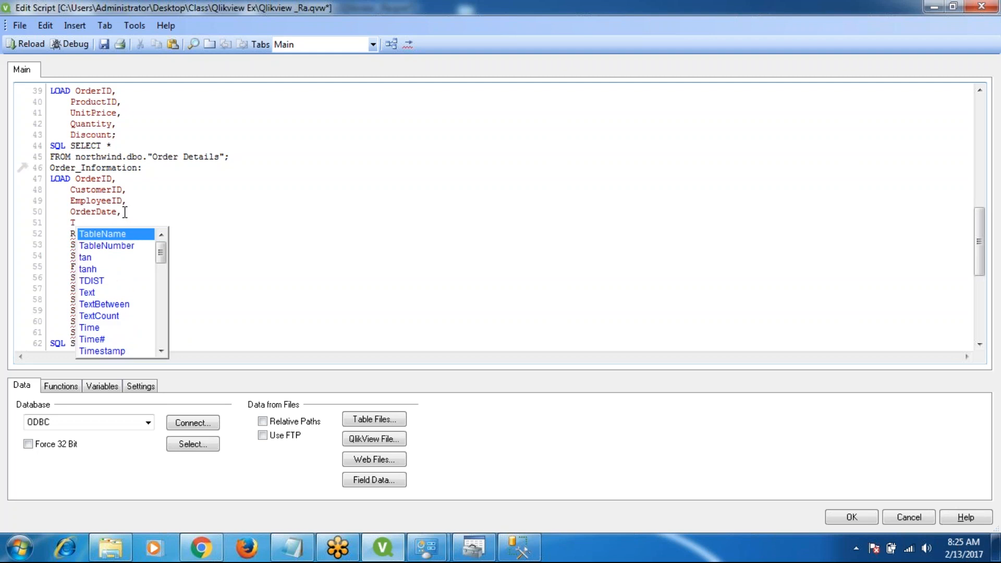
key("BackSpace")
type("Year")
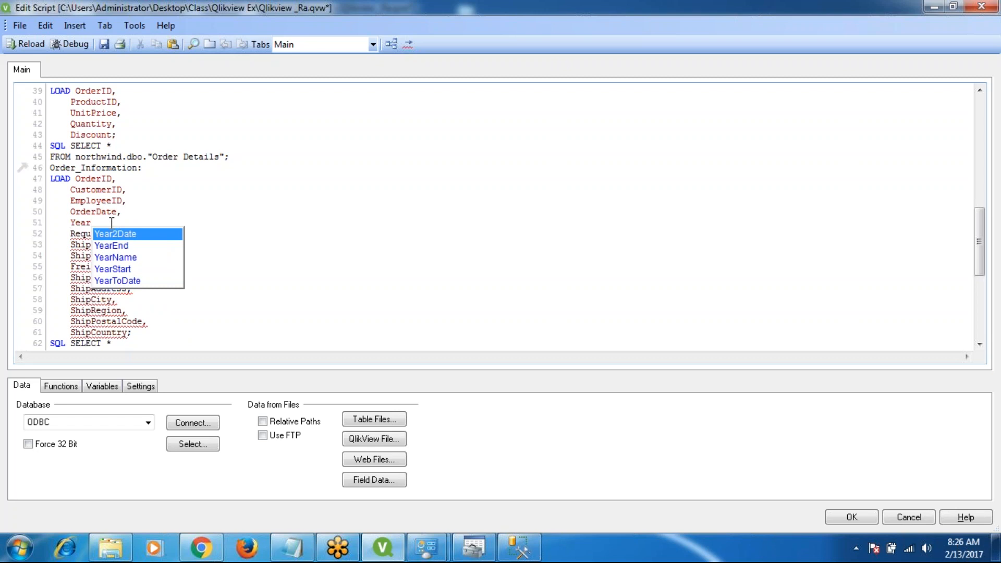
type("(")
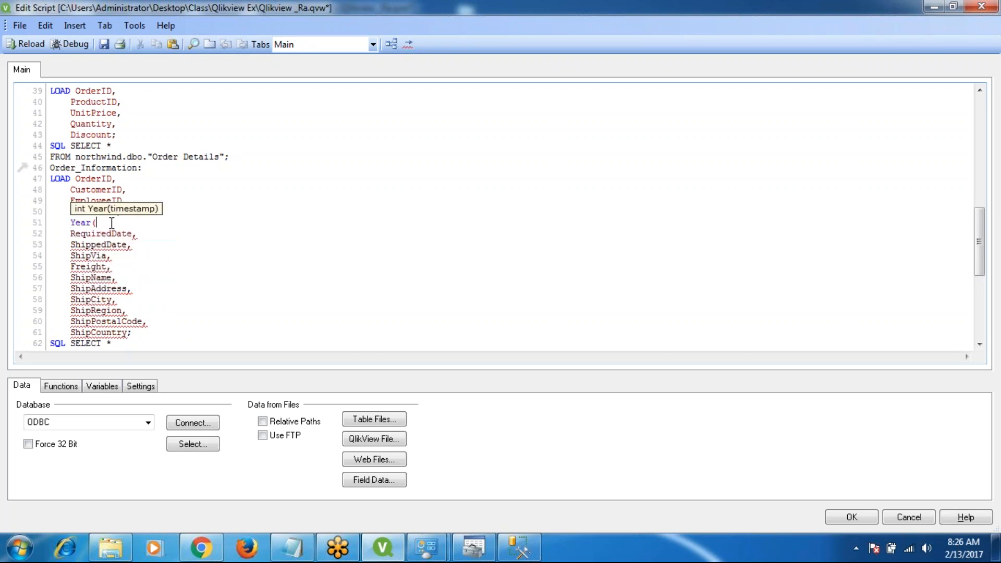
type("OrderDate)")
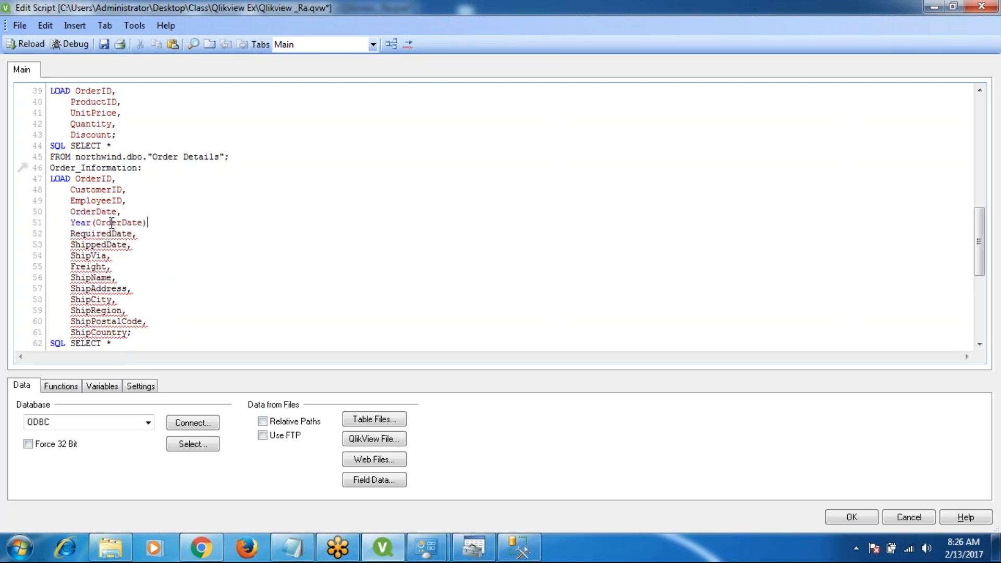
type(" as Year,")
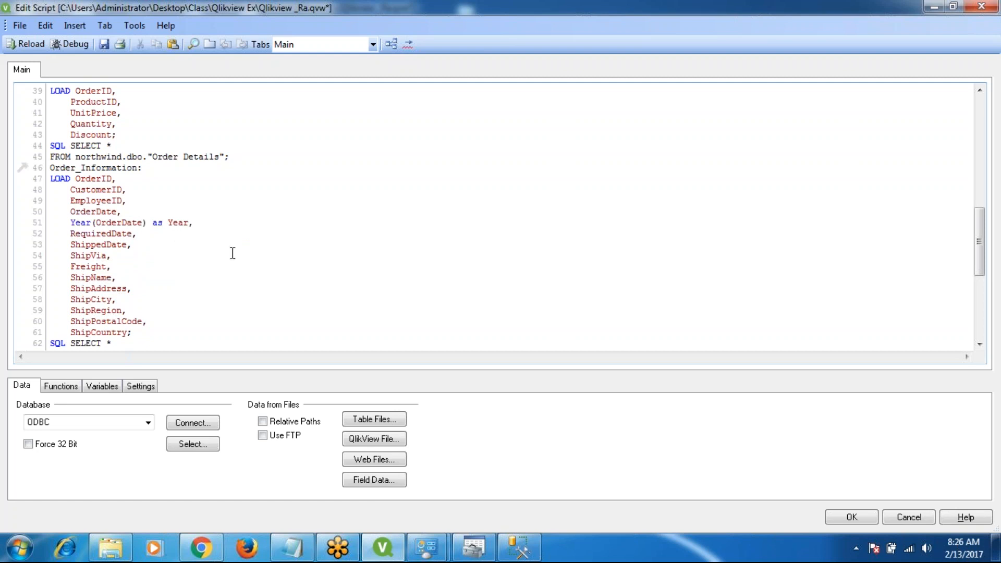
key("Return")
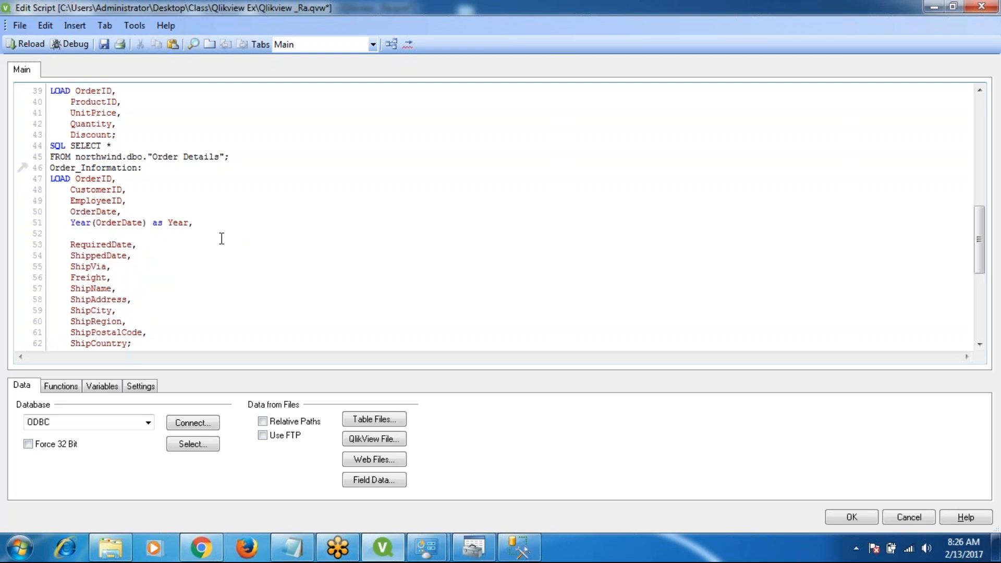
type("Quater")
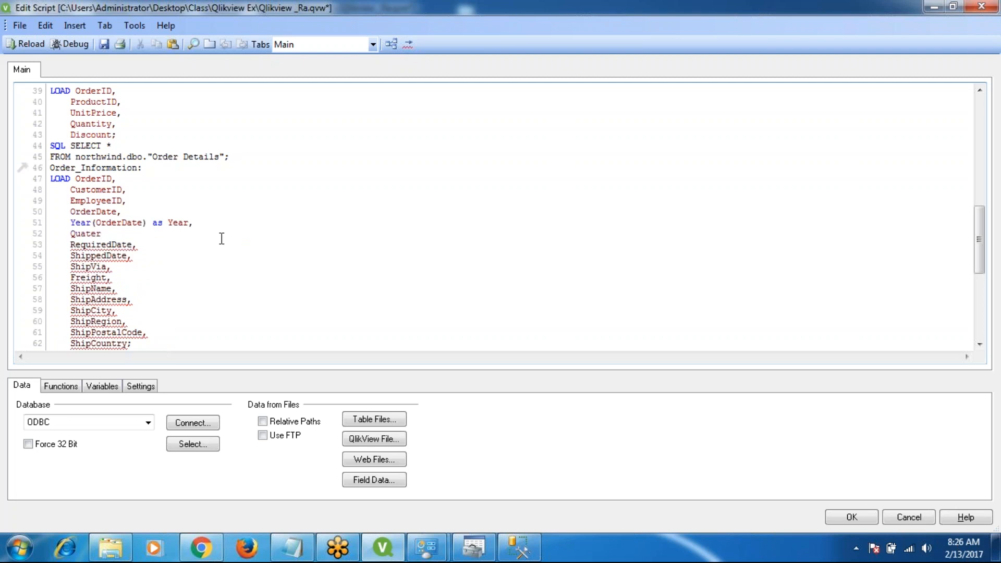
type("(Yea")
key("BackSpace")
key("BackSpace")
key("BackSpace")
key("ctrl+v")
key("BackSpace")
key("BackSpace")
key("BackSpace")
key("BackSpace")
key("BackSpace")
key("BackSpace")
key("BackSpace")
key("BackSpace")
key("BackSpace")
key("BackSpace")
key("BackSpace")
key("BackSpace")
key("BackSpace")
key("BackSpace")
key("BackSpace")
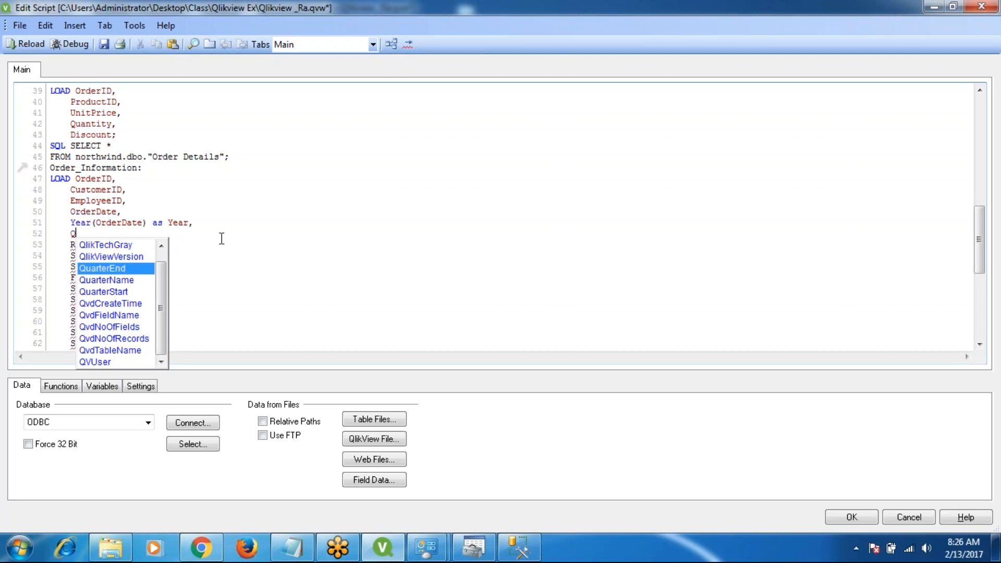
key("BackSpace")
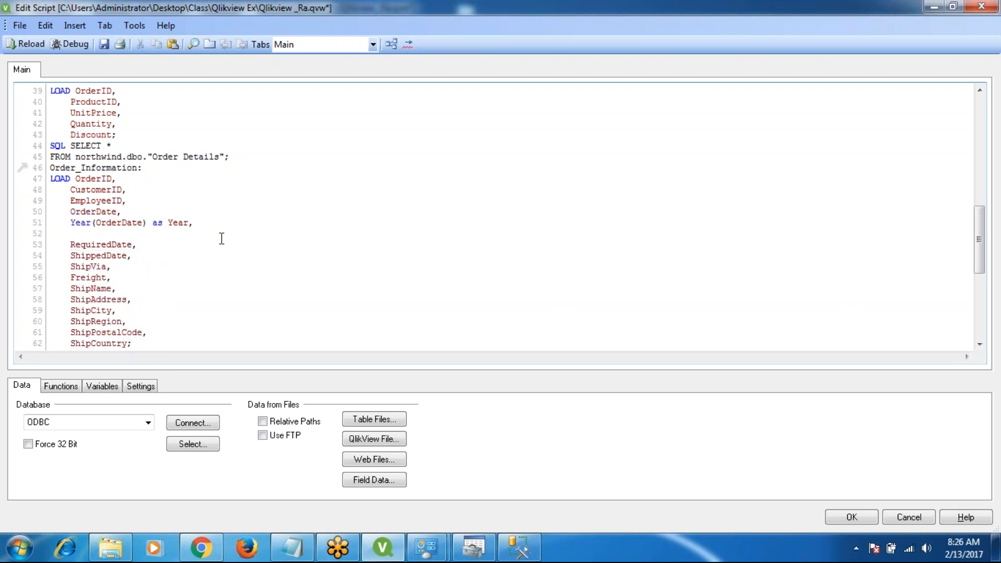
Add the field line QuarterName(OrderDate) as Quater, below the Year line, ending with a comma and a new line
type("q")
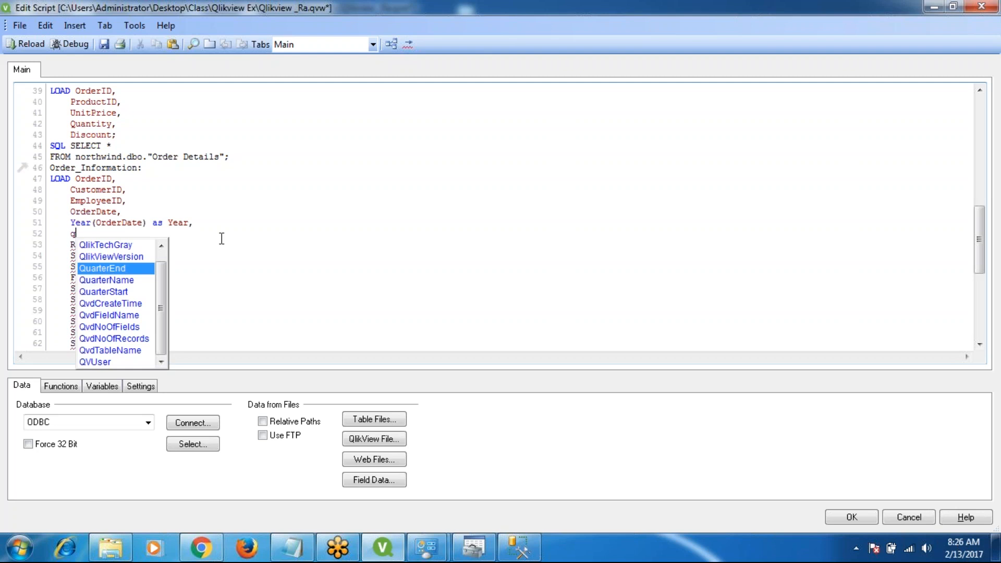
left_click(118, 282)
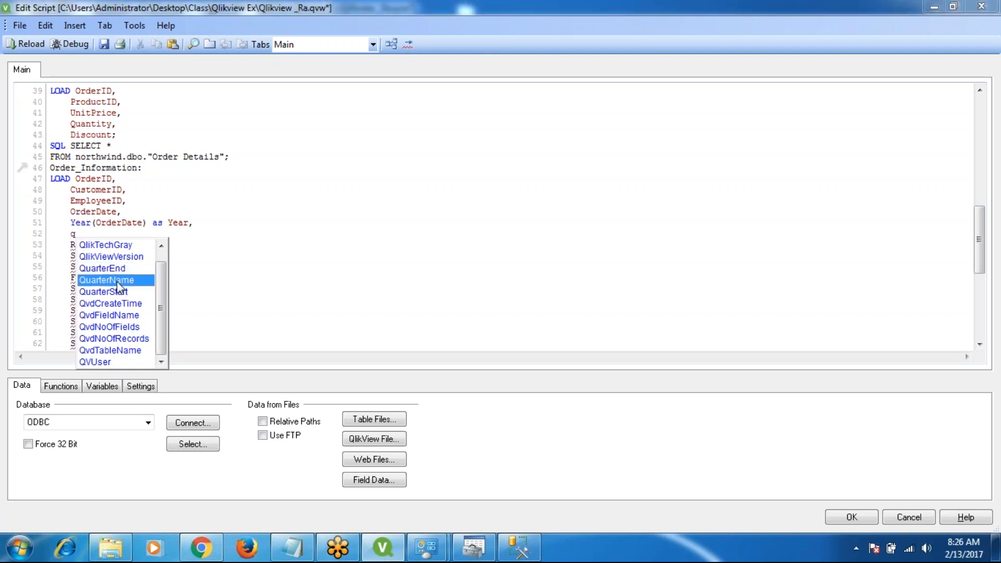
double_click(118, 281)
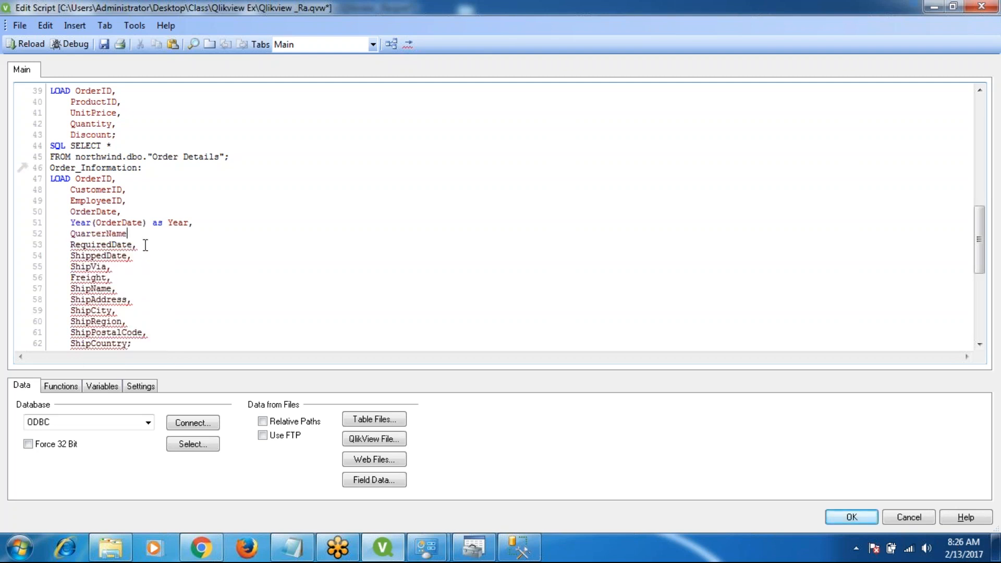
type("(OrderDate")
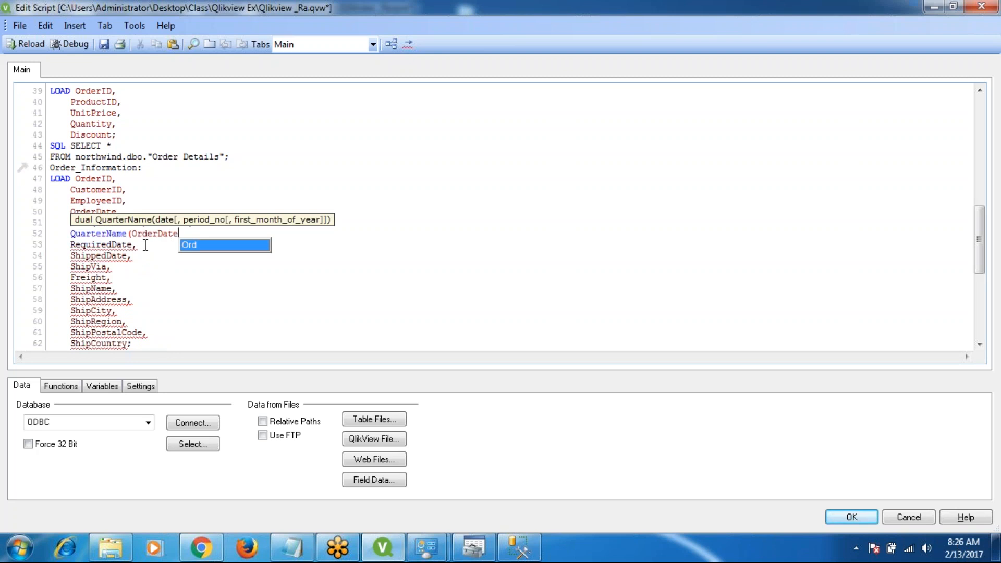
type(") as ")
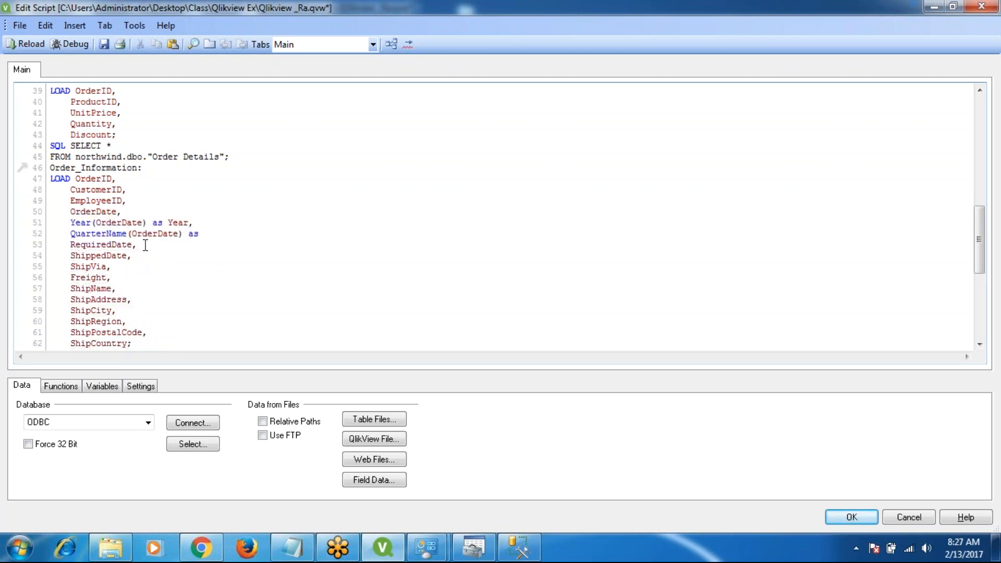
type("Q")
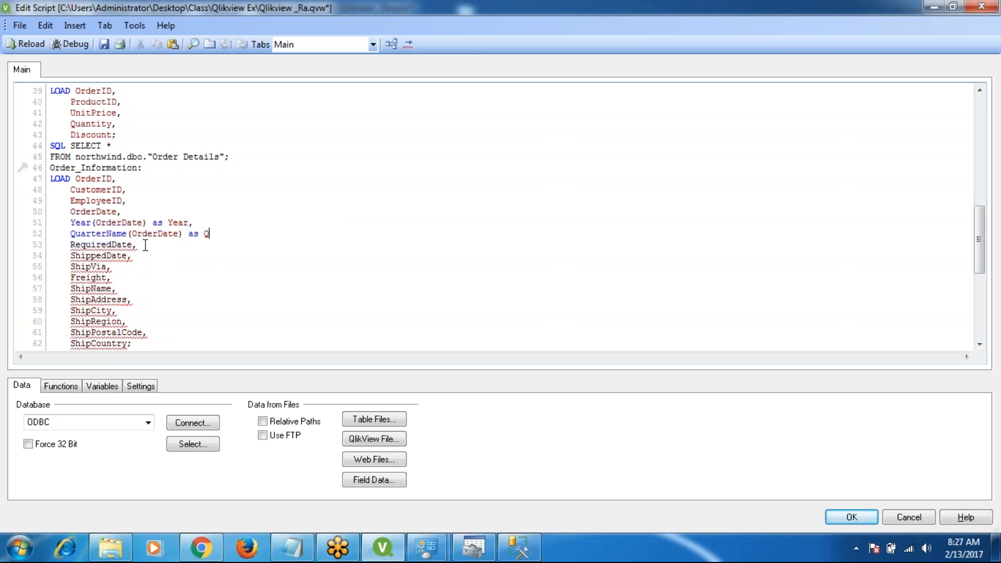
type("uater,")
key("Return")
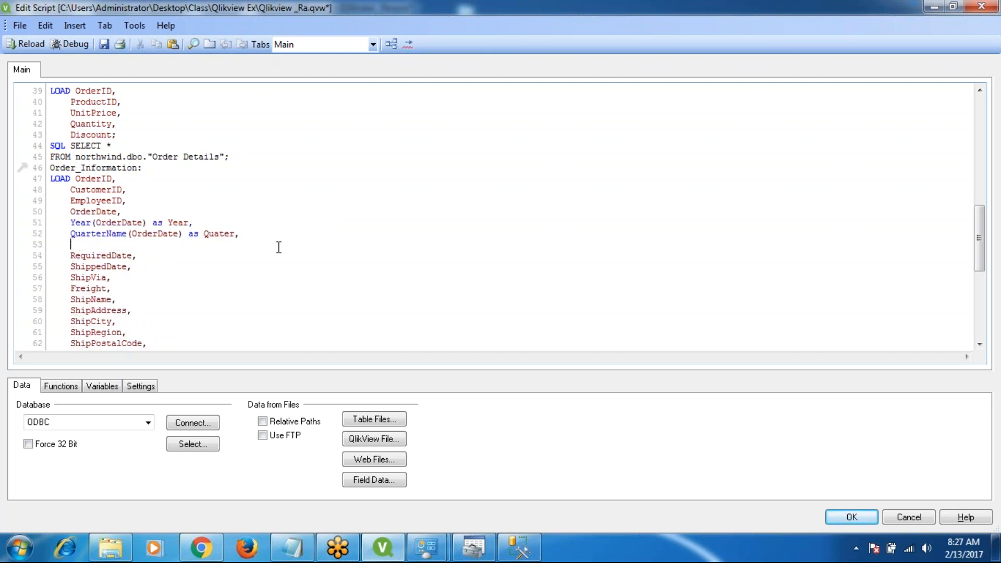
Add the field line MonthName(OrderDate) as Month, below the quarter line, ending with a comma and a new line
type("Month")
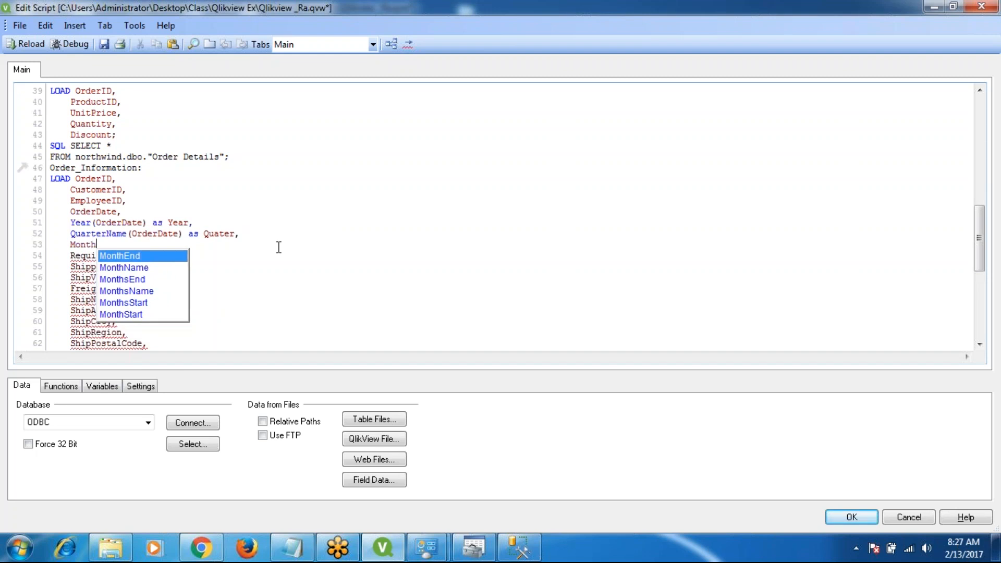
left_click(142, 268)
key("Return")
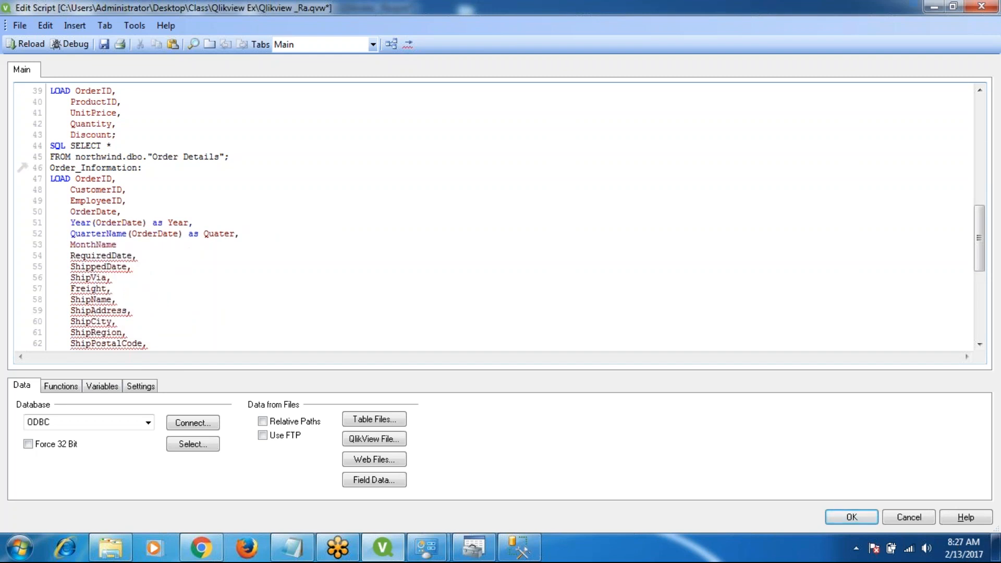
type("()")
key("BackSpace")
key("BackSpace")
type("(OrderDate")
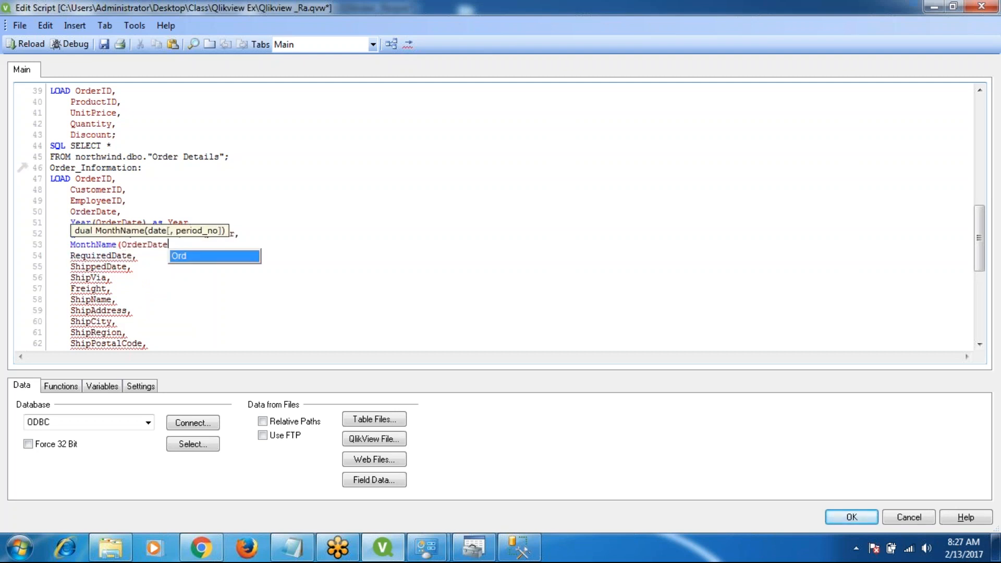
type(") as ")
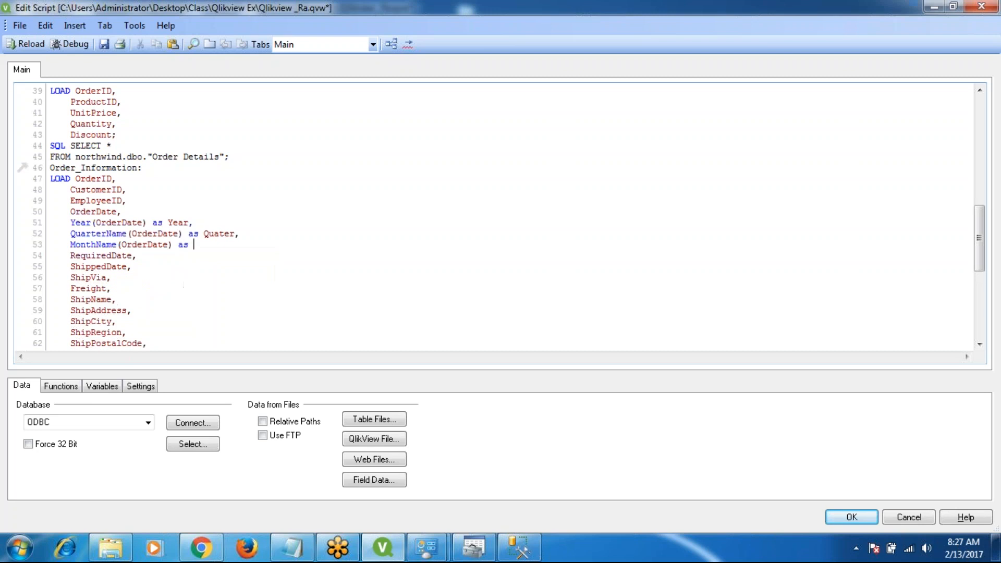
type("Month")
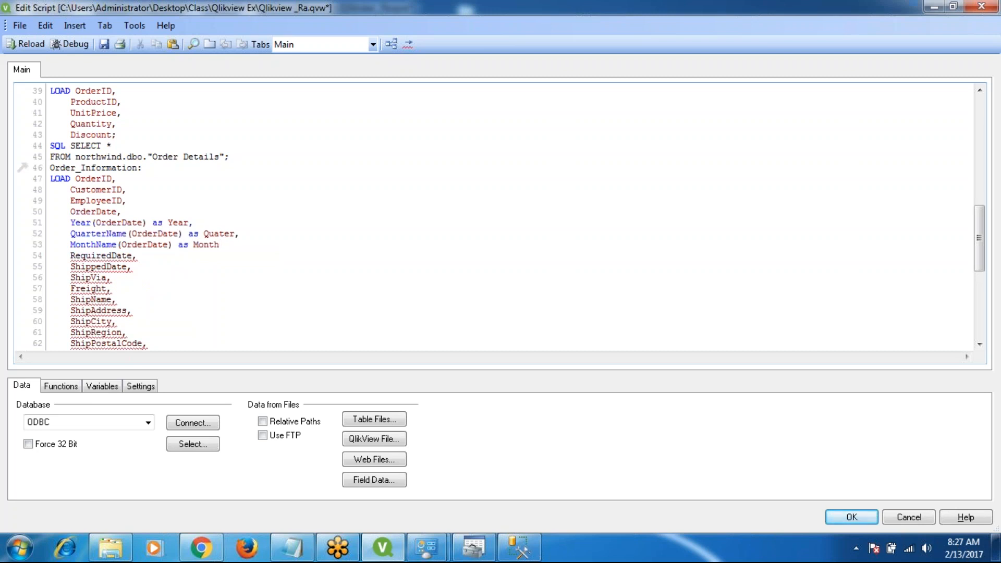
type(",")
key("Return")
Add the field line Week(OrderDate) as Week below the Month line, ending with a comma and a new line
type("We")
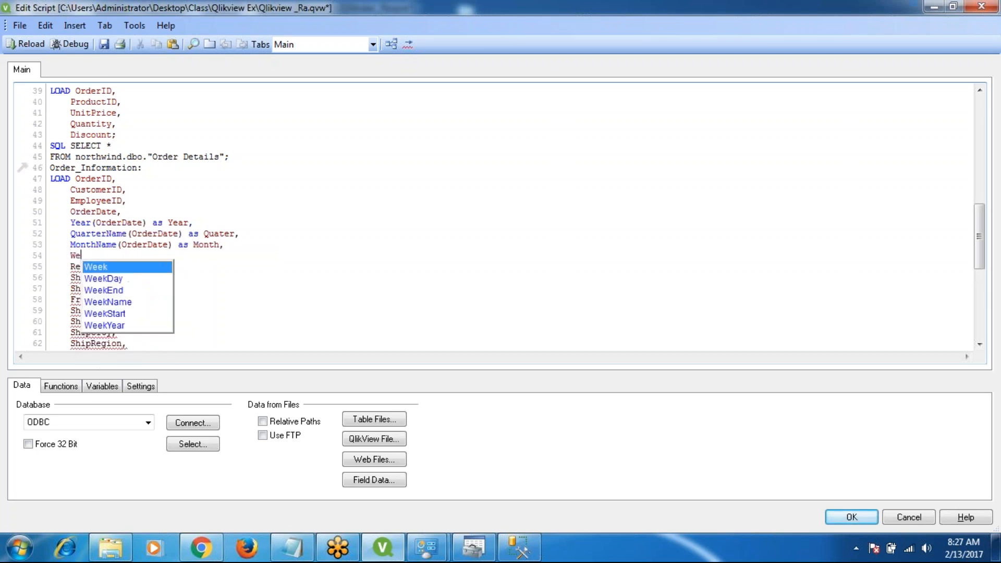
type("ek")
key("Return")
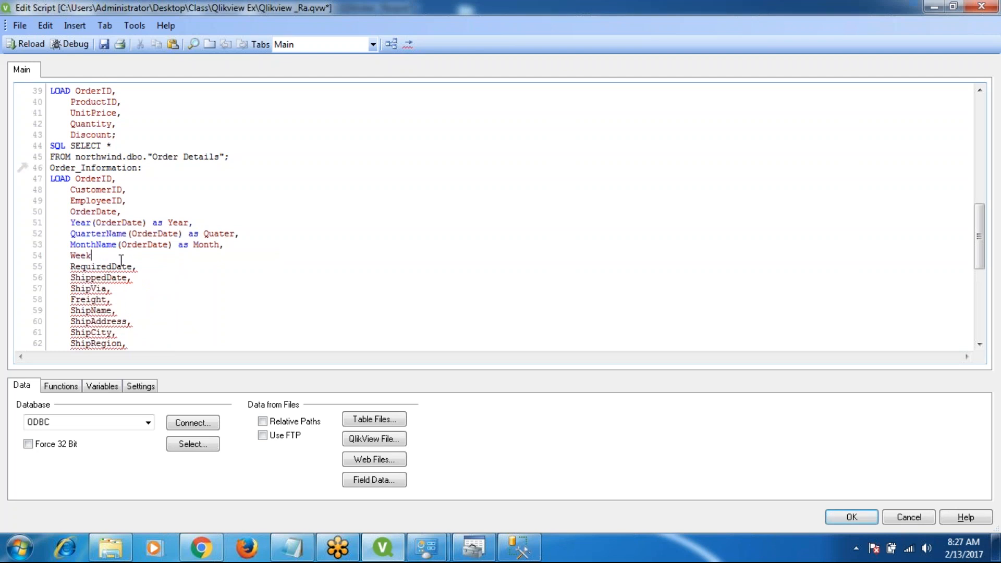
type("(")
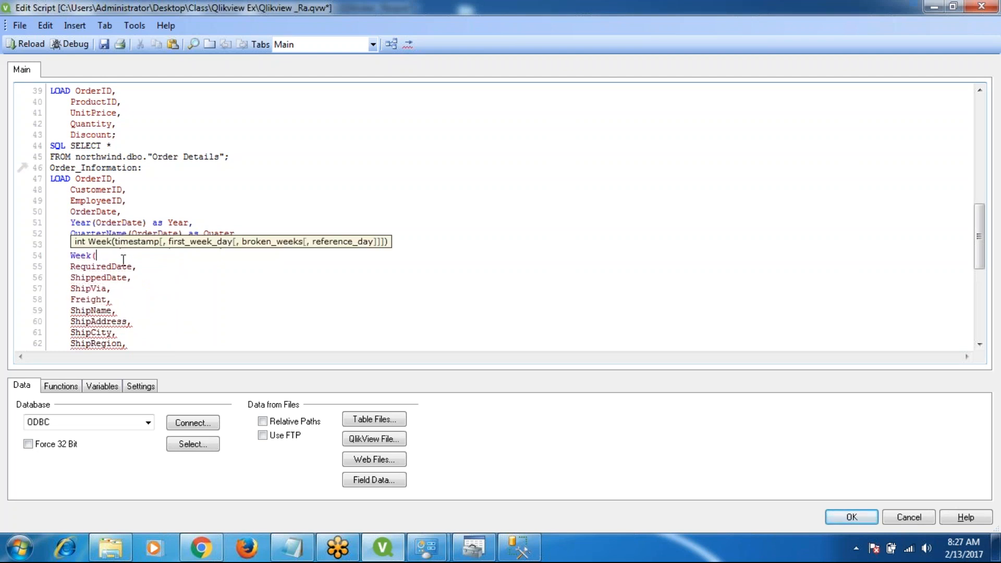
type("OrderDate")
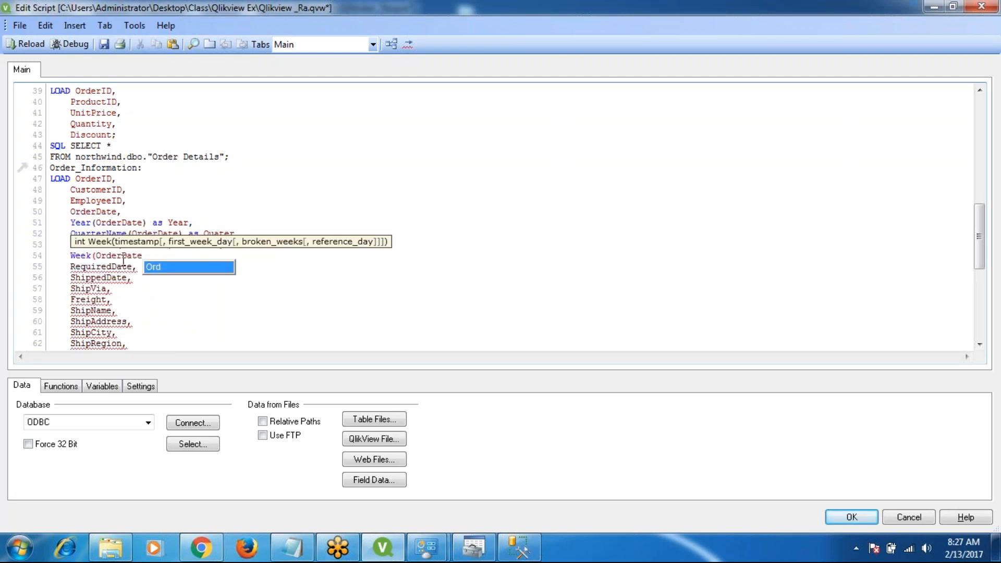
type(") as")
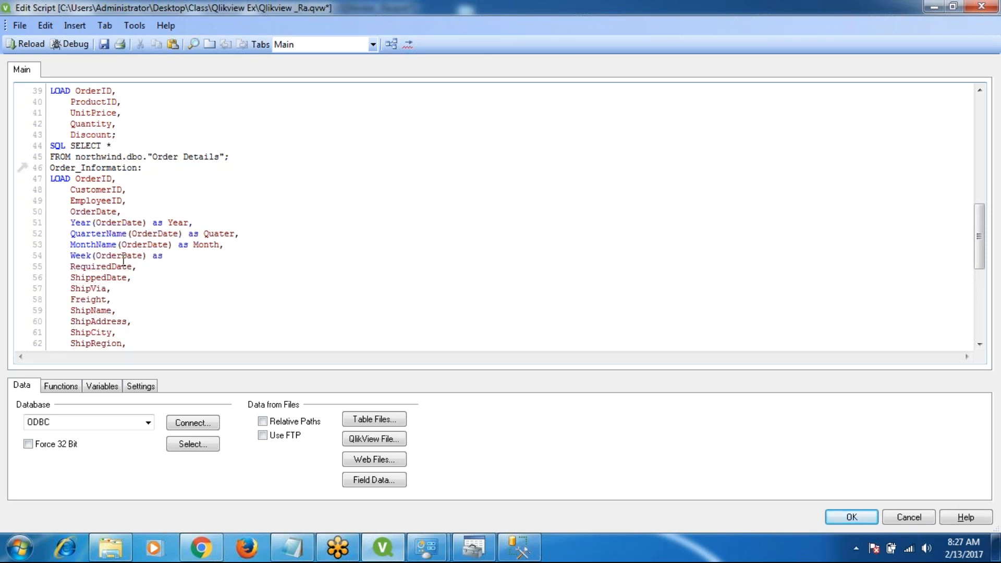
type(" Week")
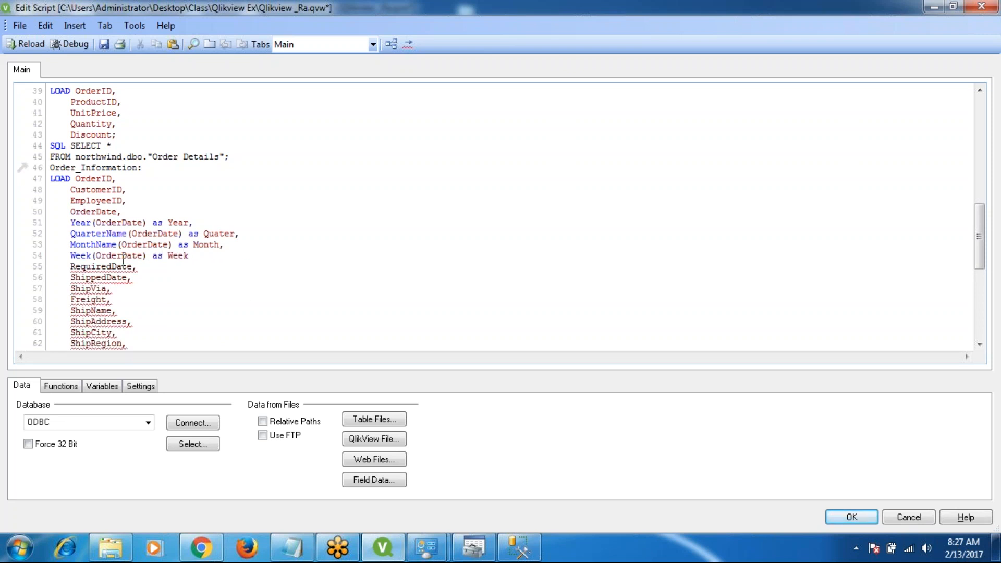
type(",")
key("Return")
Add the field line Day(OrderDate) as Day below the Week line, ending with a comma
type("Day")
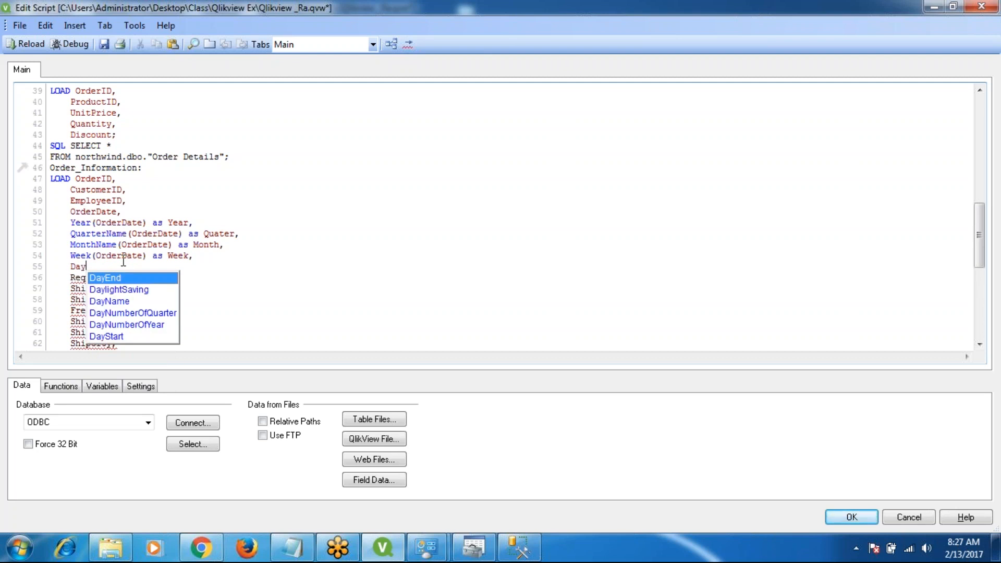
key("Escape")
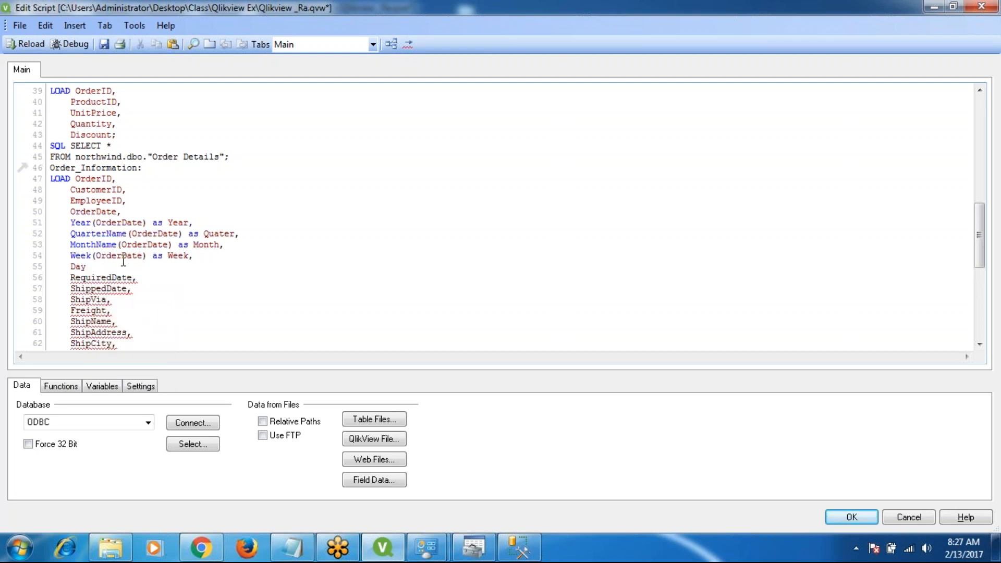
type("(OrderDate")
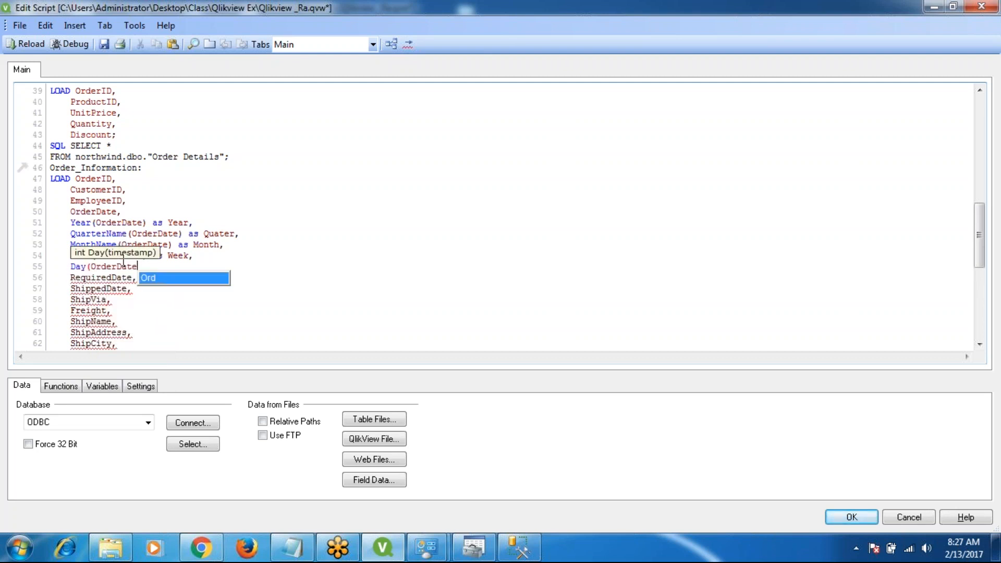
type(") as")
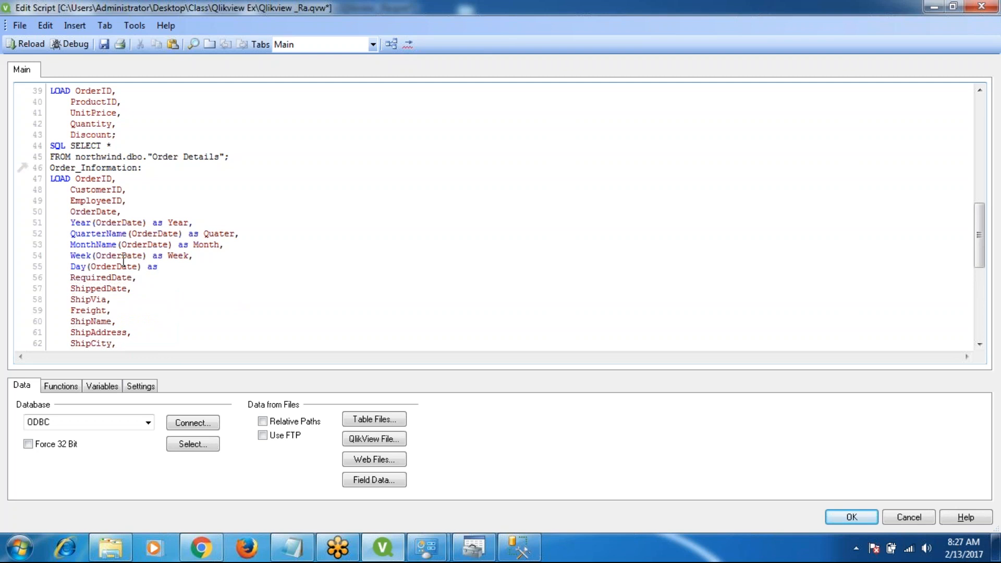
type(" Day,")
Save the script and reload the data, accepting the sheet properties without adding any listboxes
left_click(103, 45)
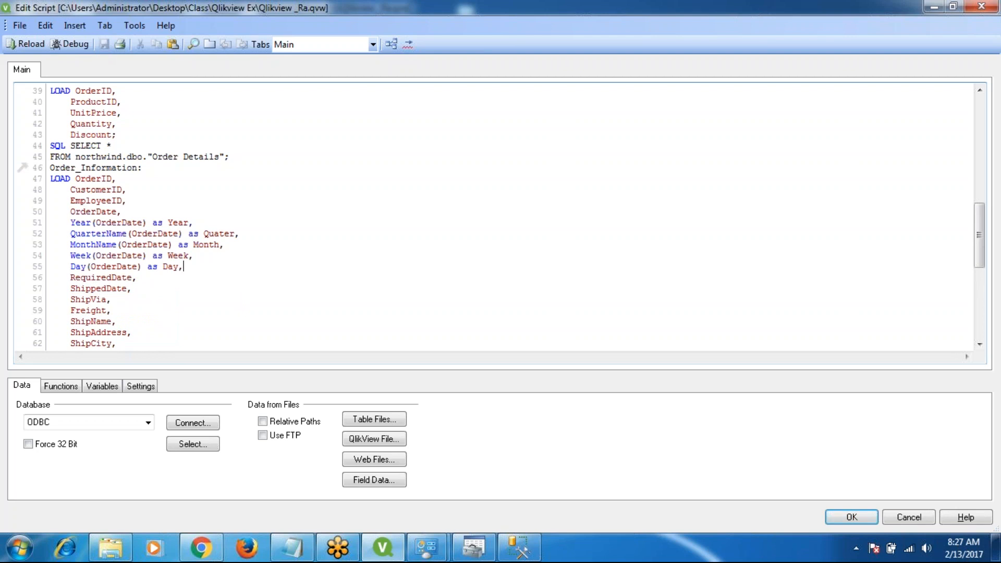
left_click(24, 45)
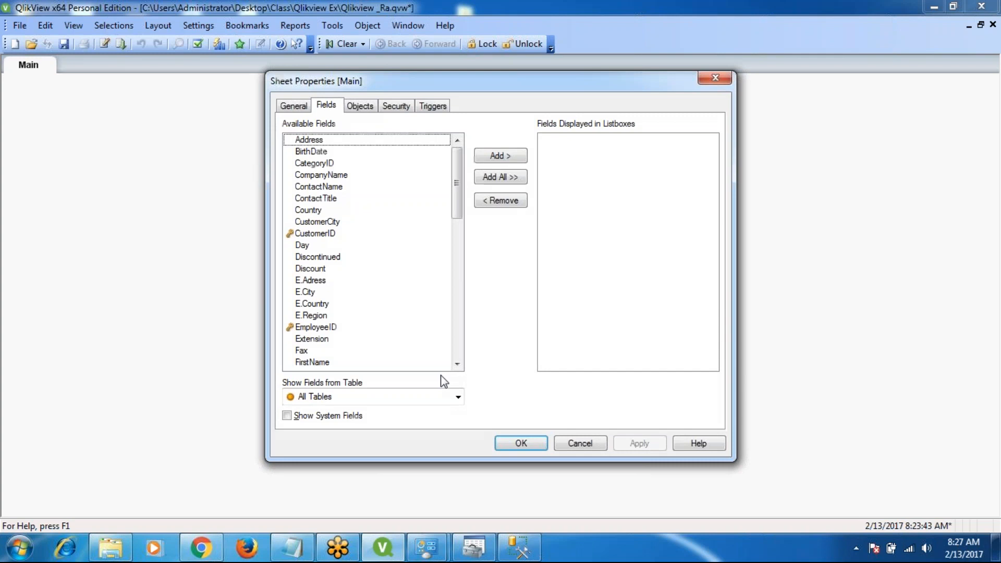
left_click(524, 443)
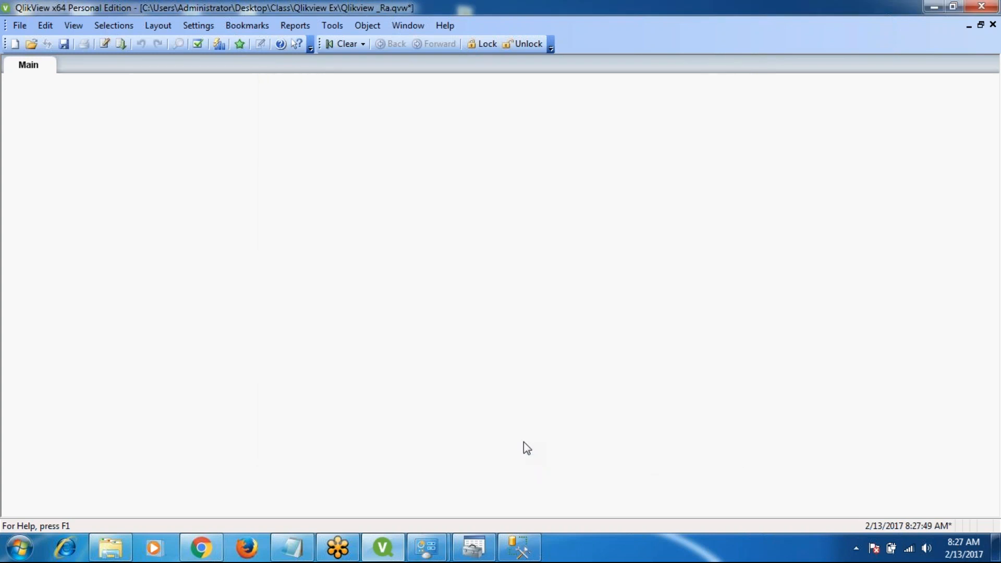
Examine the date fields and the remaining fields of the Order_Information table in the Table Viewer, and close it
key("ctrl+t")
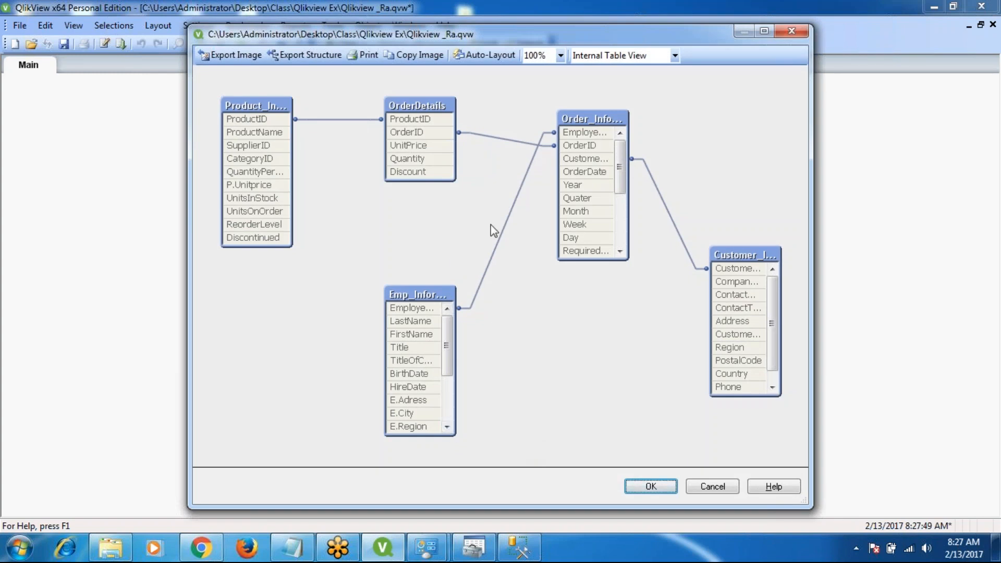
mouse_move(573, 190)
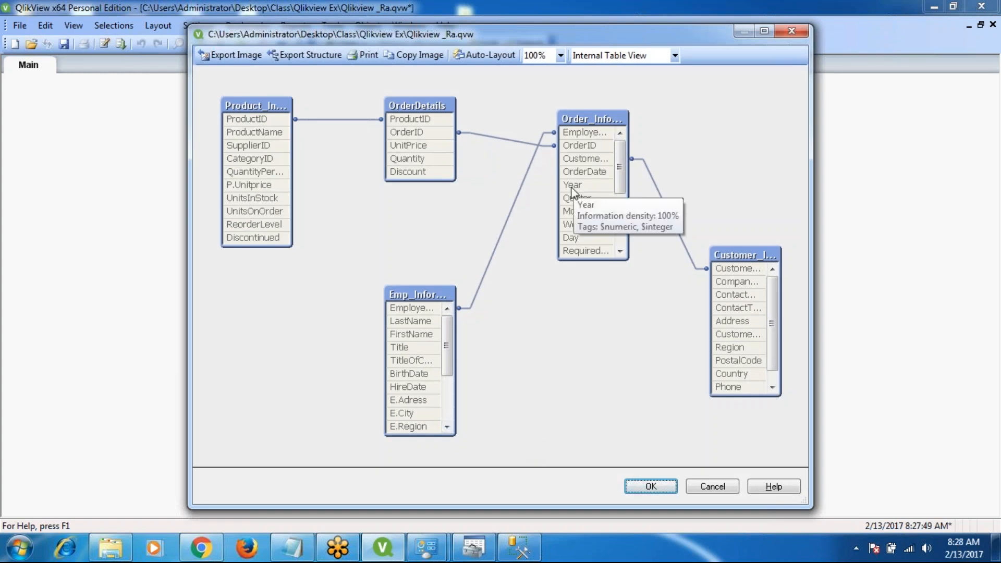
left_click(625, 251)
left_click(624, 251)
left_click(624, 252)
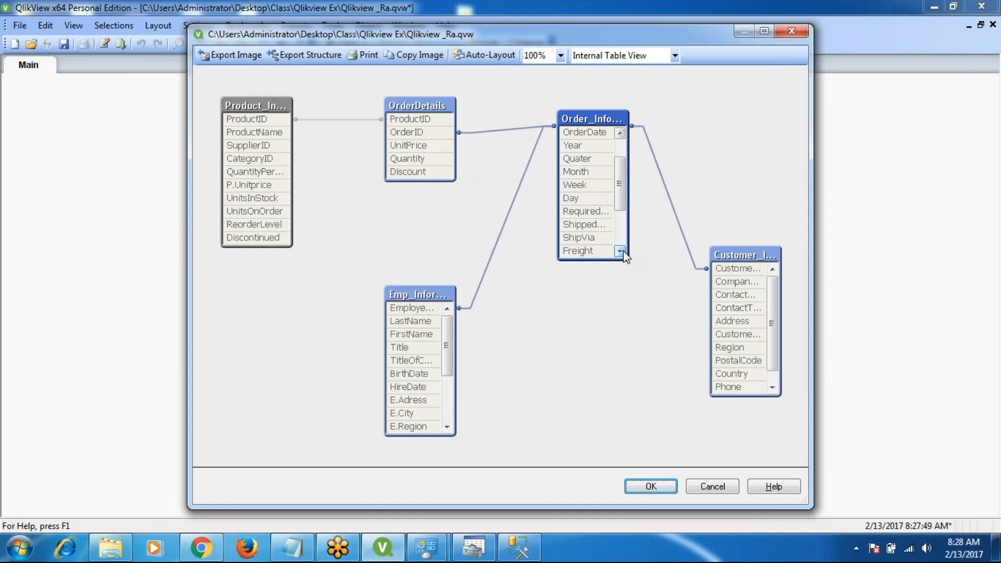
left_click(620, 252)
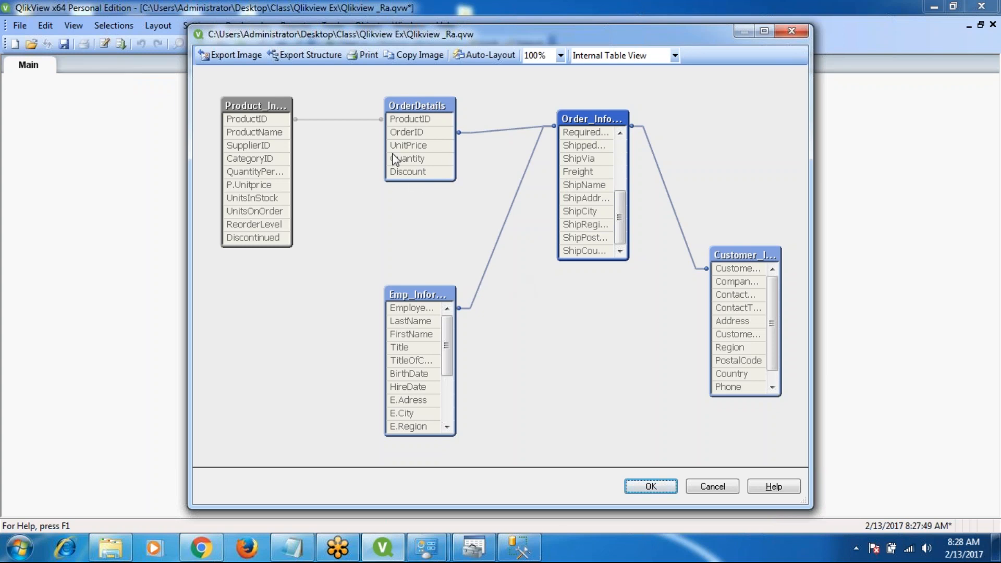
left_click(648, 481)
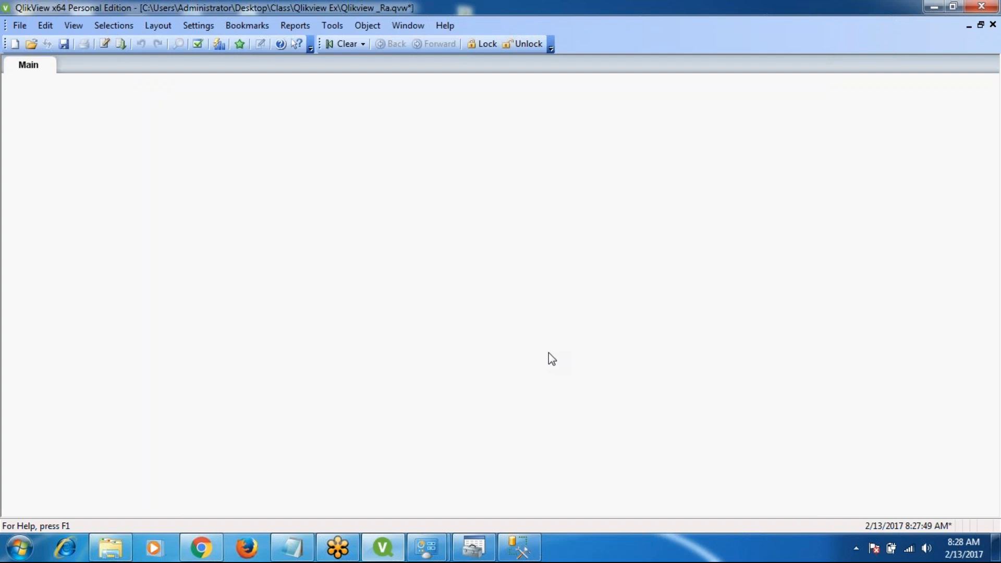
Open the load script and add the expression UnitPrice*Quantity on a new line below Quantity in the OrderDetails load
key("ctrl+e")
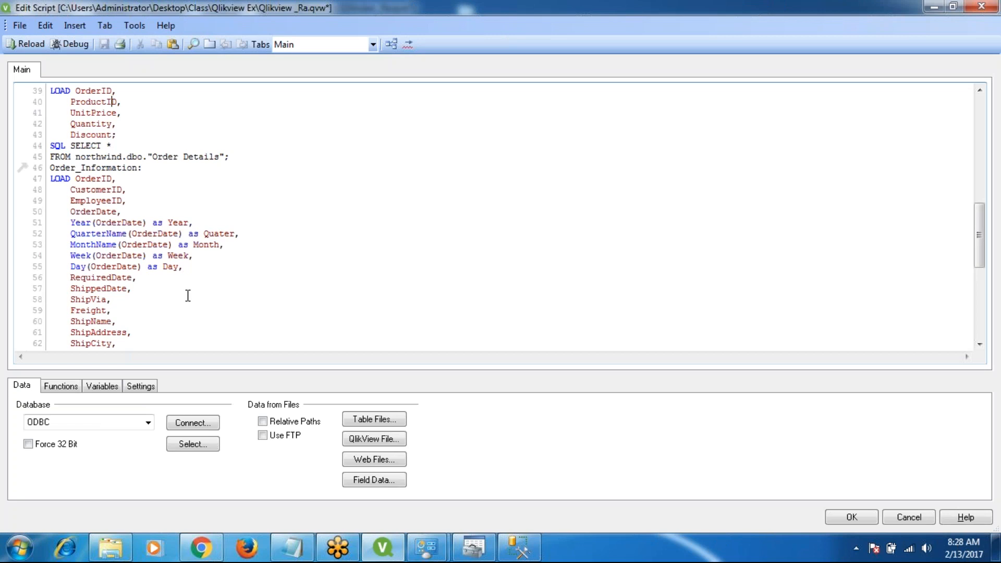
scroll(188, 296, "up", 1)
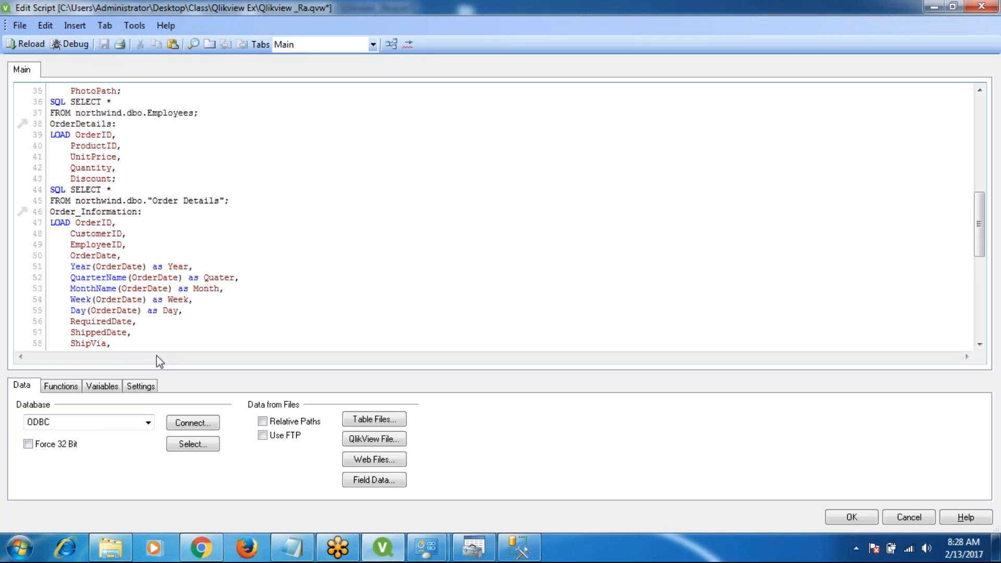
double_click(71, 157)
key("ctrl+c")
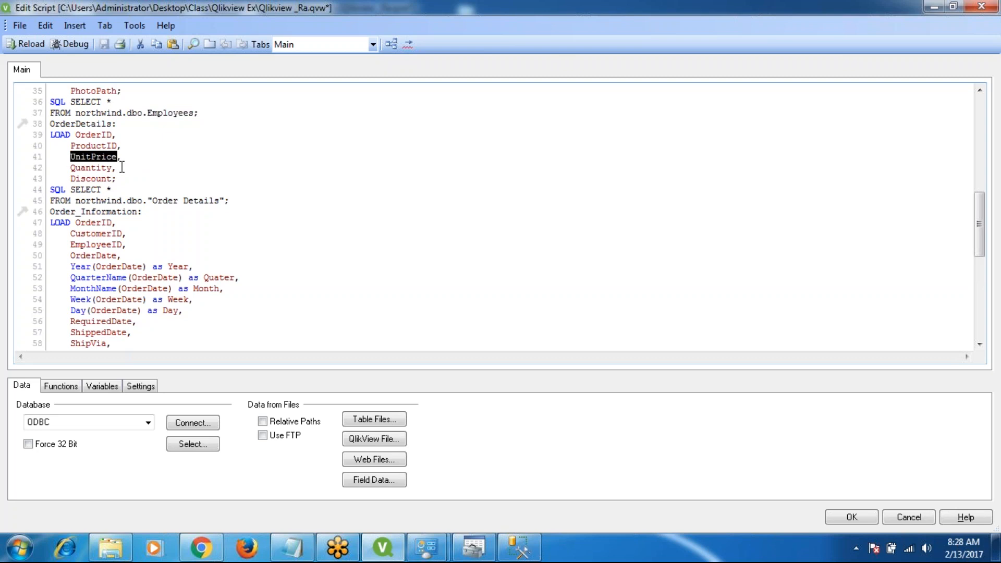
left_click(122, 167)
key("Return")
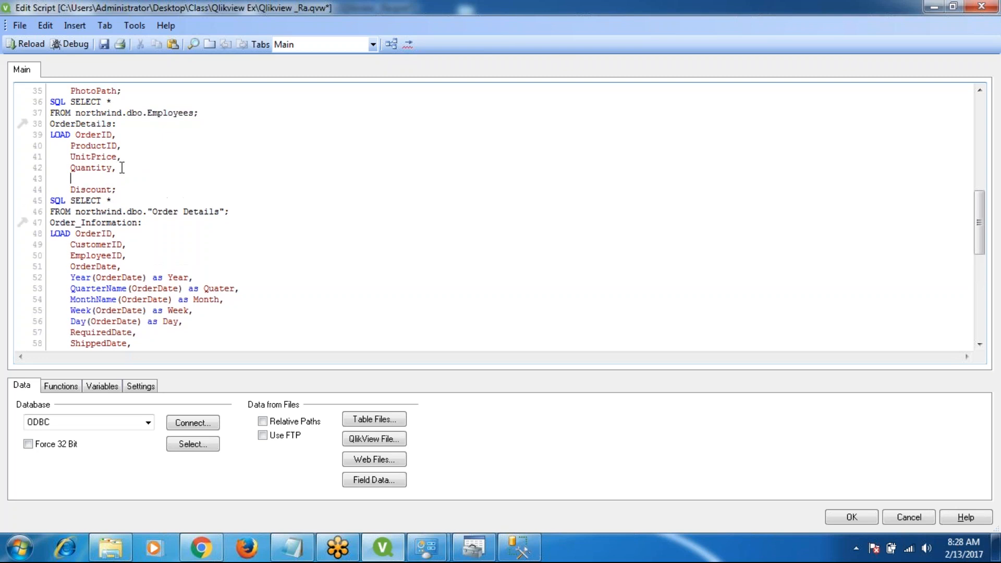
key("ctrl+v")
type("*")
left_click_drag(71, 167, 112, 167)
key("ctrl+c")
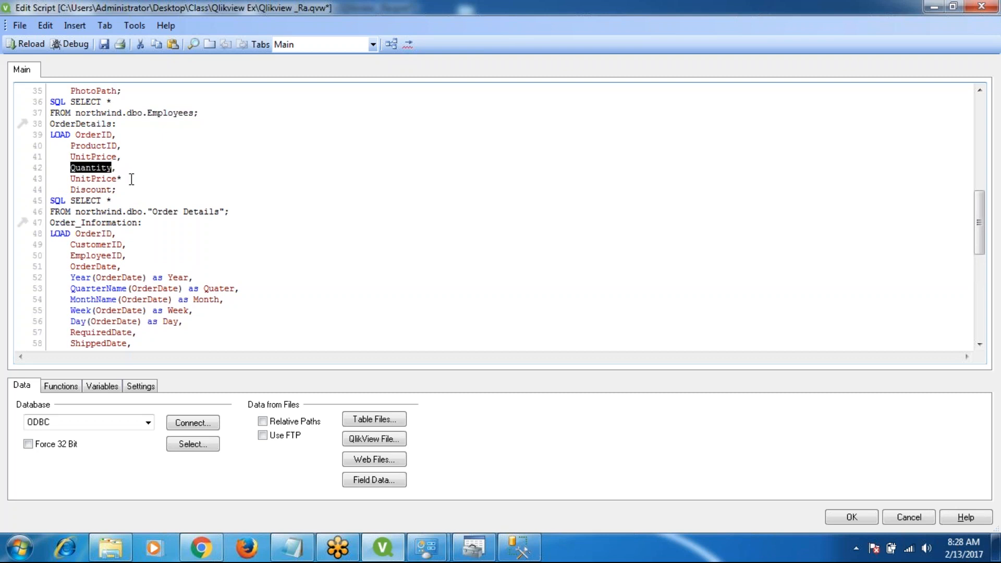
left_click(131, 179)
key("ctrl+v")
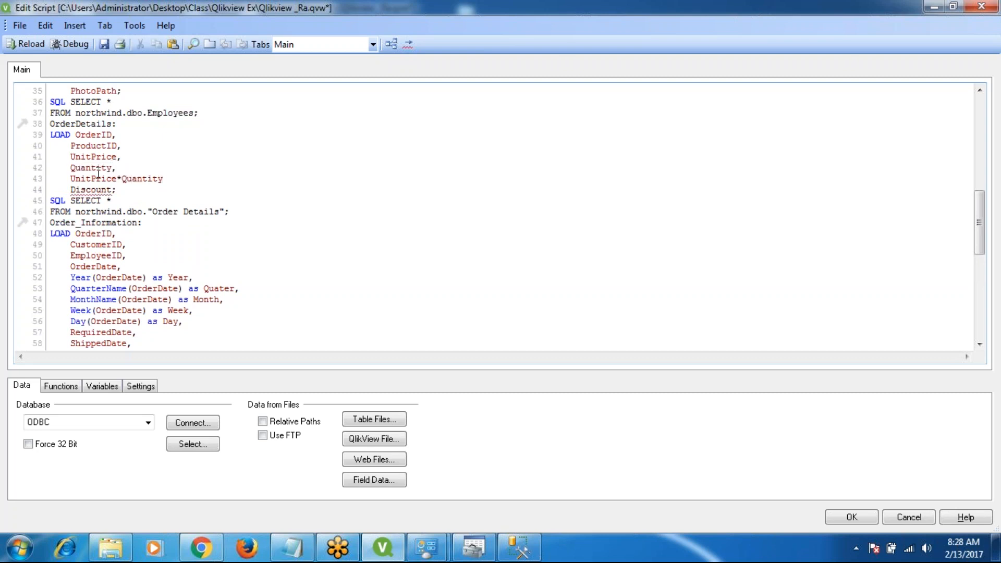
Enclose UnitPrice*Quantity in parentheses and alias it as Gross_Revenue, ending with a comma and a new line
left_click(71, 179)
type("(")
left_click(176, 175)
type(") as")
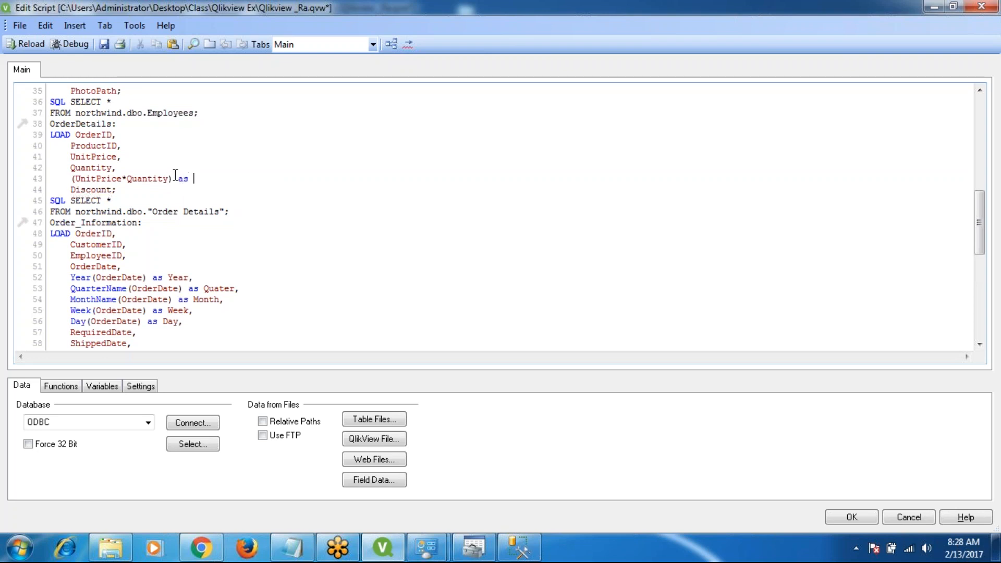
type(" Gross_Revenue,")
key("Return")
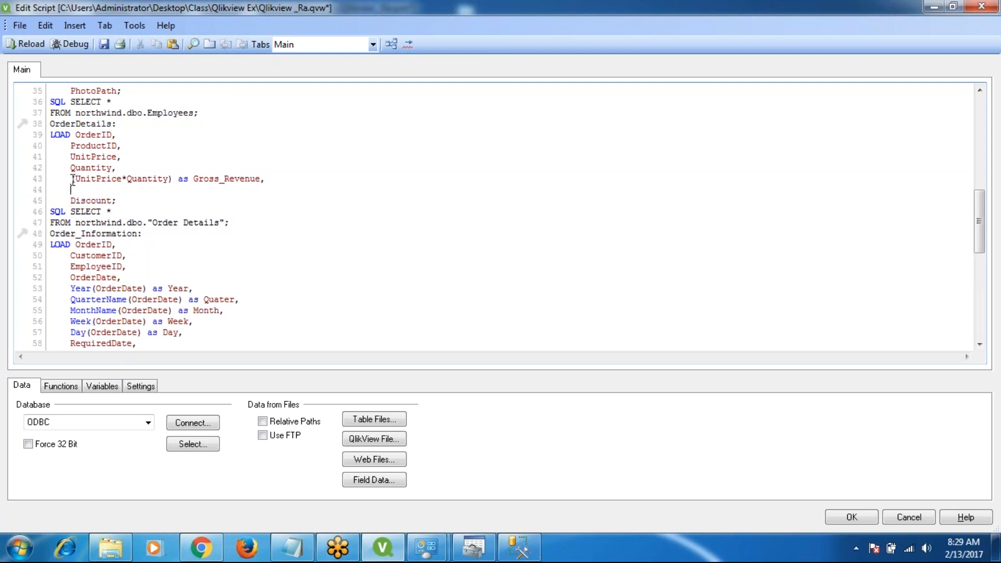
Copy (UnitPrice*Quantity) to the line below Gross_Revenue and subtract Discount from it
left_click_drag(71, 180, 172, 182)
key("ctrl+c")
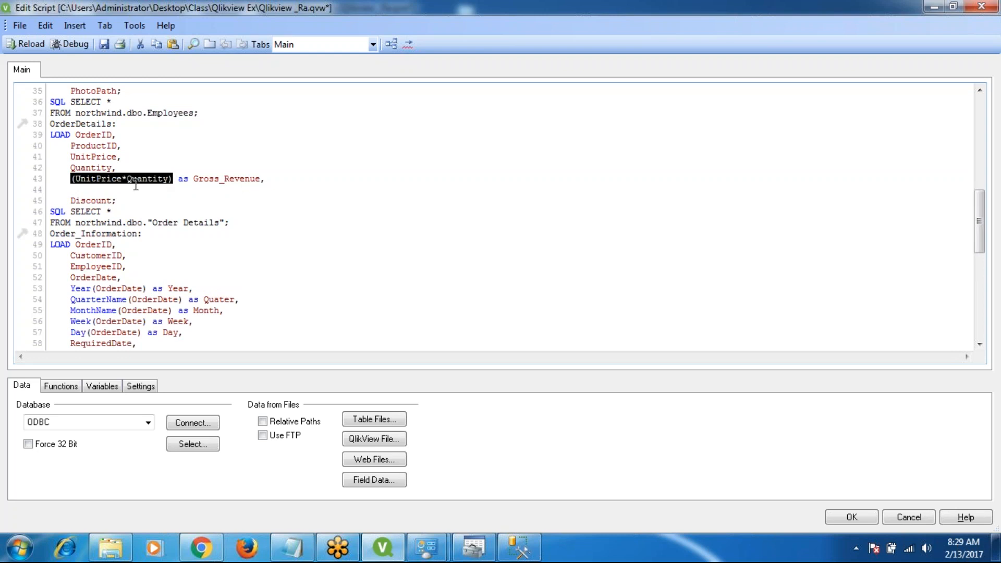
left_click(82, 189)
key("ctrl+v")
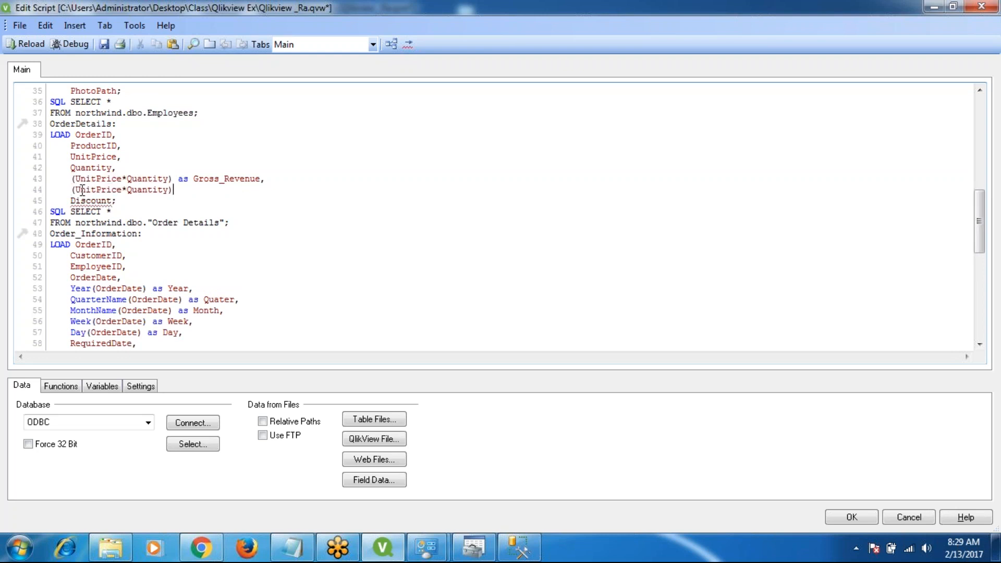
type("-")
left_click_drag(71, 200, 113, 205)
key("ctrl+c")
left_click(186, 189)
key("ctrl+v")
Enclose the whole (UnitPrice*Quantity)-Discount expression in parentheses and alias it as Net_Revenue, ending with a comma
left_click(73, 190)
type("(")
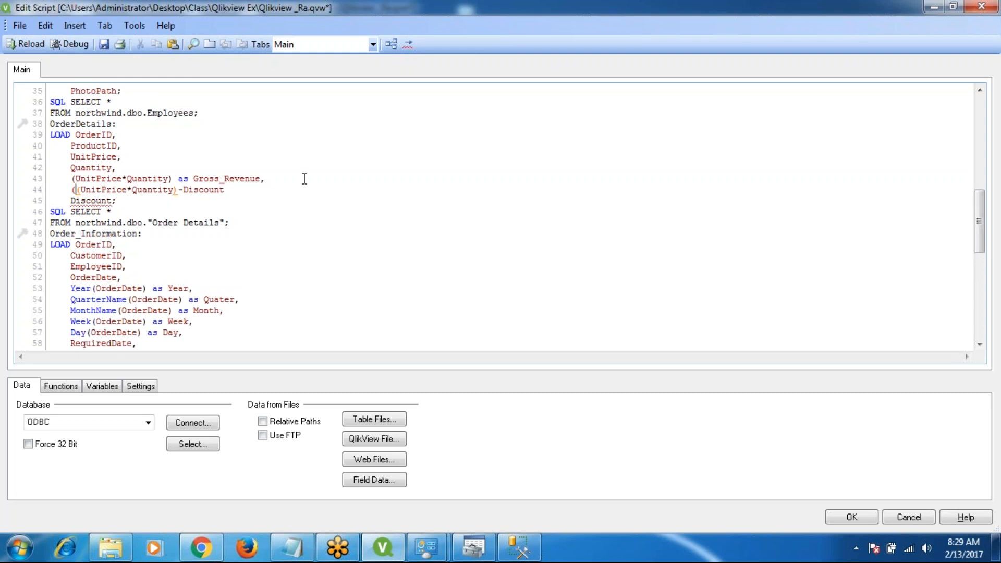
left_click(234, 185)
type(") a")
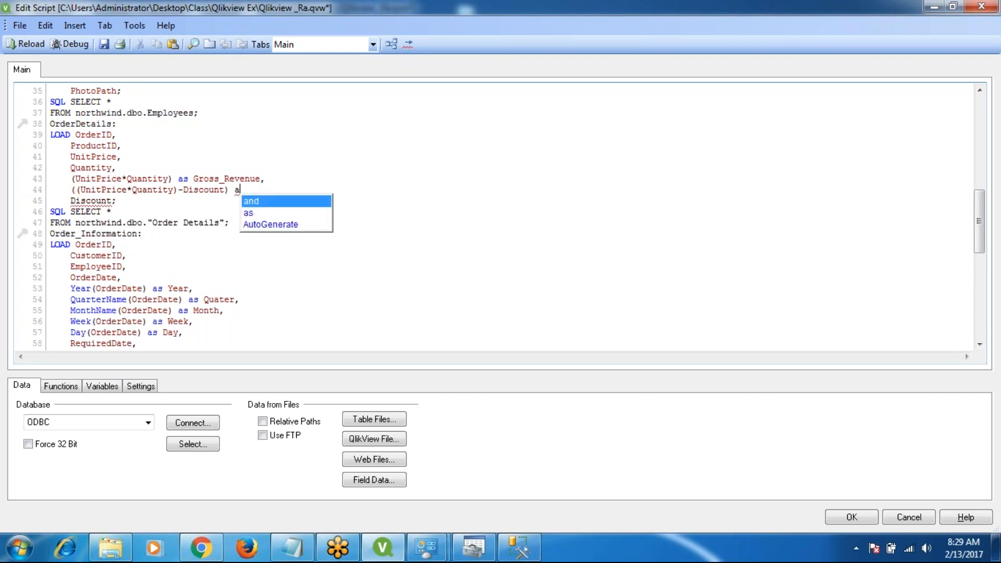
type("s N")
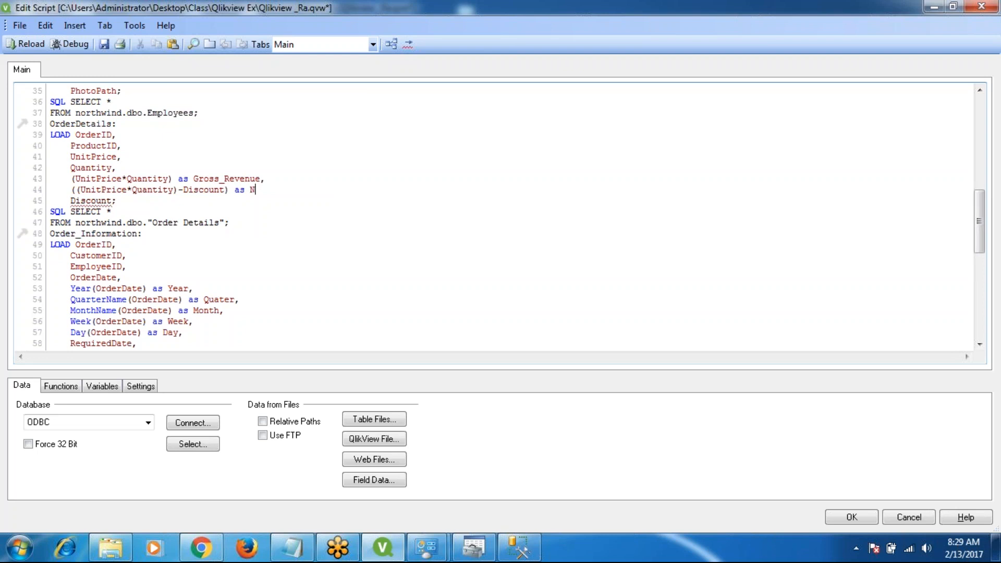
type("et_Revenue,")
Save and reload the script without adding any listboxes, and open the Table Viewer
left_click(104, 45)
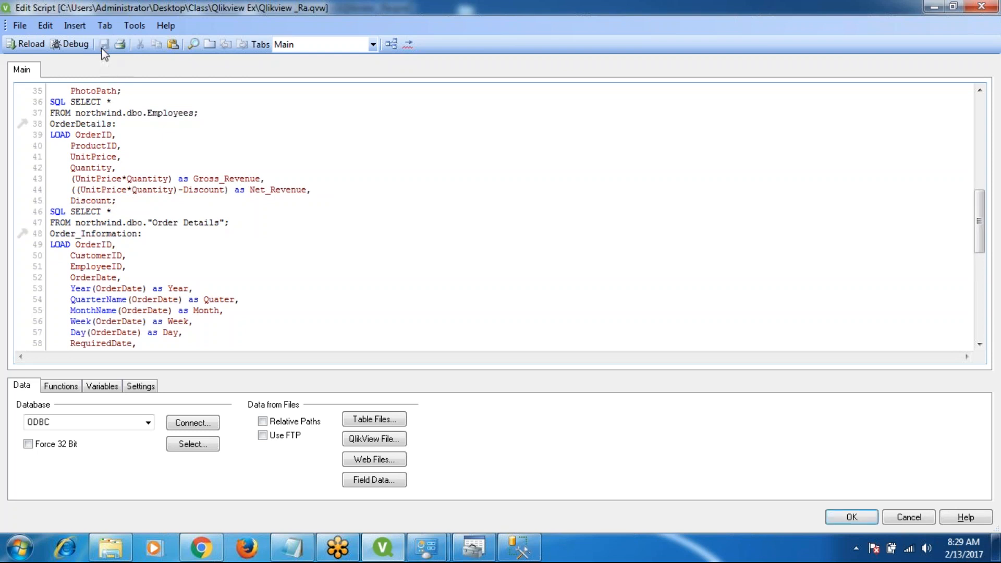
left_click(27, 43)
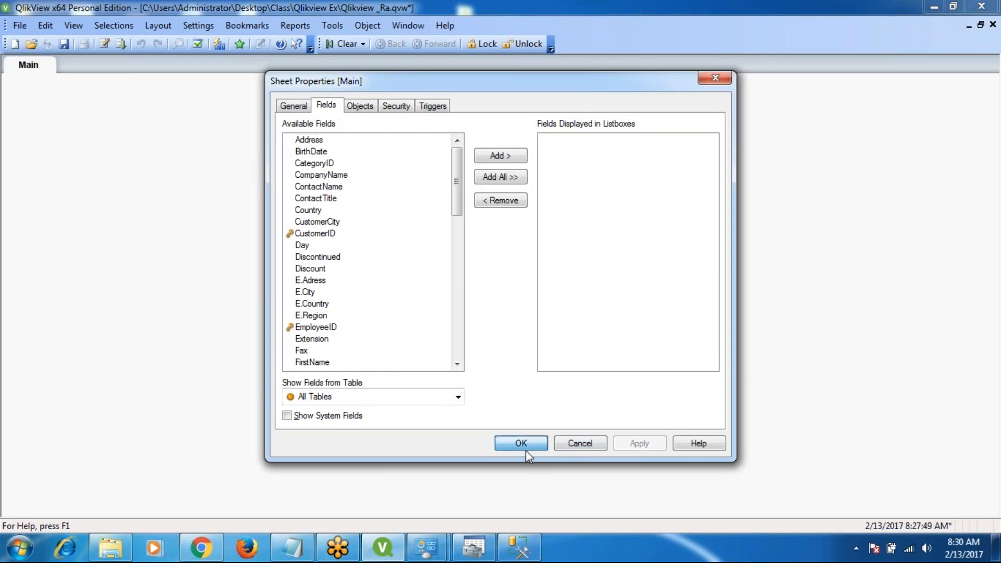
left_click(524, 446)
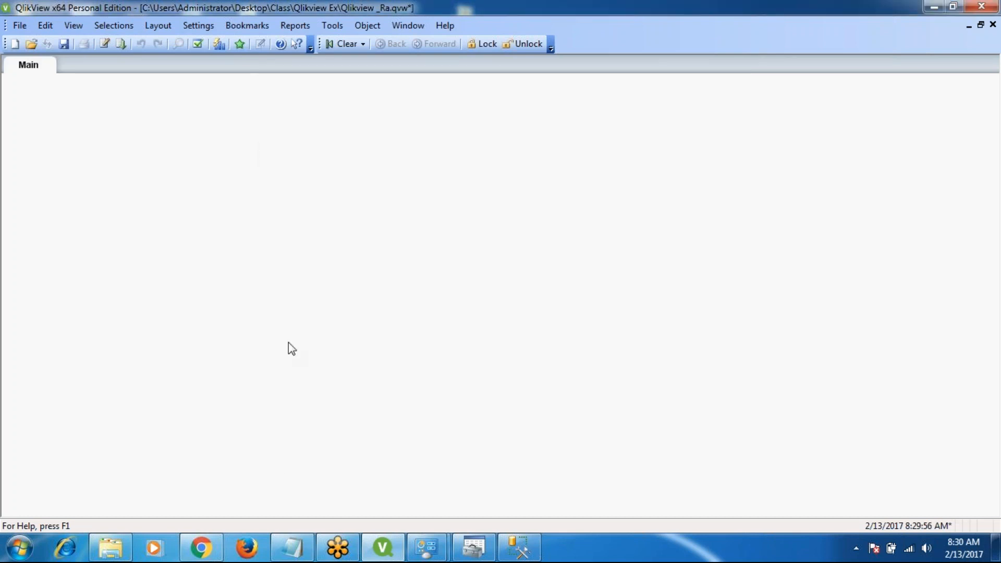
key("ctrl+t")
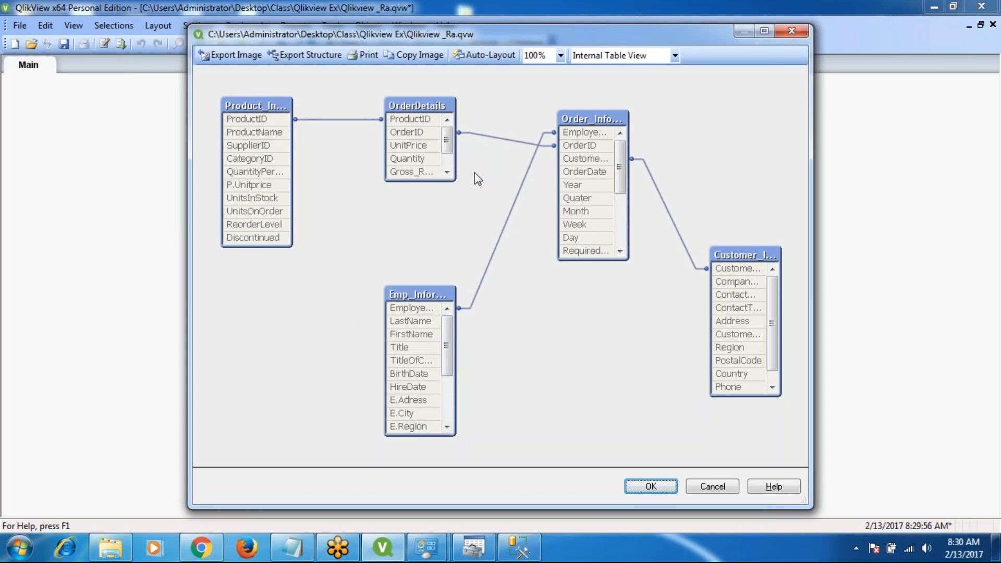
Check the remaining fields of the OrderDetails table in the Table Viewer and close the viewer
left_click(447, 172)
left_click(447, 172)
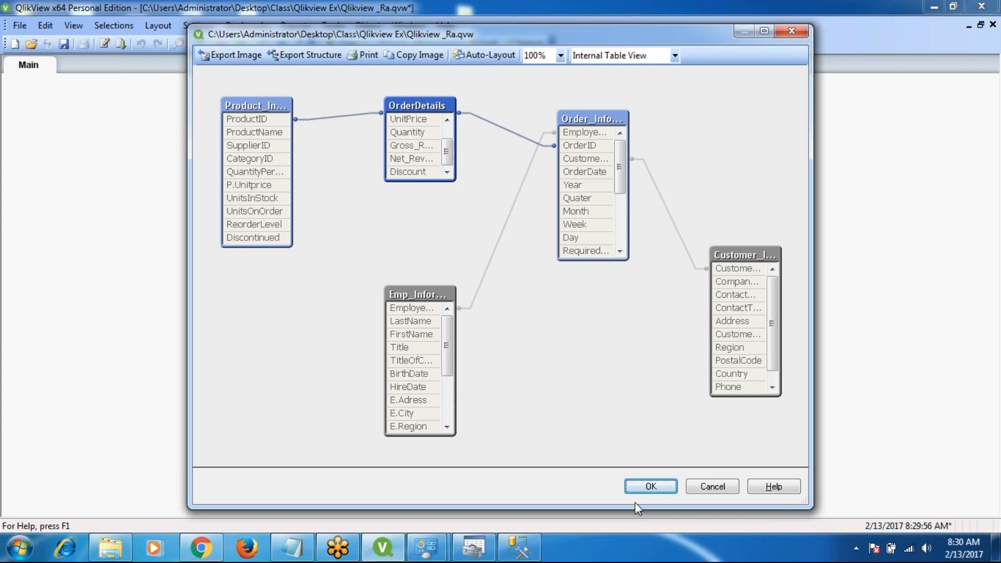
left_click(656, 486)
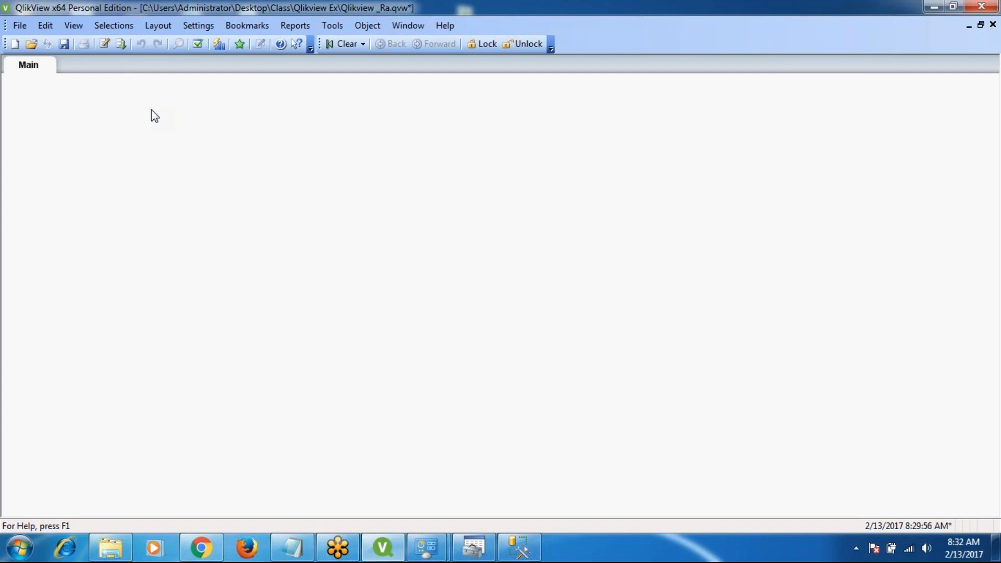
Reopen the load script, add a blank line after the End Multiple Select Statements comment, and remove the stray one under Product_Information
key("ctrl+e")
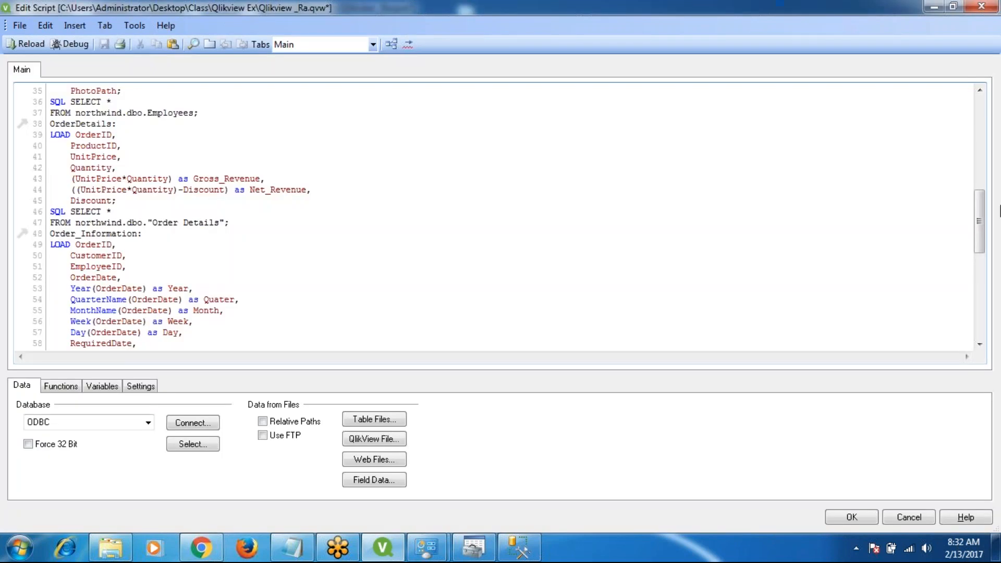
left_click_drag(980, 216, 980, 312)
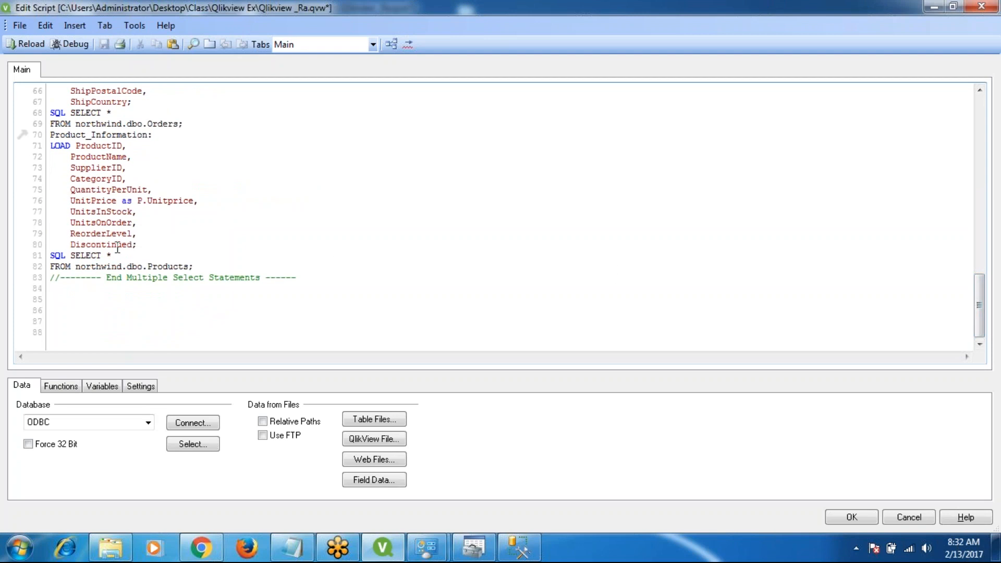
left_click(311, 281)
key("Return")
key("Return")
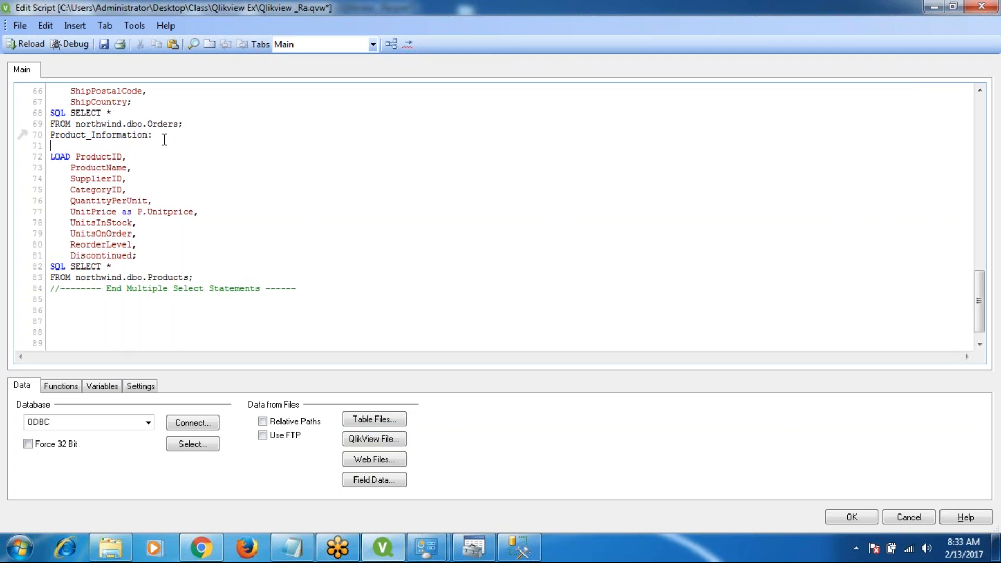
key("Delete")
Review the load script from the Product_Information section back up to the ODBC connection line
left_click(248, 152)
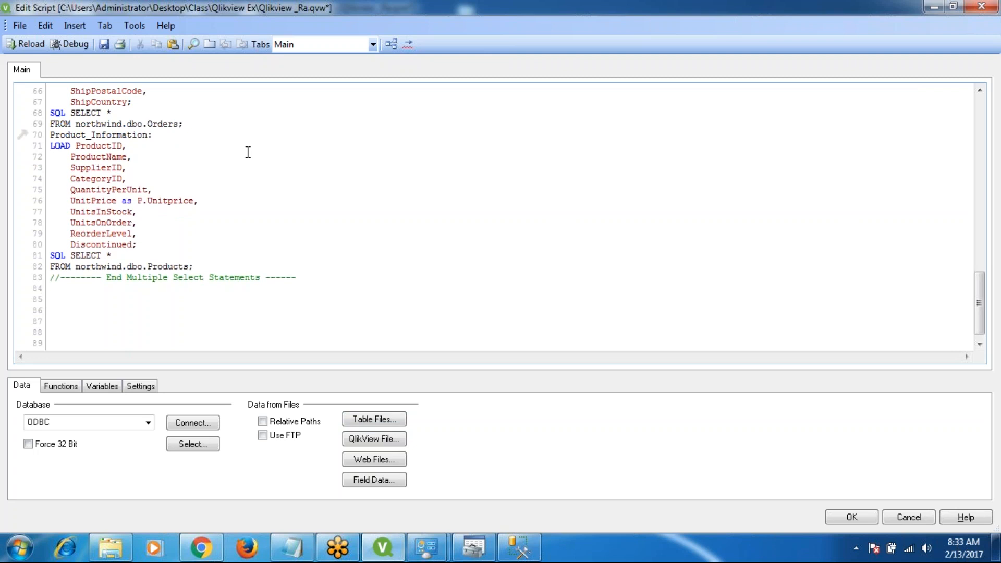
key("Up")
key("Up")
key("Up")
key("Up")
key("Up")
key("Up")
key("Up")
key("Up")
key("Up")
key("Up")
key("Up")
key("Up")
key("Up")
key("Up")
key("Up")
key("Up")
key("Up")
key("Up")
key("Up")
key("Up")
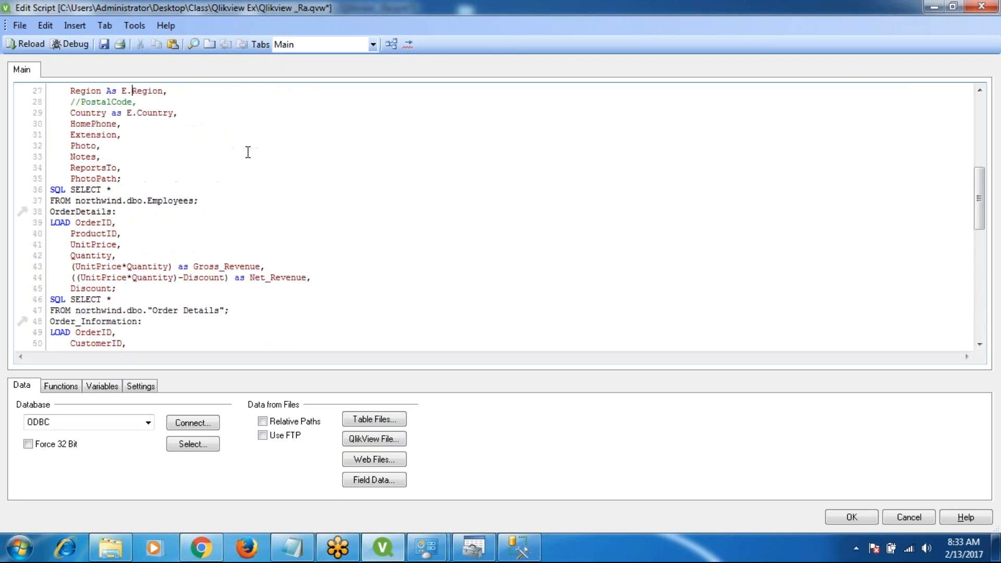
key("Up")
key("Up")
key("Up")
key("Up")
key("Up")
key("Up")
key("Up")
key("Up")
key("Up")
key("Up")
key("Up")
key("Up")
key("Up")
key("Up")
key("Up")
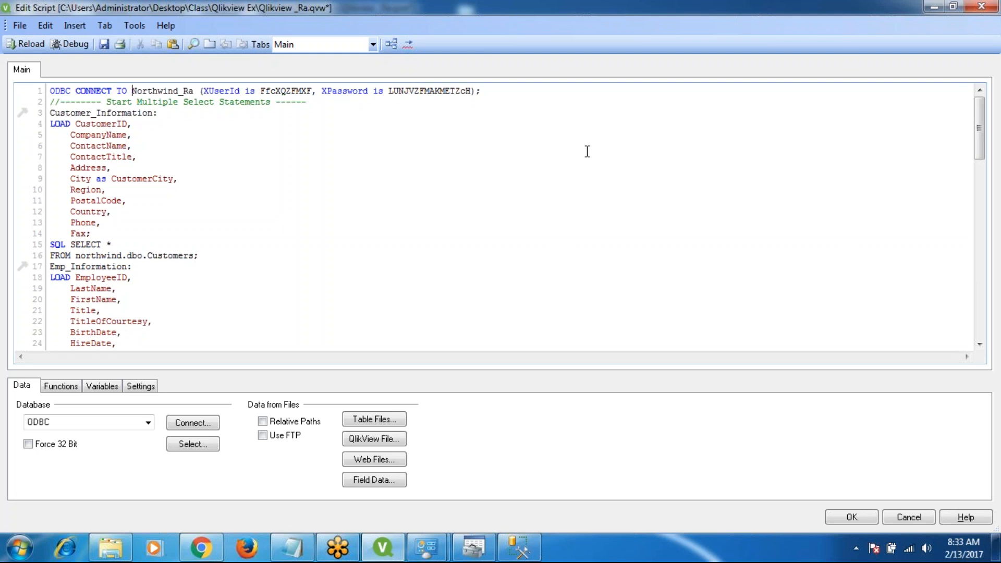
Add another blank line after the End Multiple Select Statements comment and save the document
left_click(983, 312)
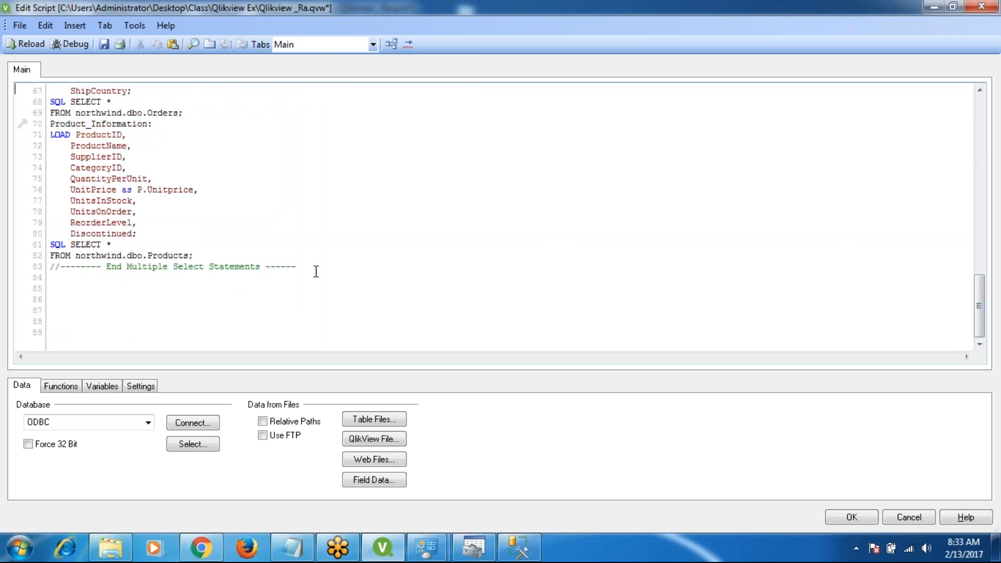
left_click(316, 272)
key("Return")
left_click(104, 45)
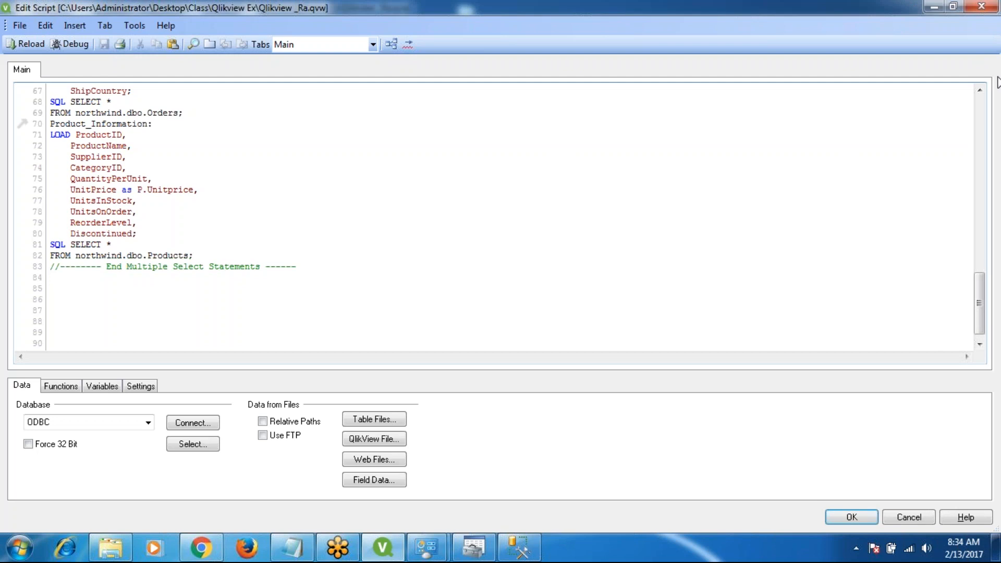
Leave the GoToMeeting session by ending the meeting for all participants
left_click(996, 41)
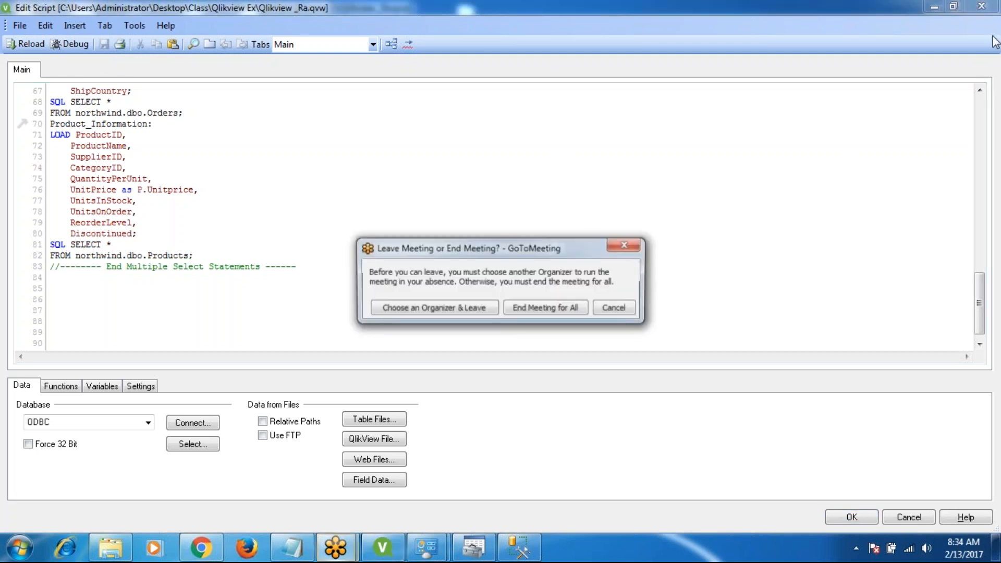
left_click(516, 308)
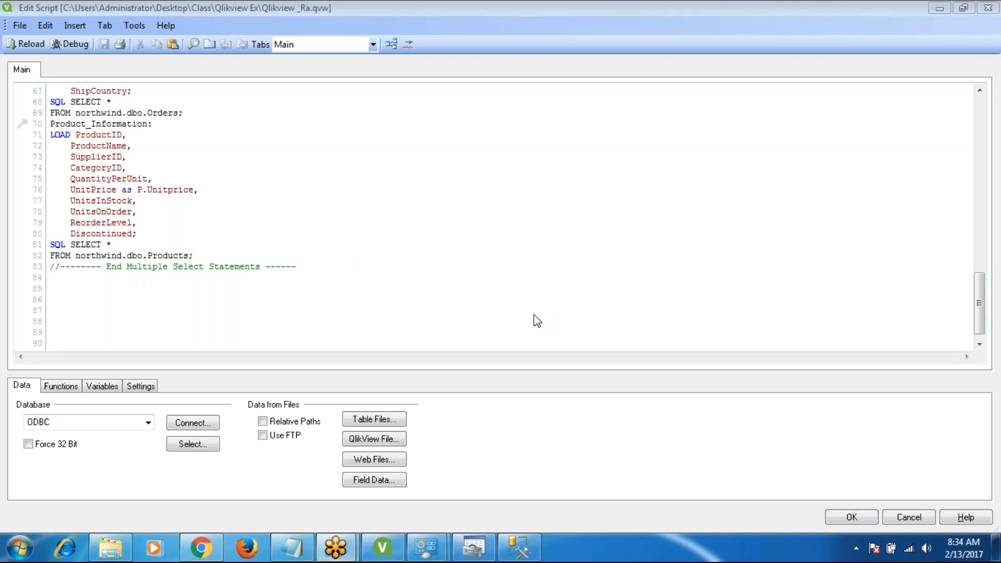